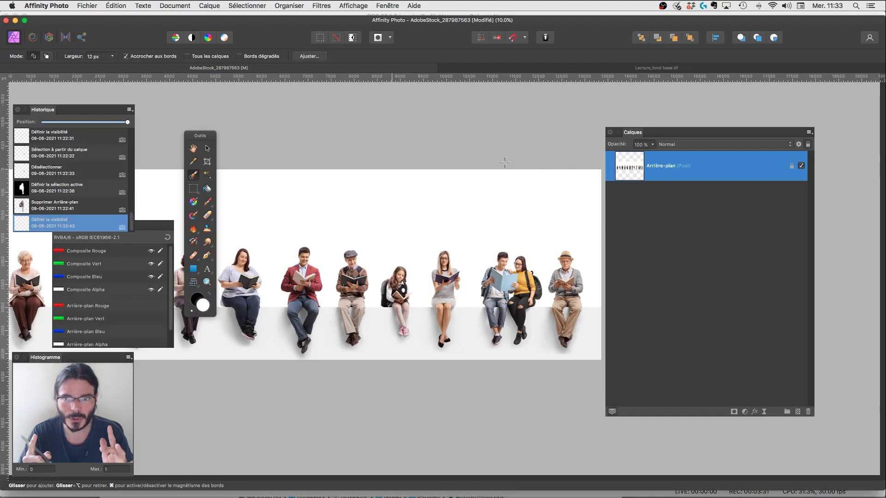
Compare the dark still-life background in Lecture_fond base.tif with the seated readers in AdobeStock_287987563
left_click(577, 69)
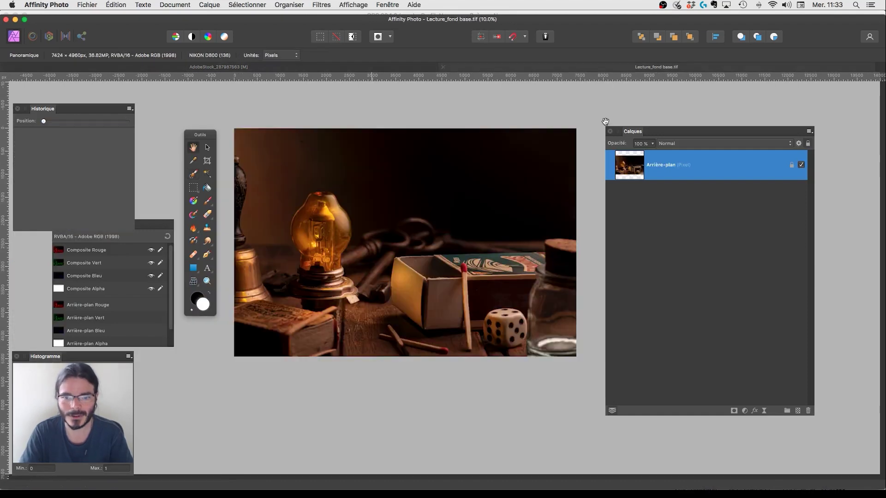
key("h")
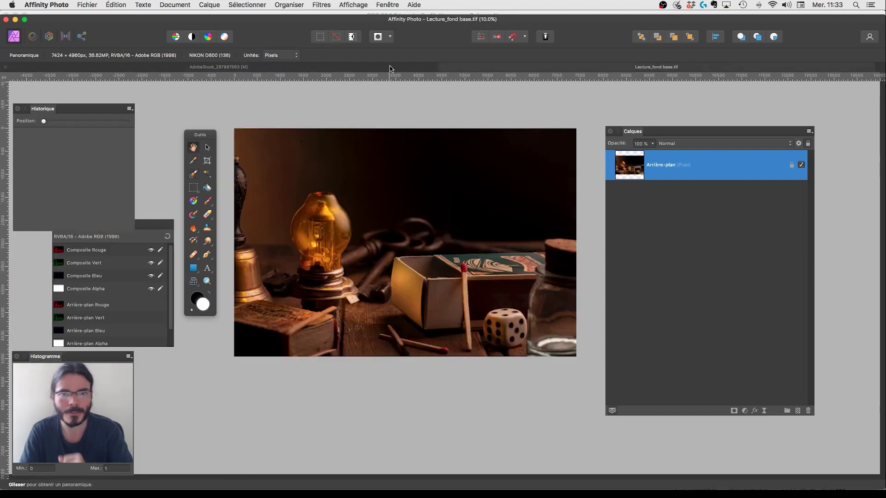
left_click(389, 68)
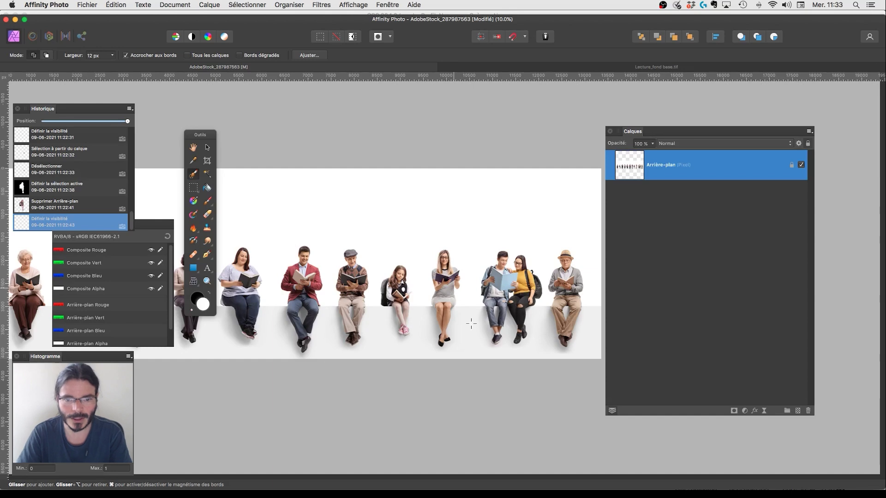
left_click(600, 68)
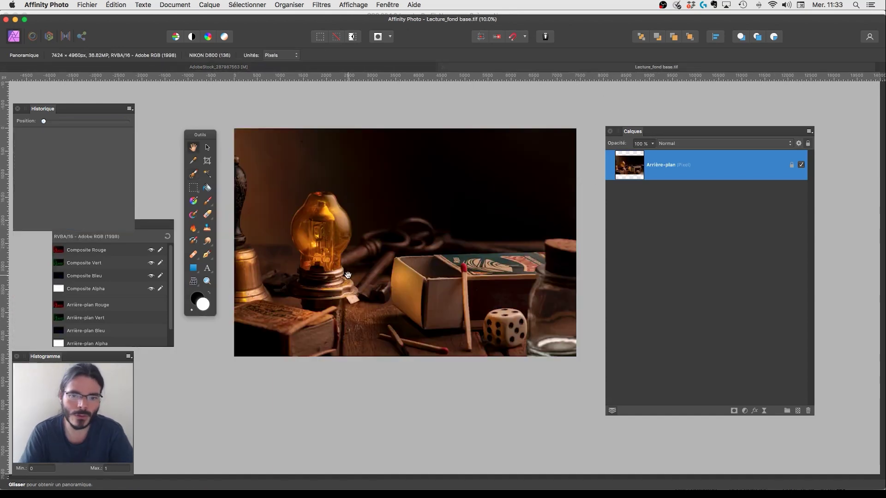
left_click(390, 67)
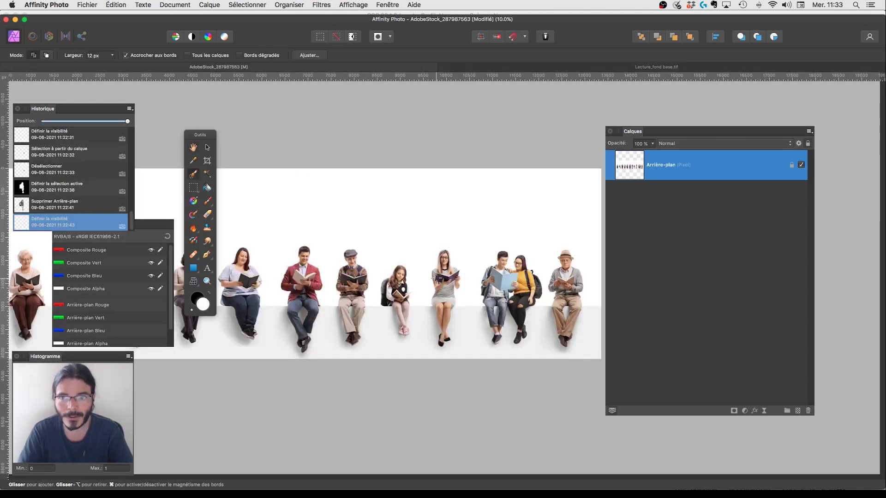
left_click(603, 70)
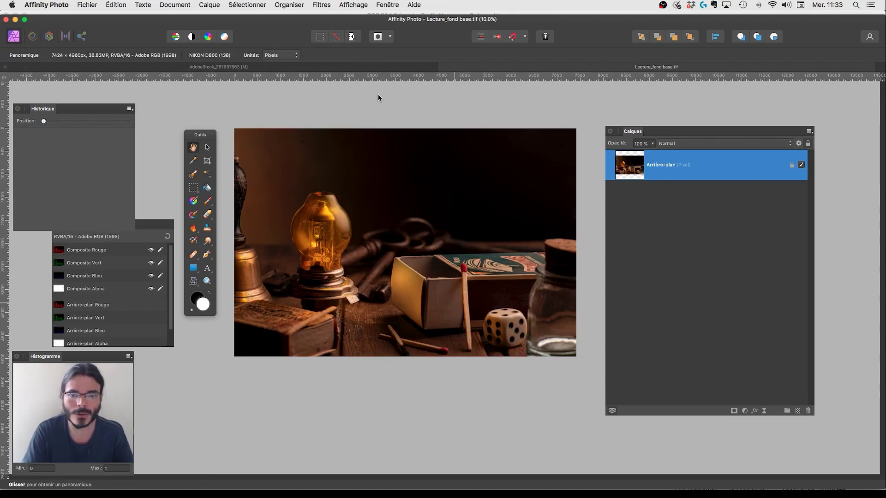
left_click(376, 68)
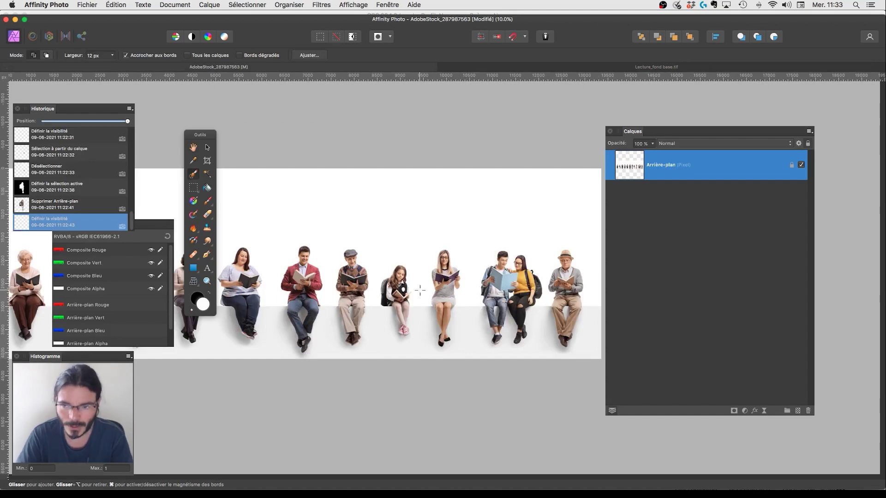
Reposition and shorten the floating layers window to uncover more of the image around the seated girl
scroll(419, 290, "up", 5)
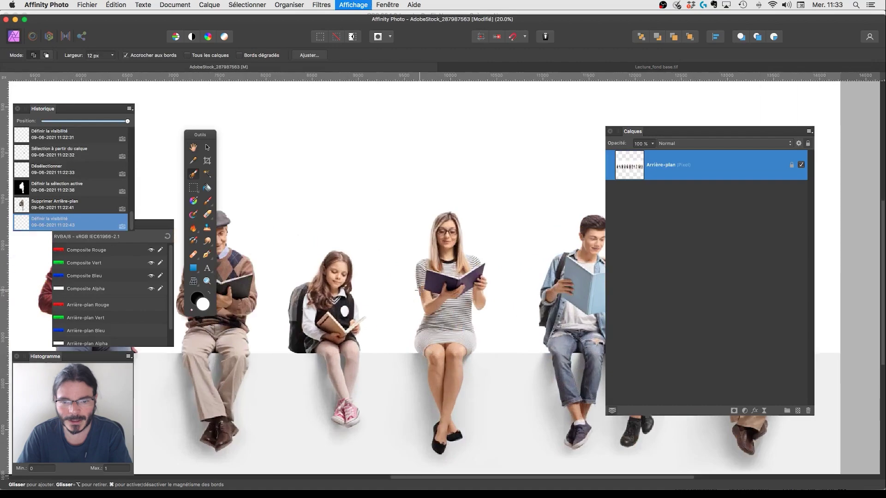
left_click_drag(420, 290, 521, 282)
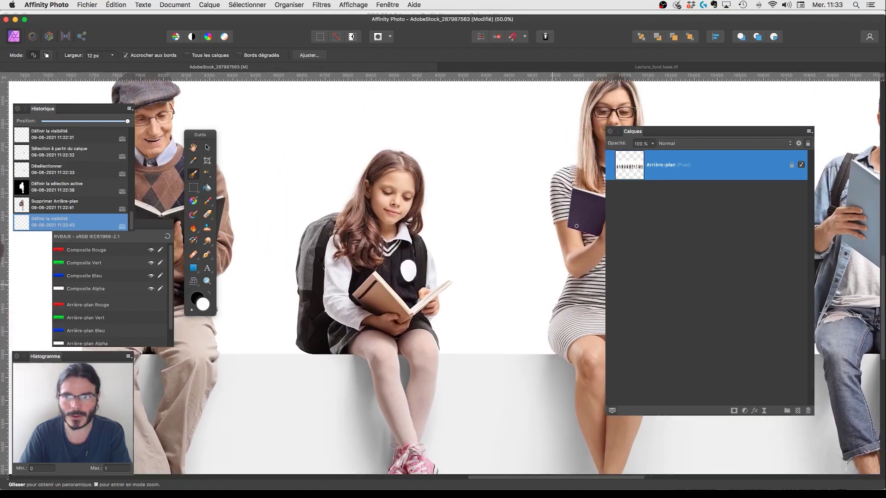
left_click_drag(727, 130, 737, 165)
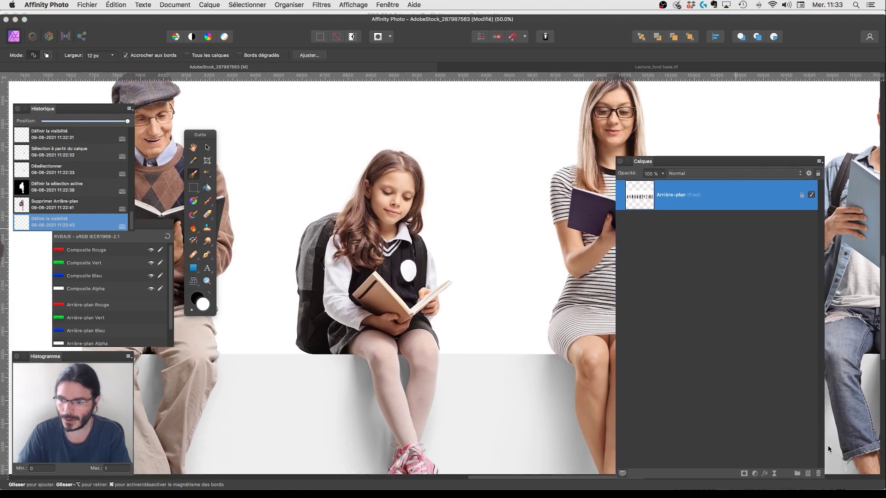
left_click_drag(822, 480, 816, 411)
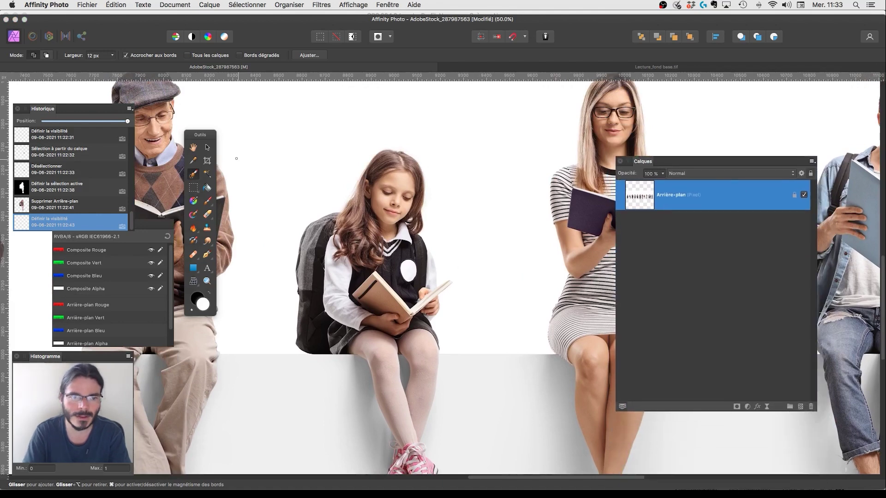
scroll(457, 329, "down", 3)
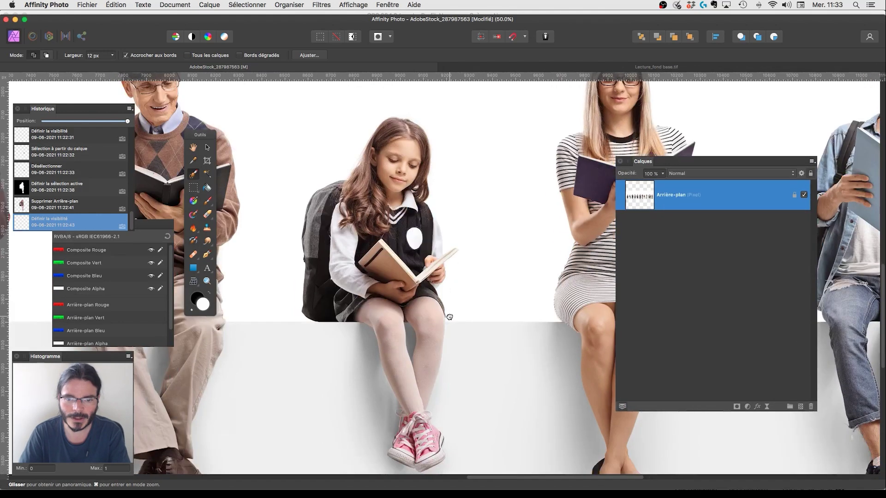
key("super+minus")
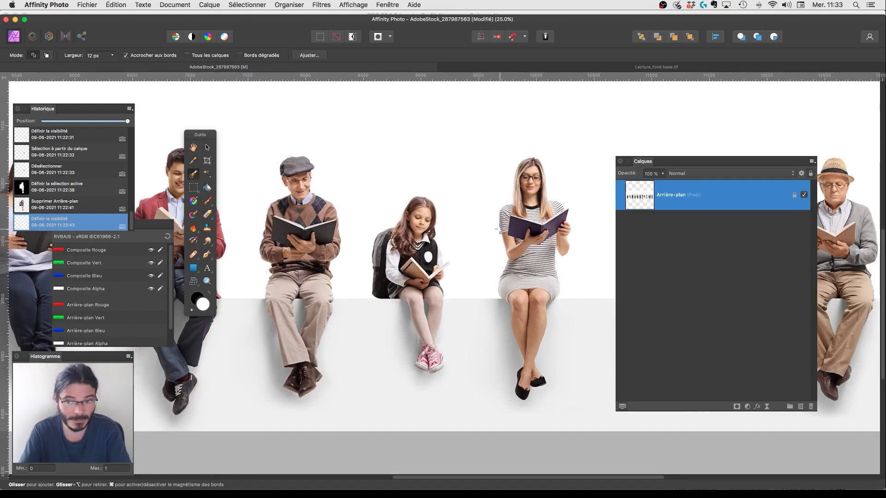
Try masking the full Arrière-plan layer with a rough brush selection around the girl with the backpack
mouse_move(469, 352)
left_mouse_down()
mouse_move(463, 370)
mouse_move(459, 339)
left_mouse_up()
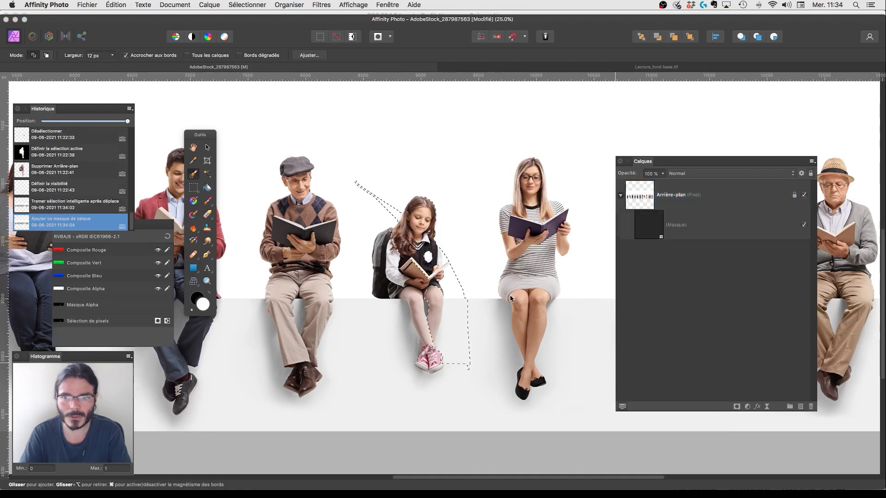
key("super+d")
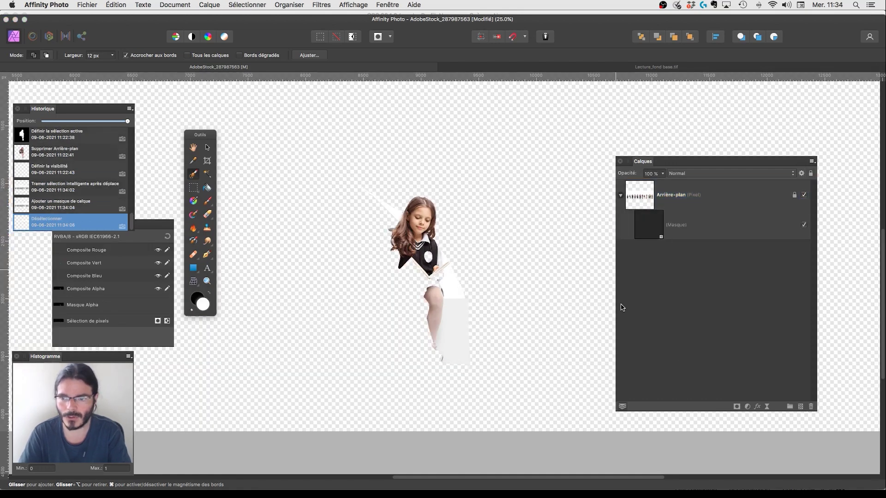
key("super+minus")
key("super+minus")
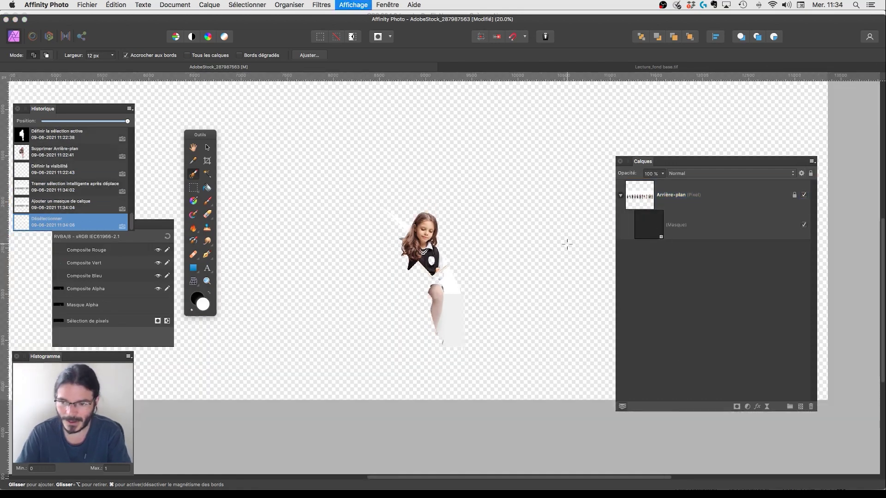
left_click_drag(353, 258, 354, 257)
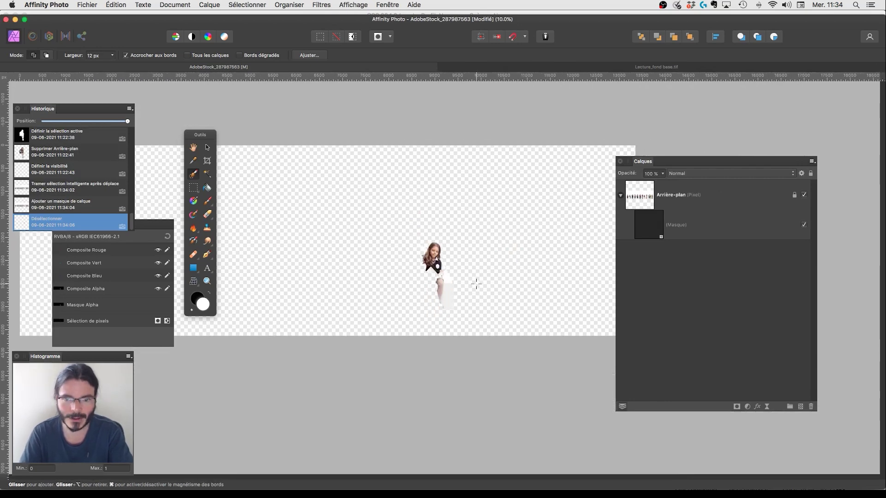
key("v")
left_click_drag(623, 161, 541, 222)
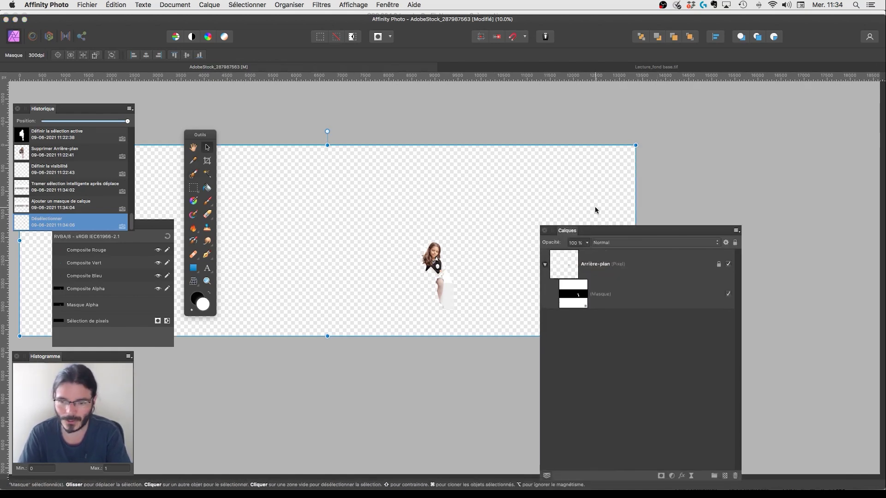
Undo the rough layer mask on the full image and clear the remaining selection
key("super+z")
key("super+z")
key("super+d")
key("super+plus")
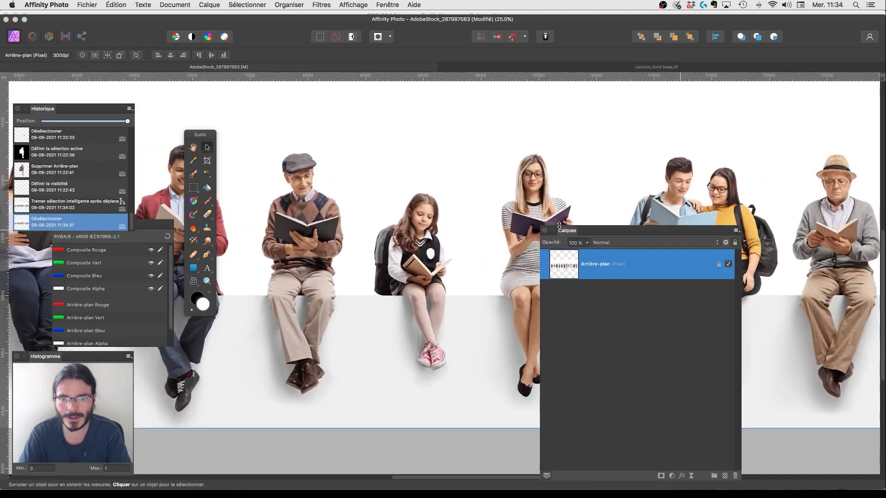
Enclose the girl with the backpack in a rectangular marquee, duplicate that area to a new layer, and deselect
scroll(572, 225, "down", 2)
scroll(572, 225, "right", 2)
left_click_drag(599, 233, 625, 227)
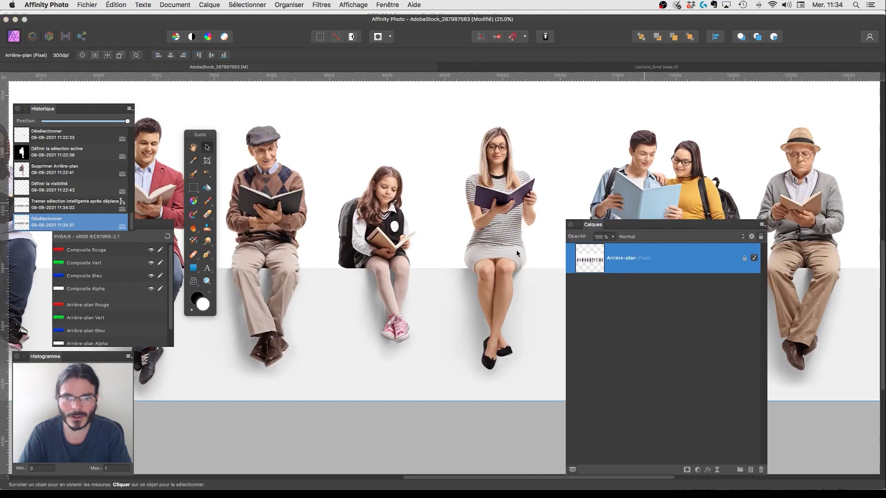
scroll(417, 249, "up", 1)
left_click(193, 187)
left_click_drag(322, 162, 439, 389)
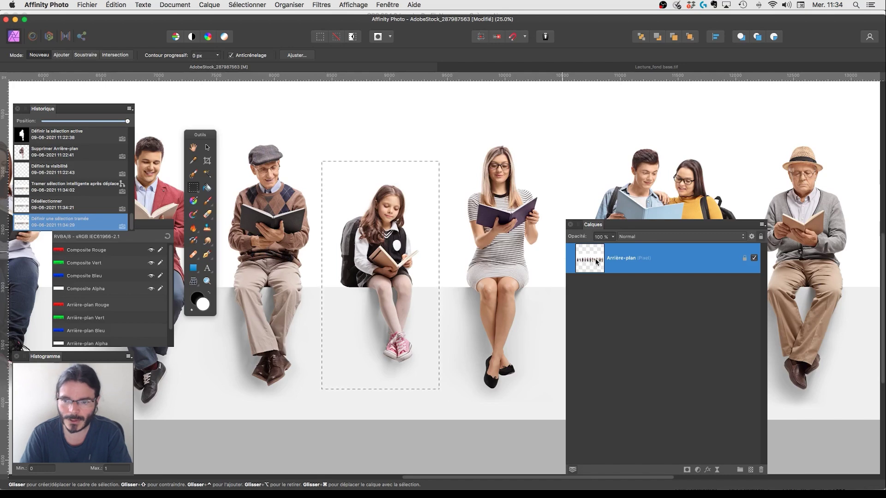
key("super+j")
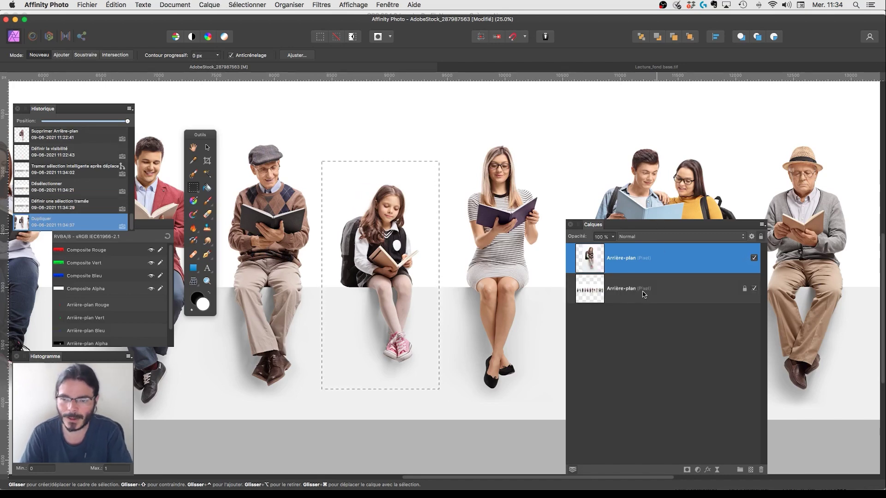
key("super+d")
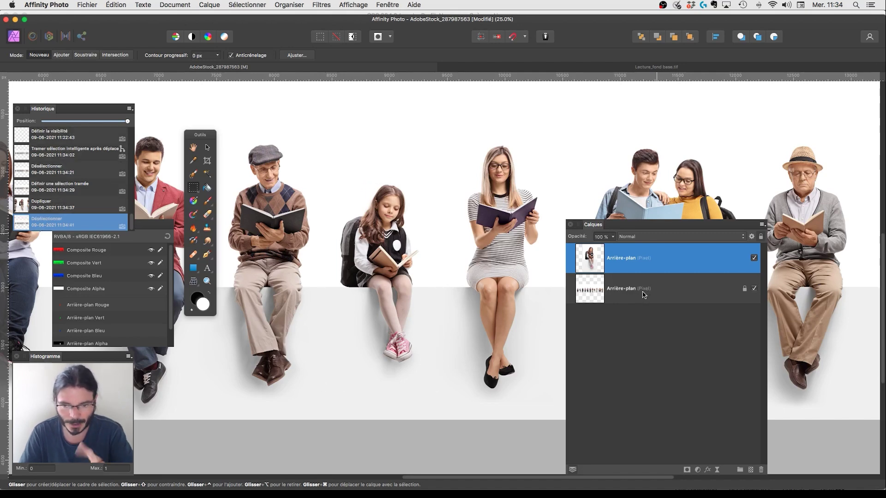
Hide the original Arrière-plan layer that holds all the readers, leaving the duplicated girl layer visible
left_click(207, 5)
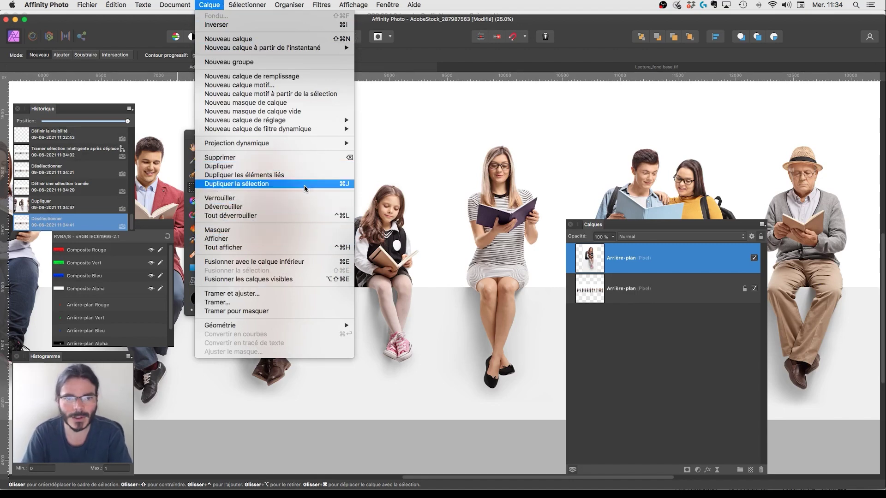
left_click(473, 272)
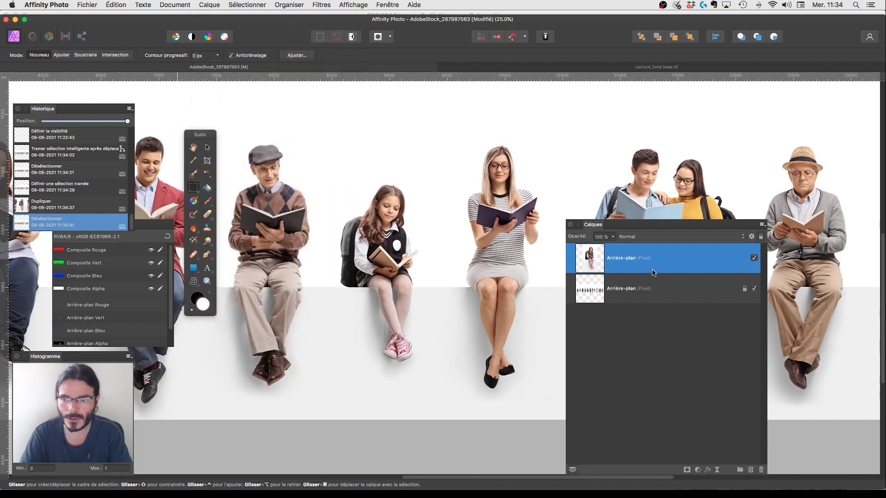
left_click(754, 289)
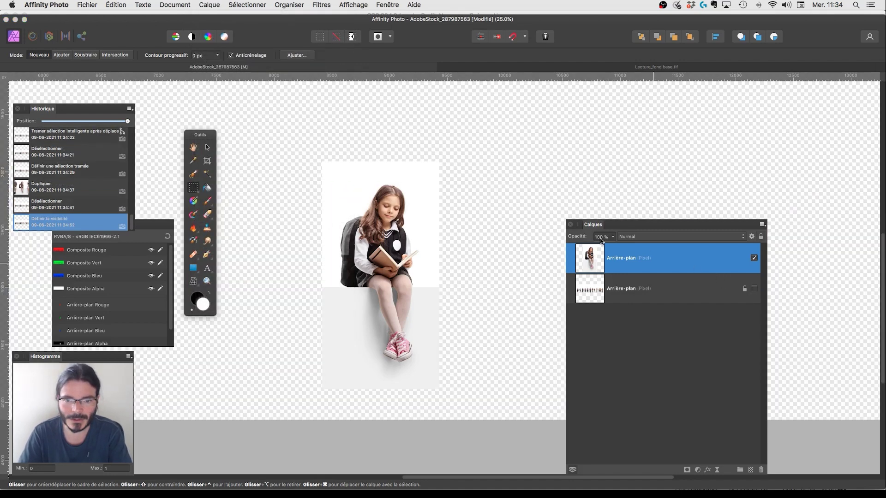
Select the girl's whole backpack on the duplicated layer with the 12 px Selection Brush
key("super+plus")
key("space")
left_click_drag(393, 270, 422, 295)
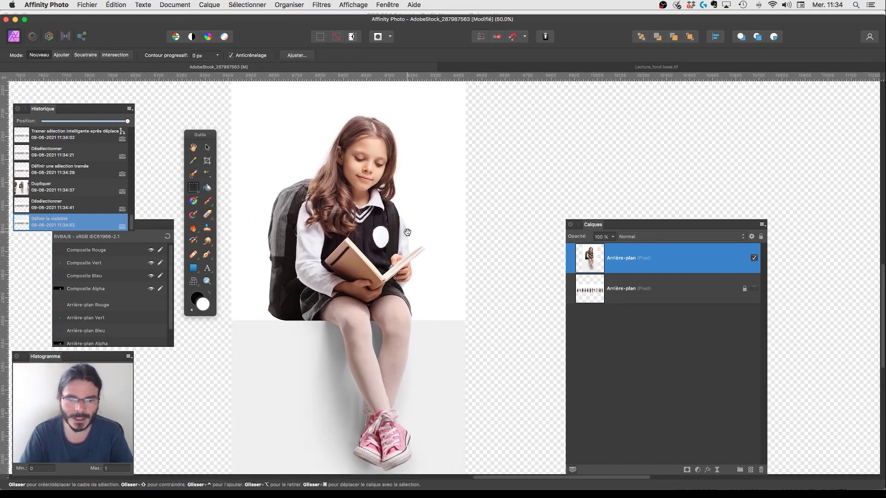
key("super+minus")
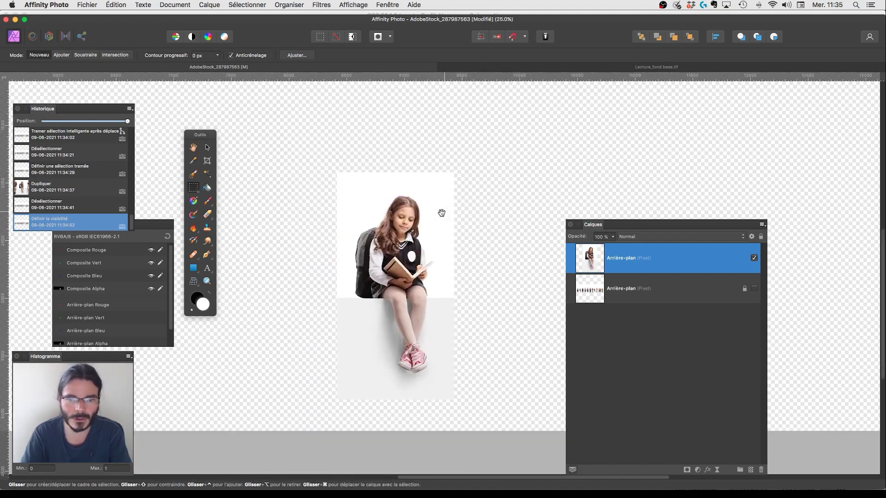
key("super+plus")
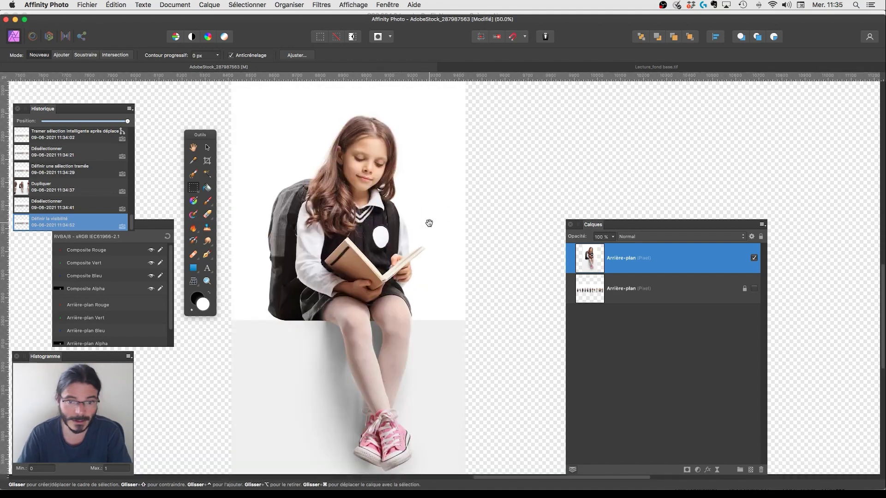
left_click(193, 174)
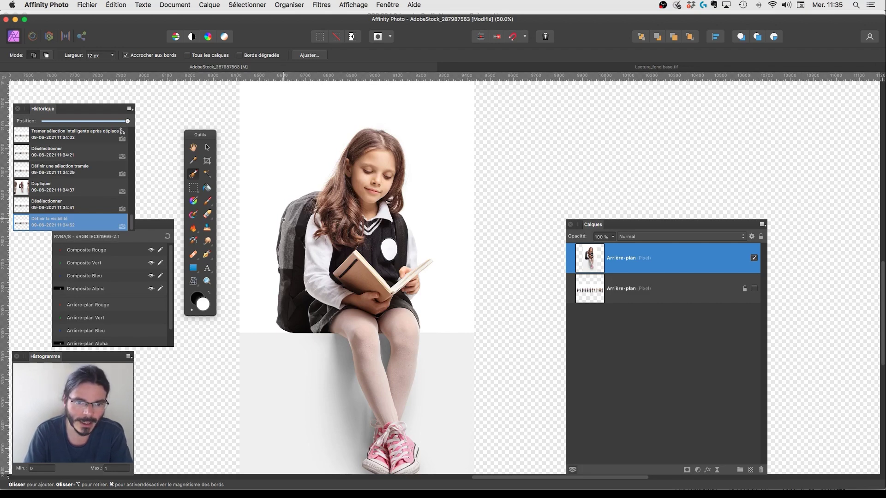
mouse_move(281, 233)
left_mouse_down()
mouse_move(280, 260)
mouse_move(279, 245)
mouse_move(280, 258)
mouse_move(290, 247)
mouse_move(479, 231)
left_mouse_up()
key("super+plus")
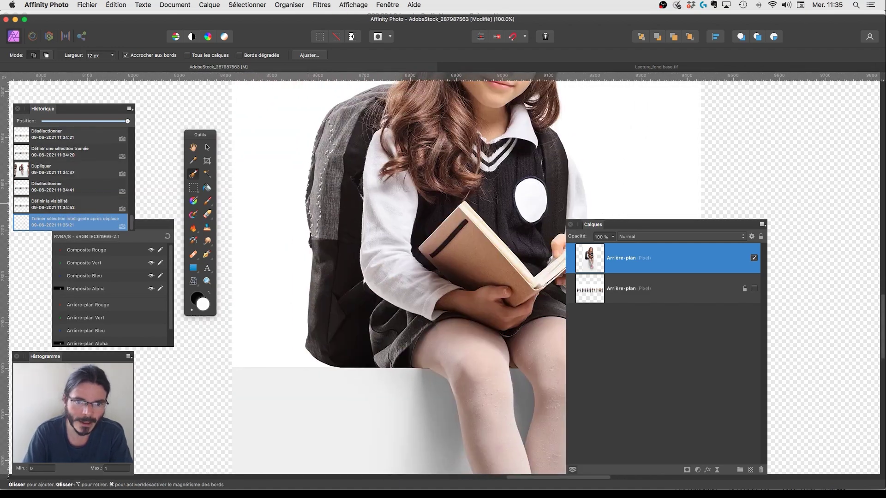
mouse_move(314, 246)
left_mouse_down()
mouse_move(311, 352)
mouse_move(336, 360)
mouse_move(371, 327)
left_mouse_up()
left_click_drag(372, 327, 340, 264)
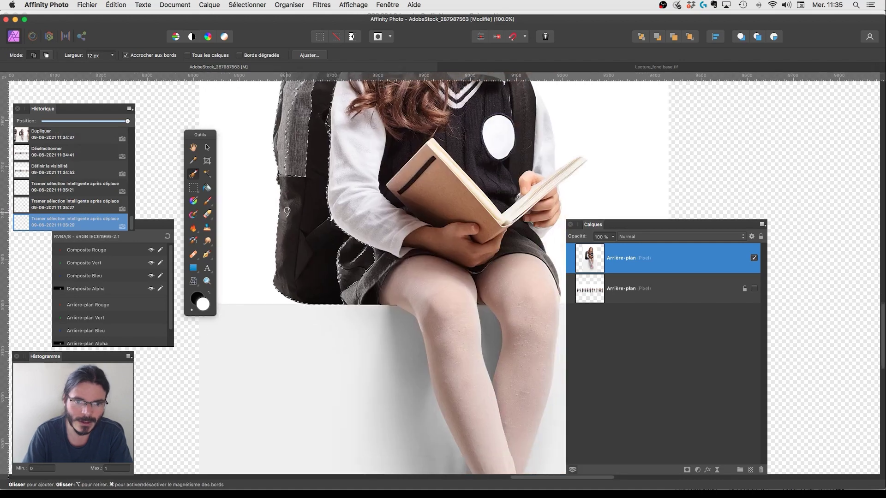
left_click_drag(293, 227, 285, 214)
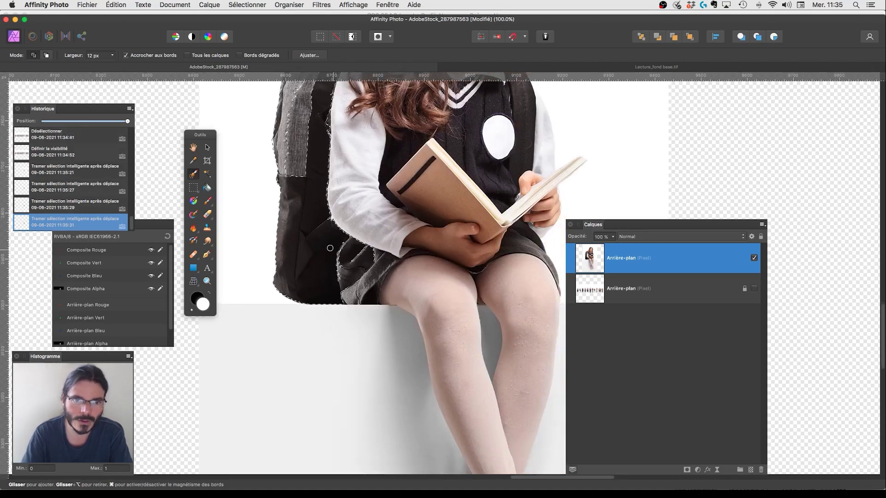
Extend the brush selection over the girl's knee and front leg, and subtract the grey backdrop caught beside them
mouse_move(386, 300)
left_mouse_down()
mouse_move(421, 302)
mouse_move(394, 261)
mouse_move(402, 323)
mouse_move(431, 395)
left_mouse_up()
left_click_drag(410, 326, 378, 274)
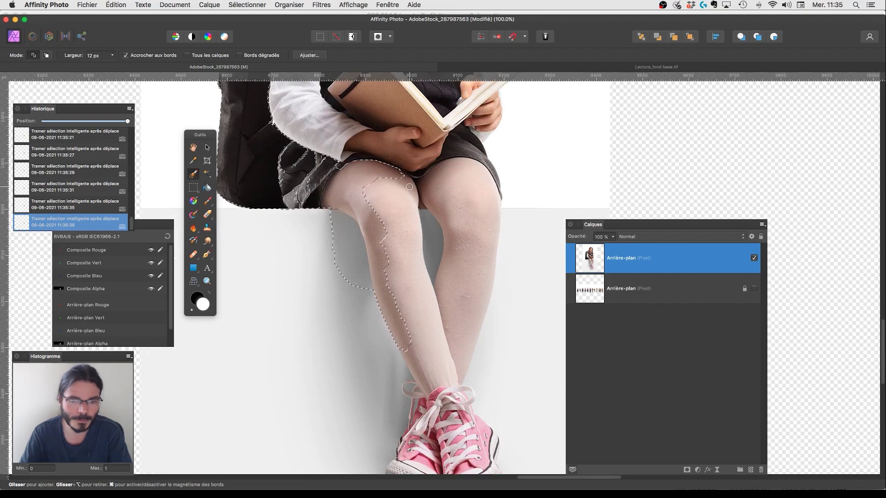
left_click(46, 55)
left_click_drag(343, 231, 358, 278)
left_click_drag(339, 228, 345, 220)
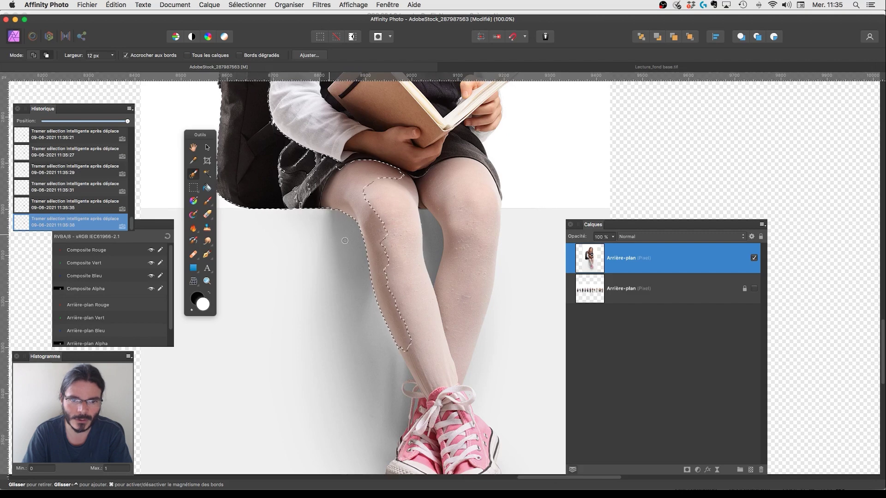
Add both pink sneakers to the selection with the 12 px Selection Brush and tidy its edge around the soles
left_click(34, 55)
scroll(410, 247, "down", 3)
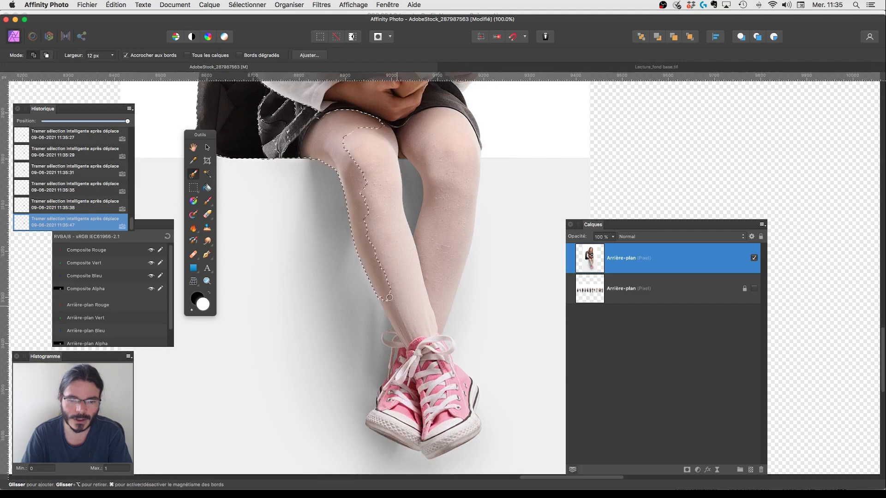
mouse_move(396, 310)
left_mouse_down()
mouse_move(420, 356)
mouse_move(370, 423)
mouse_move(423, 447)
mouse_move(408, 449)
mouse_move(405, 435)
mouse_move(369, 417)
mouse_move(409, 420)
left_mouse_up()
scroll(409, 420, "down", 3)
scroll(409, 420, "right", 2)
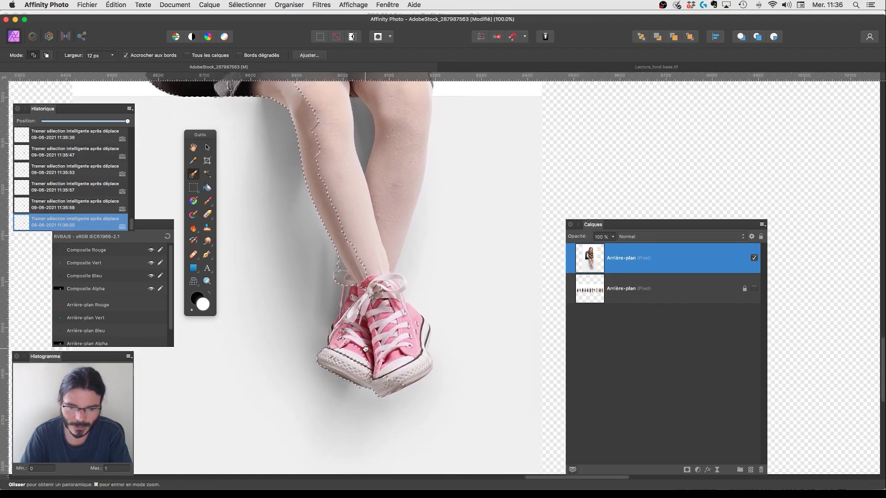
mouse_move(381, 388)
left_mouse_down()
mouse_move(339, 362)
mouse_move(365, 392)
left_mouse_up()
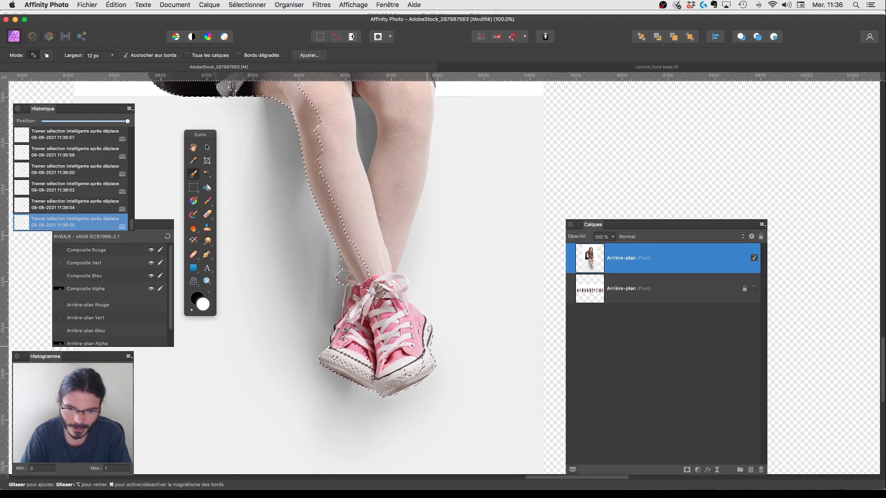
left_click_drag(410, 320, 419, 346)
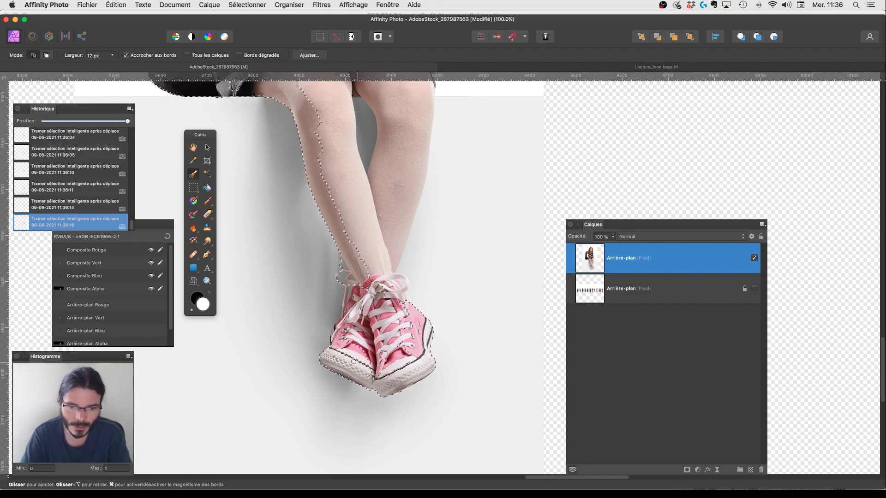
left_click_drag(360, 375, 408, 379)
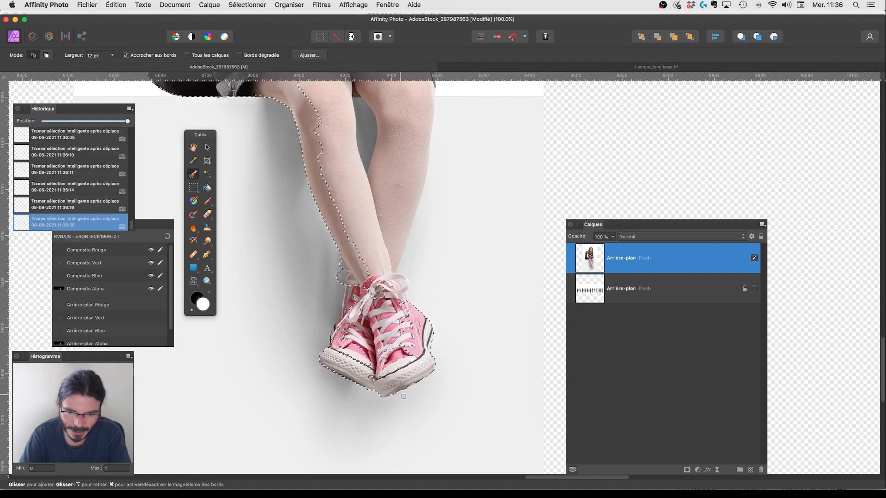
Extend the brush selection over the rear leg, the ankles and the remaining part of the front leg
scroll(403, 333, "up", 3)
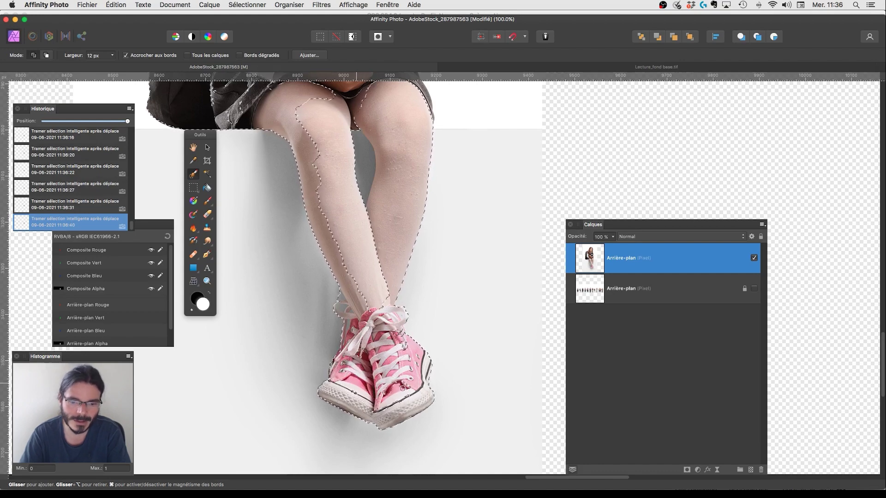
left_click_drag(404, 396, 406, 391)
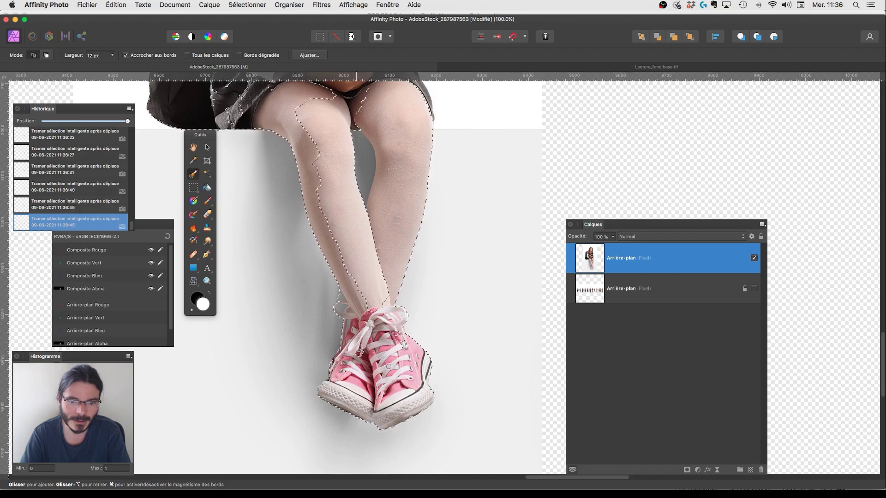
left_click_drag(400, 346, 392, 356)
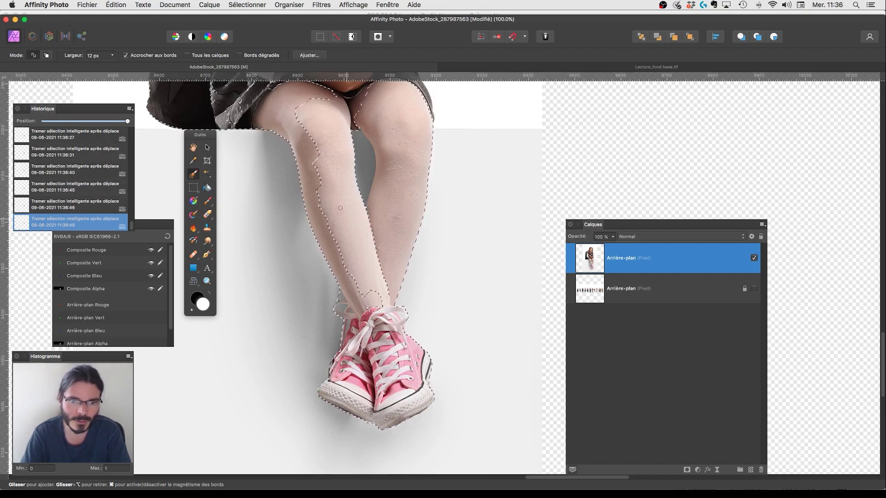
mouse_move(354, 202)
left_mouse_down()
mouse_move(351, 121)
mouse_move(364, 211)
mouse_move(384, 255)
left_mouse_up()
Subtract the backdrop gap between the knees with a 4 px brush, and add the far sleeve and book pages to the selection
scroll(369, 253, "up", 5)
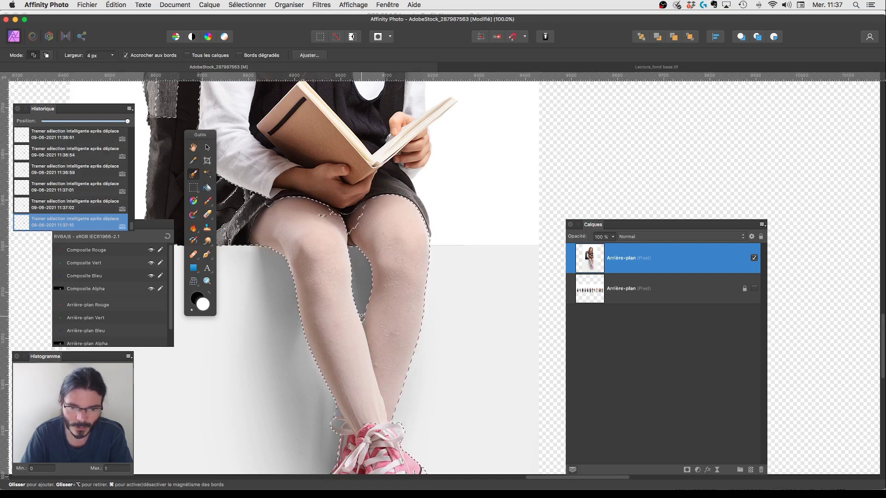
left_click(349, 249, "alt")
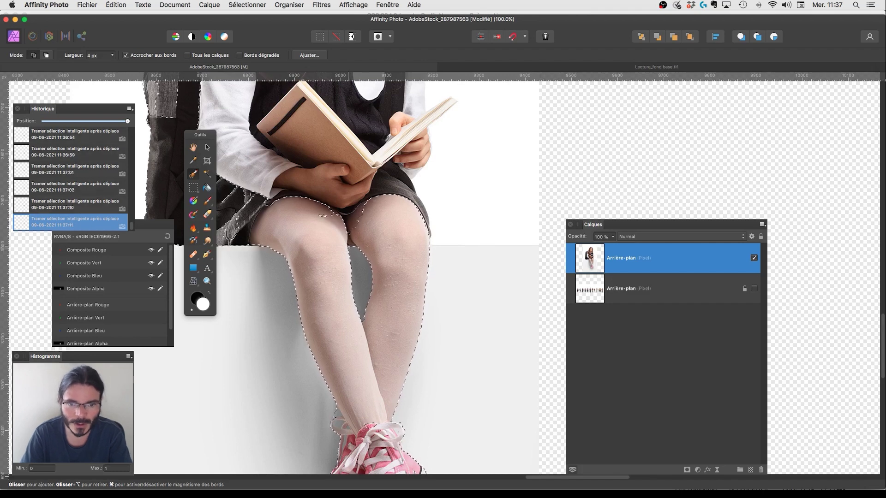
left_click(350, 251, "alt")
mouse_move(361, 245)
left_mouse_down()
mouse_move(381, 243)
mouse_move(403, 375)
mouse_move(420, 354)
mouse_move(410, 311)
mouse_move(448, 241)
mouse_move(408, 208)
mouse_move(401, 178)
mouse_move(421, 260)
left_mouse_up()
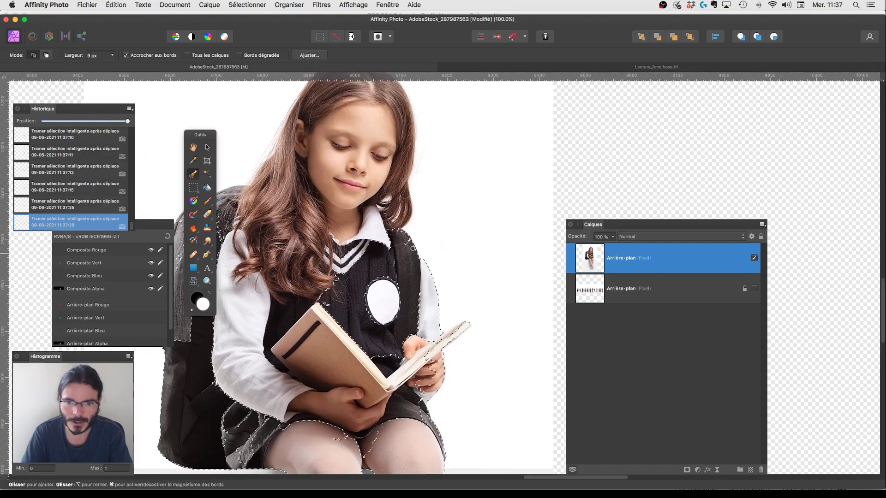
Add the hair along both sides and the crown of the girl's head to the selection with a 9 px brush
mouse_move(395, 215)
left_mouse_down()
mouse_move(402, 196)
mouse_move(406, 212)
mouse_move(407, 161)
left_mouse_up()
mouse_move(406, 127)
left_mouse_down()
mouse_move(404, 110)
mouse_move(421, 192)
left_mouse_up()
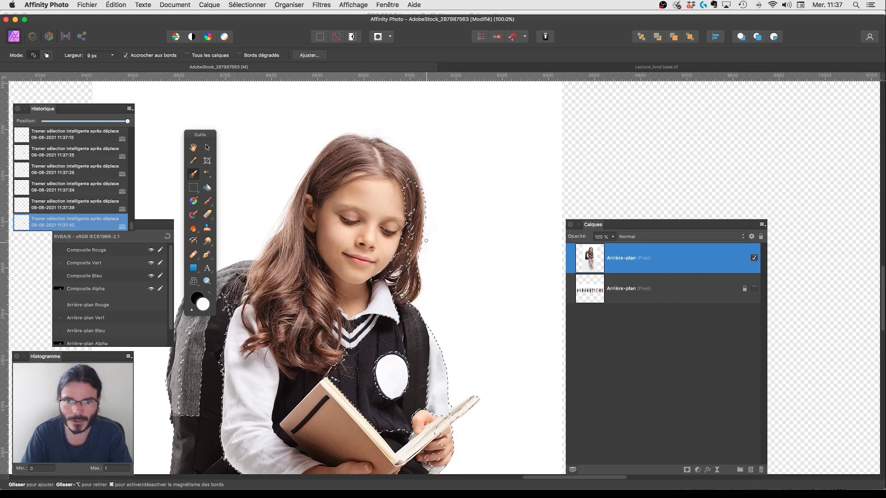
left_click_drag(362, 143, 317, 170)
mouse_move(300, 208)
left_mouse_down()
mouse_move(283, 249)
mouse_move(252, 277)
mouse_move(233, 279)
mouse_move(251, 270)
left_mouse_up()
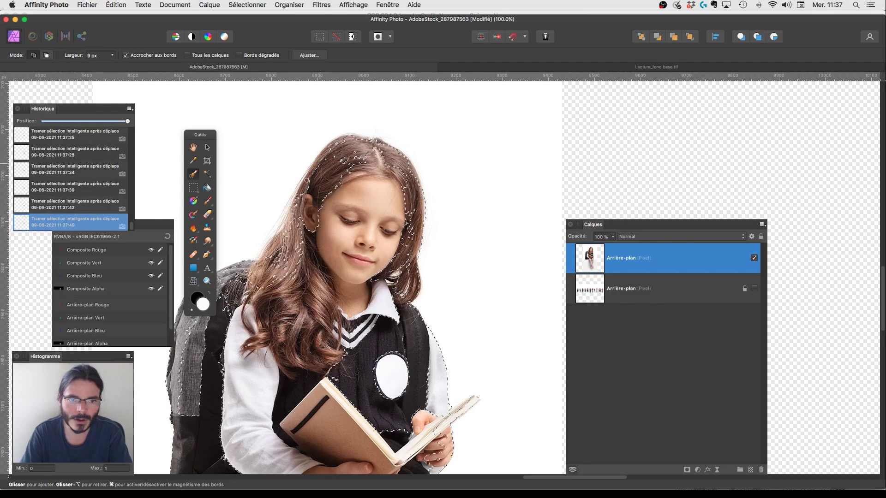
left_click_drag(359, 142, 372, 146)
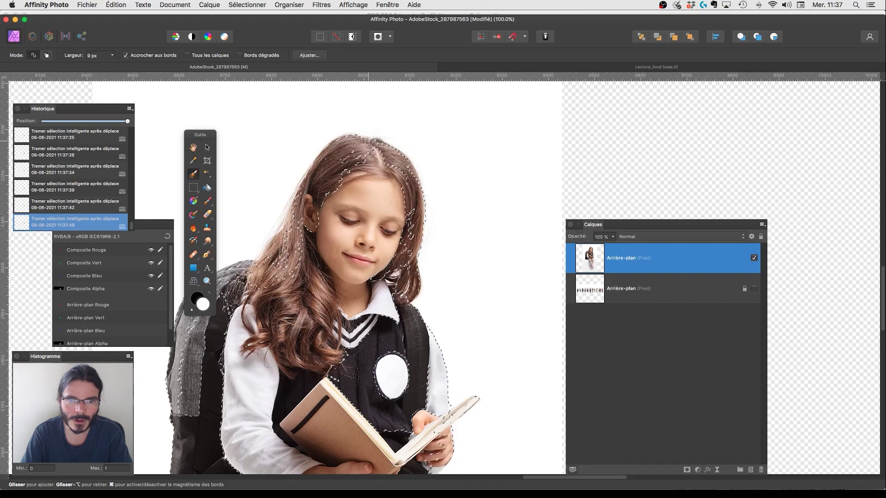
left_click_drag(325, 259, 408, 225)
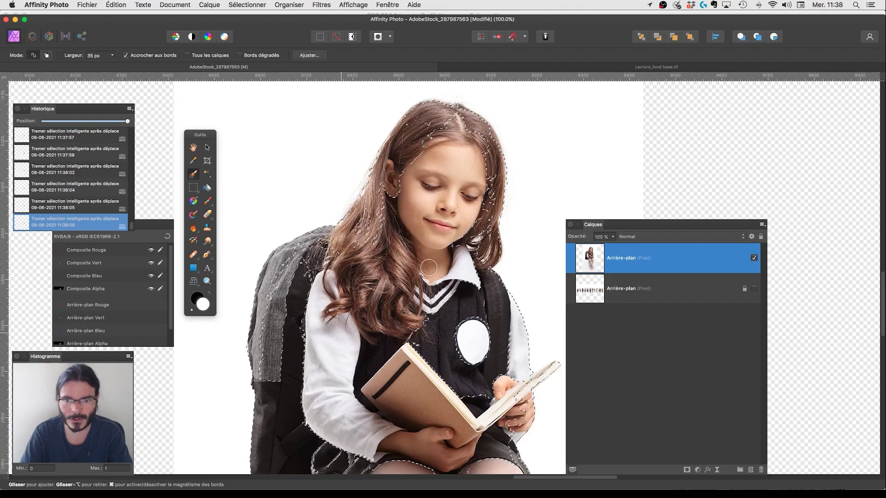
Fill the unselected areas inside the face, hair, uniform, arms and book with a 35 px Selection Brush
mouse_move(464, 130)
left_mouse_down()
mouse_move(406, 131)
mouse_move(455, 139)
mouse_move(481, 163)
mouse_move(480, 143)
mouse_move(488, 191)
mouse_move(482, 223)
mouse_move(472, 223)
mouse_move(465, 199)
mouse_move(463, 257)
mouse_move(404, 345)
mouse_move(381, 335)
mouse_move(454, 360)
mouse_move(468, 319)
mouse_move(501, 346)
left_mouse_up()
mouse_move(511, 391)
left_mouse_down()
mouse_move(440, 414)
mouse_move(366, 402)
mouse_move(424, 438)
mouse_move(415, 450)
mouse_move(328, 461)
left_mouse_up()
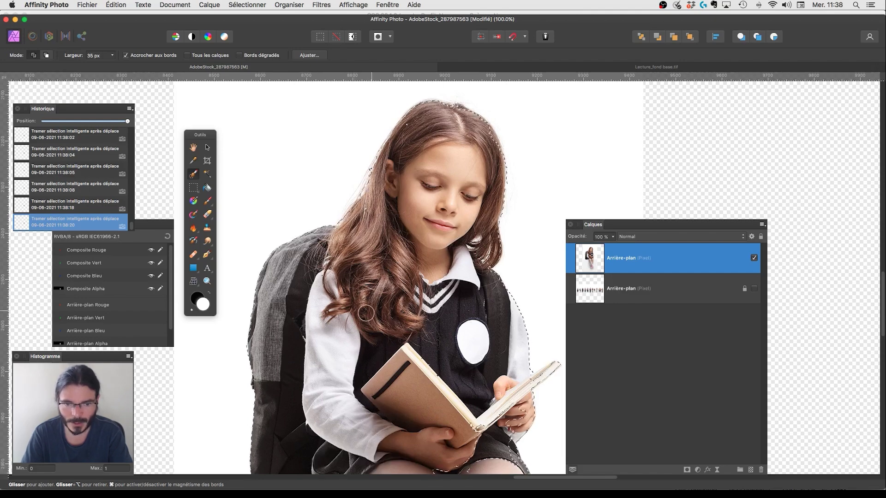
left_click_drag(400, 352, 387, 242)
left_click_drag(423, 366, 452, 350)
mouse_move(486, 316)
left_mouse_down()
mouse_move(501, 306)
mouse_move(496, 315)
mouse_move(485, 306)
mouse_move(453, 330)
mouse_move(448, 311)
mouse_move(495, 317)
mouse_move(482, 336)
mouse_move(501, 360)
mouse_move(481, 362)
mouse_move(439, 302)
left_mouse_up()
mouse_move(427, 264)
left_mouse_down()
mouse_move(460, 280)
mouse_move(478, 322)
left_mouse_up()
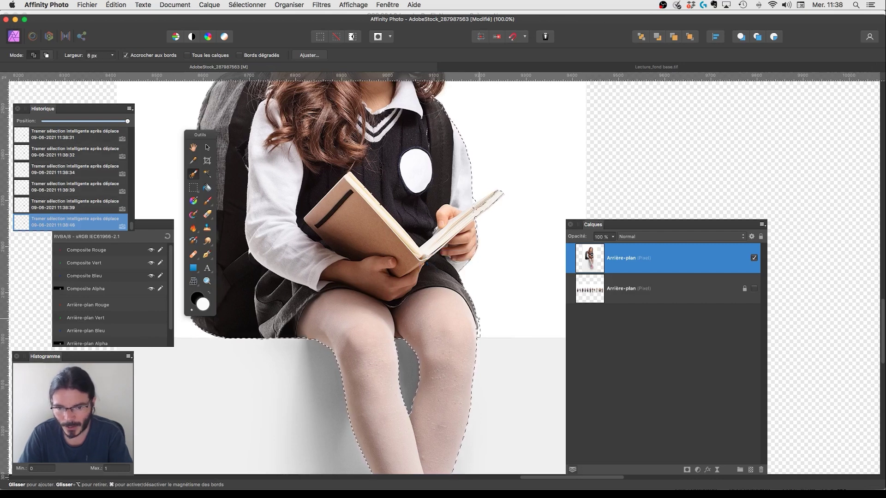
Refine the selection edge beside the far knee and where the book meets the far sleeve, using a small brush
left_click(477, 328)
left_click(477, 328)
key("space")
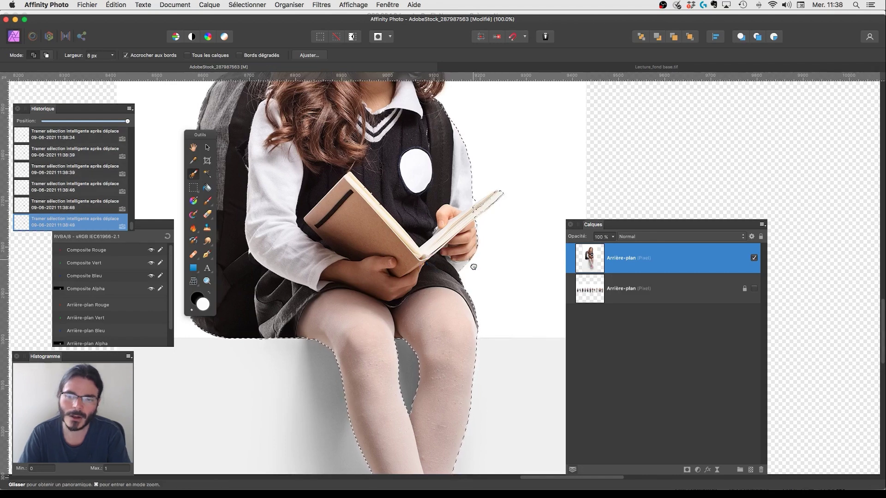
left_click_drag(472, 260, 462, 314)
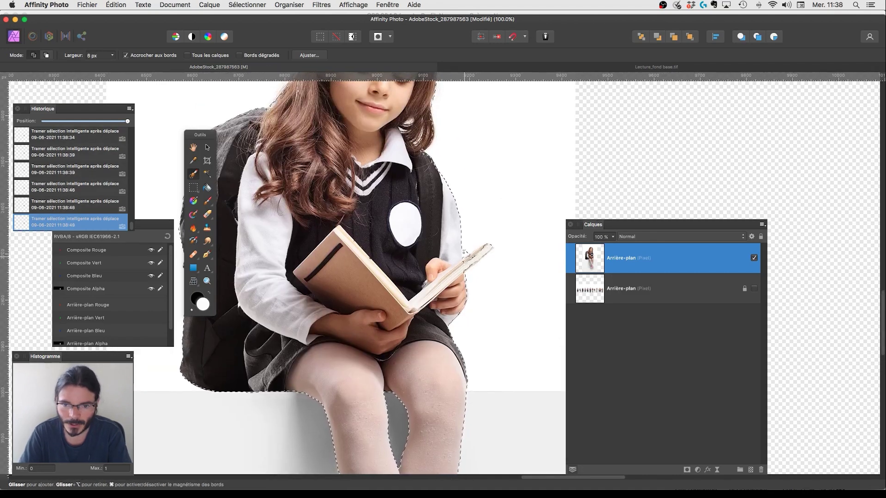
left_click(476, 257)
left_click(464, 264)
key("space")
left_click_drag(449, 223, 457, 282)
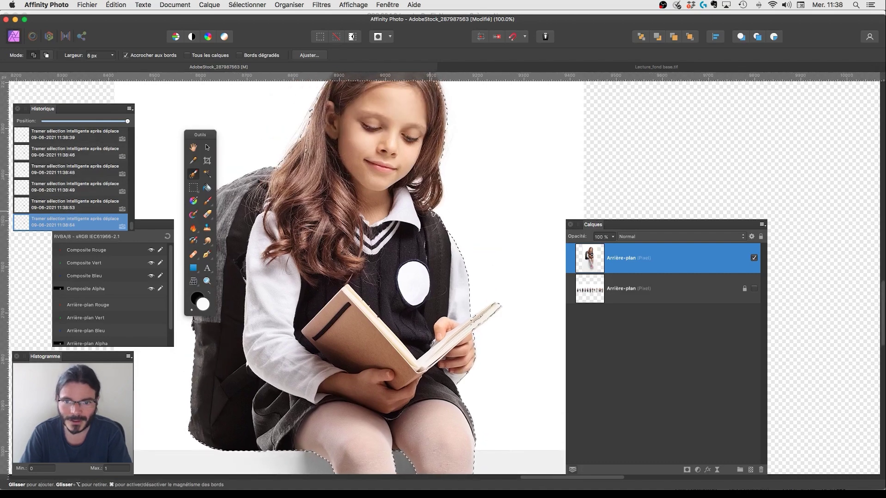
Refine the selection along the hair near the collar and up the other side of the head with the small brush
left_click_drag(437, 199, 439, 185)
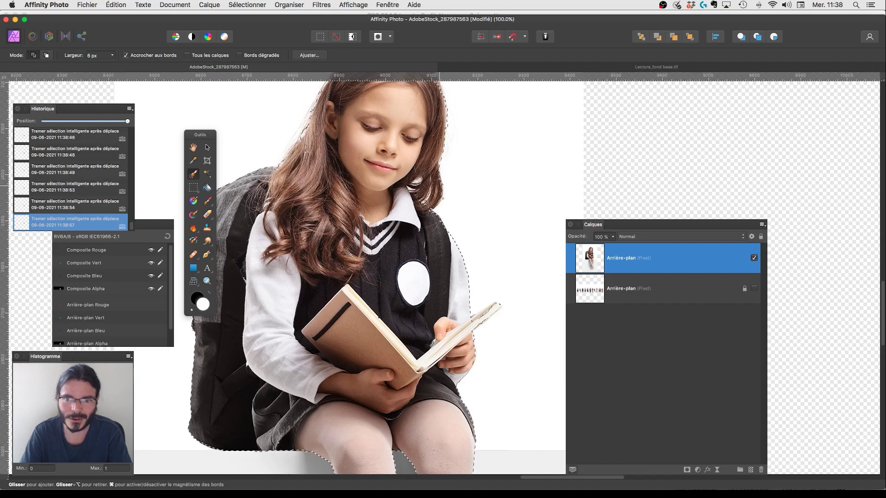
left_click(443, 200)
scroll(443, 201, "up", 3)
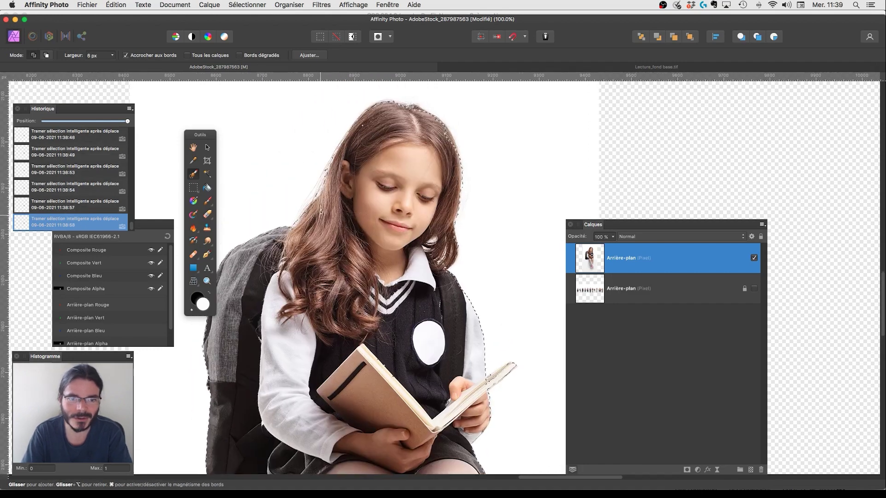
left_click_drag(316, 216, 330, 185)
left_click_drag(375, 146, 384, 161)
mouse_move(435, 297)
left_mouse_down()
mouse_move(408, 255)
mouse_move(428, 241)
left_mouse_up()
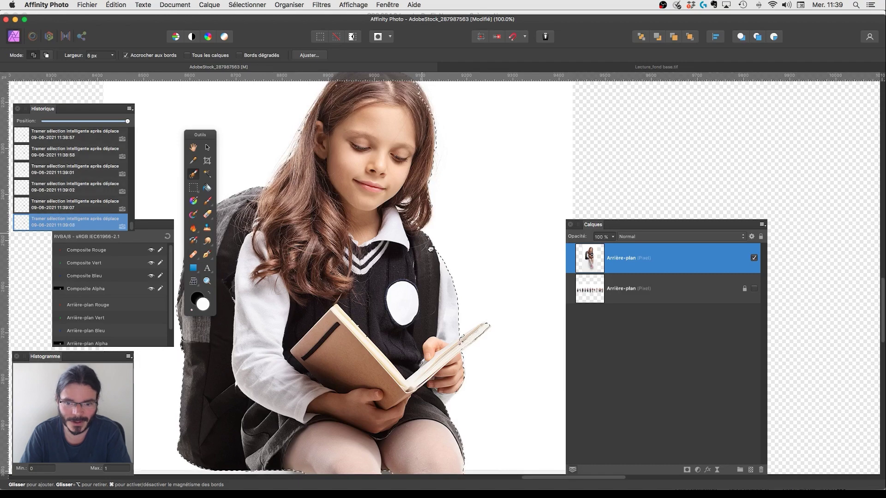
scroll(431, 249, "down", 3)
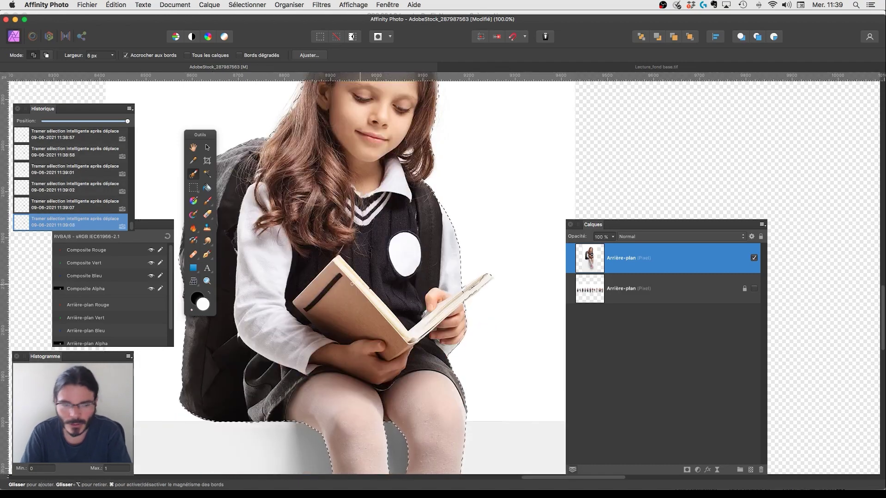
Add the missing edge of the open book's page to the selection with the polygonal Freehand Selection in Ajouter mode
left_click(194, 187)
left_click(231, 235)
left_click(44, 56)
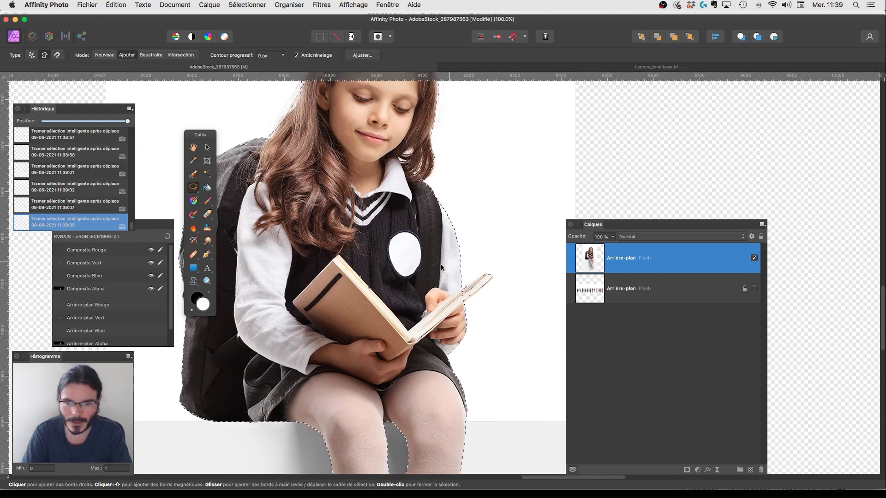
left_click(455, 292)
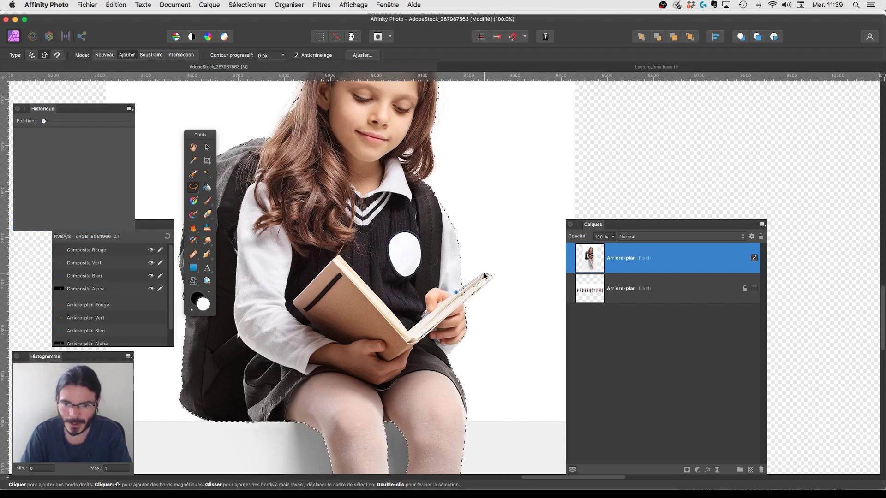
left_click(492, 276)
left_click(468, 303)
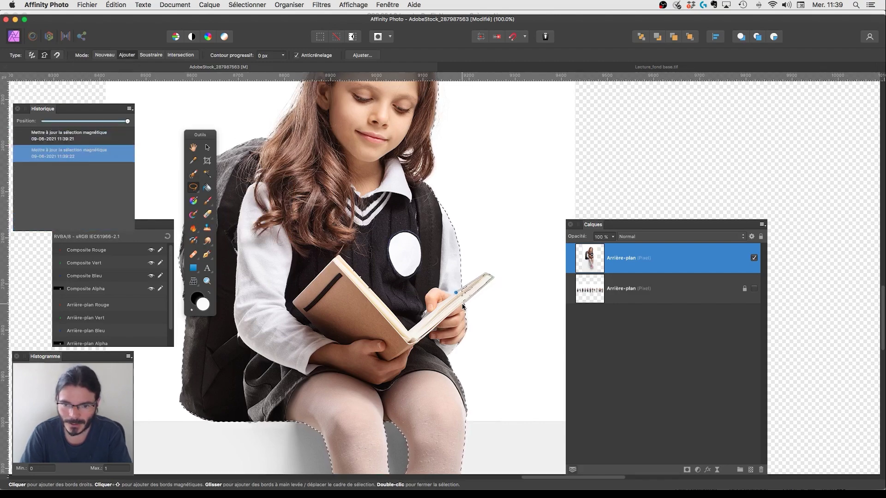
double_click(463, 306)
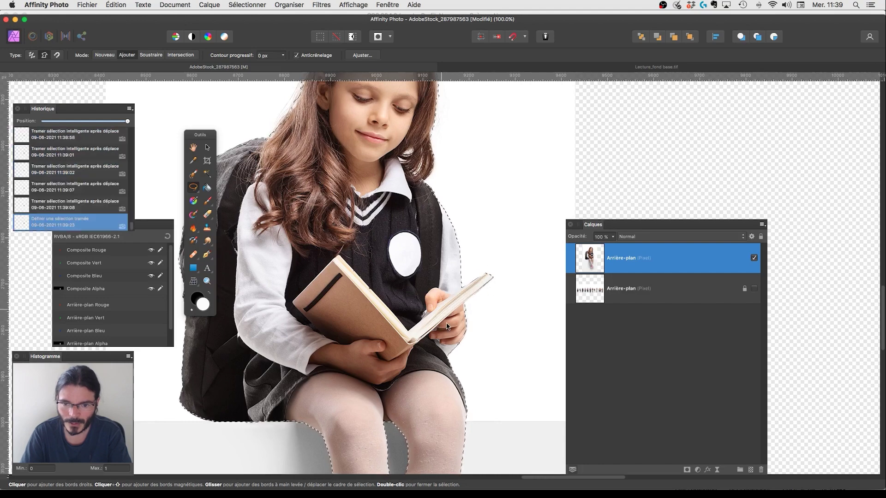
Refine the selection around the far hand and cuff with the Selection Brush, and check the book and sleeve edges at 300%
left_click(193, 175)
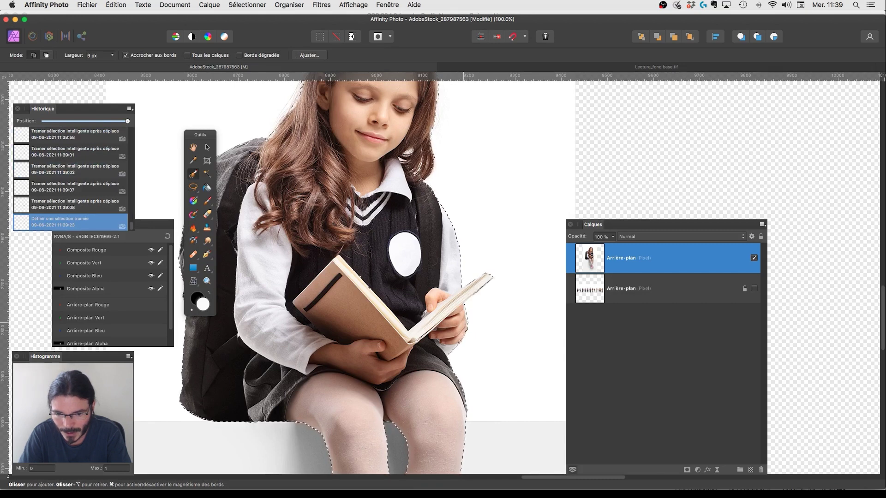
left_click_drag(464, 332, 463, 352)
mouse_move(417, 213)
left_mouse_down()
mouse_move(427, 289)
mouse_move(412, 240)
left_mouse_up()
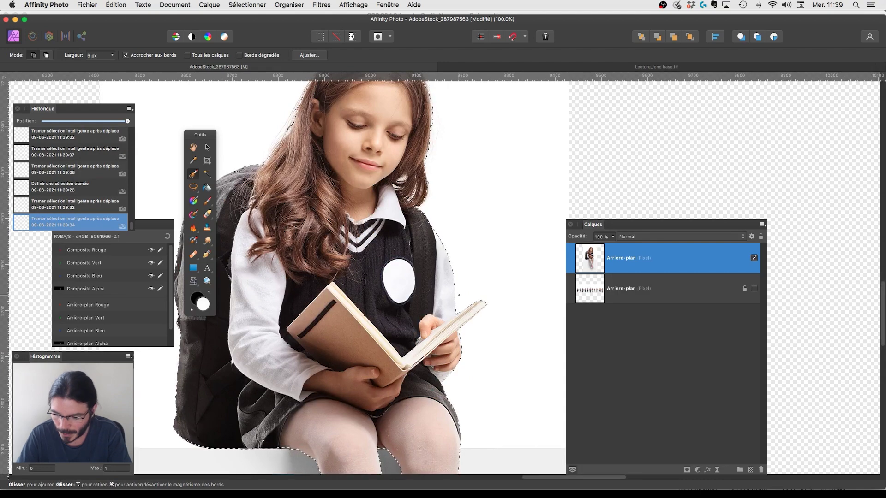
key("super+plus")
key("super+plus")
left_click_drag(469, 318, 439, 170)
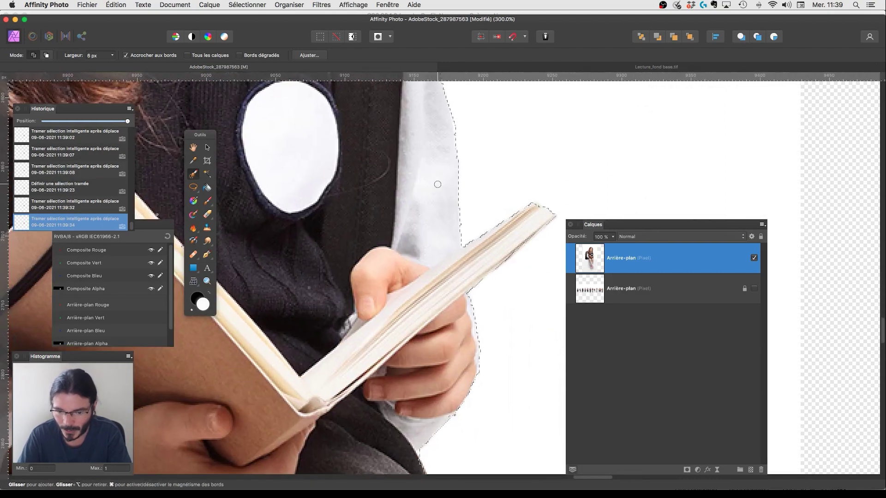
key("super+minus")
key("super+0")
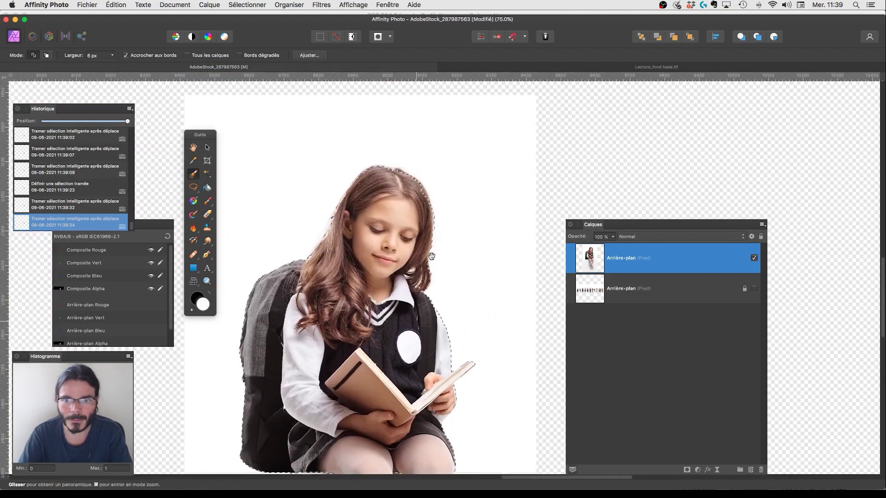
Touch up the selection along the outer hair strands on both sides of the girl's head
left_click_drag(421, 190, 418, 190)
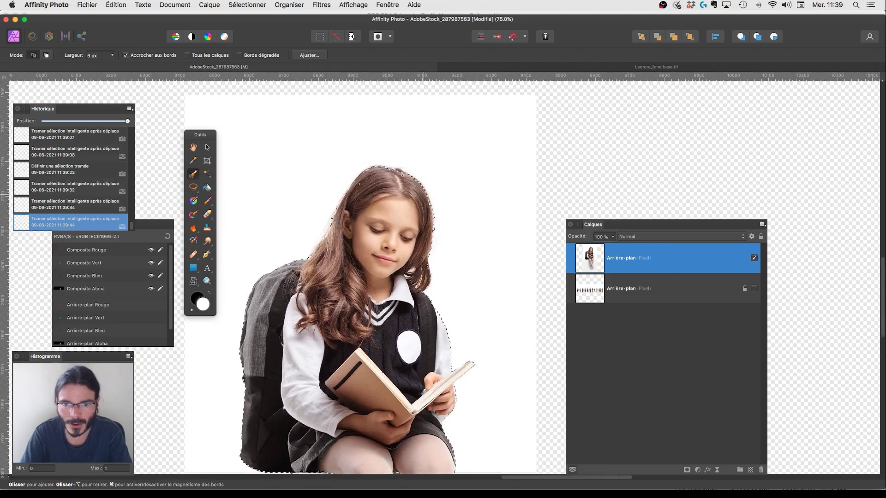
left_click_drag(360, 183, 349, 202)
mouse_move(344, 241)
left_mouse_down()
mouse_move(330, 244)
mouse_move(333, 266)
left_mouse_up()
key("space")
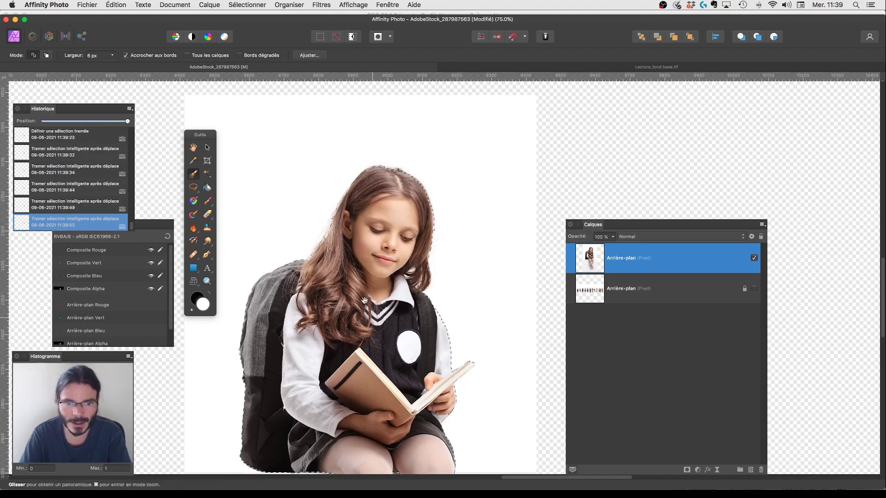
mouse_move(373, 318)
left_mouse_down()
mouse_move(391, 200)
mouse_move(376, 79)
left_mouse_up()
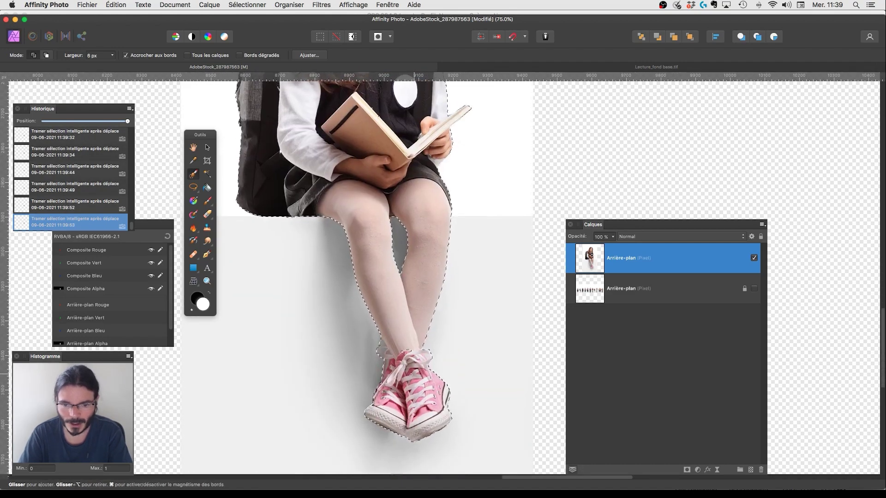
Touch up the selection along the lower leg just above the pink shoes with the Selection Brush
left_click_drag(387, 355, 384, 340)
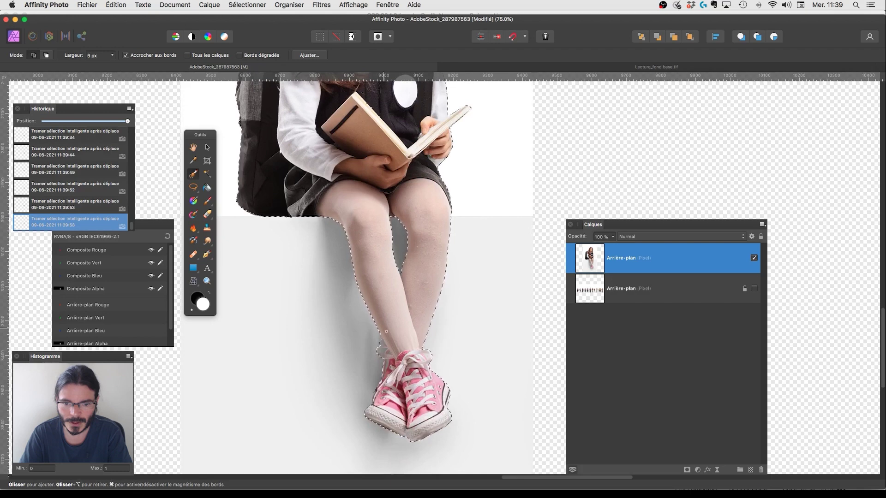
key("super+minus")
left_click_drag(455, 252, 448, 332)
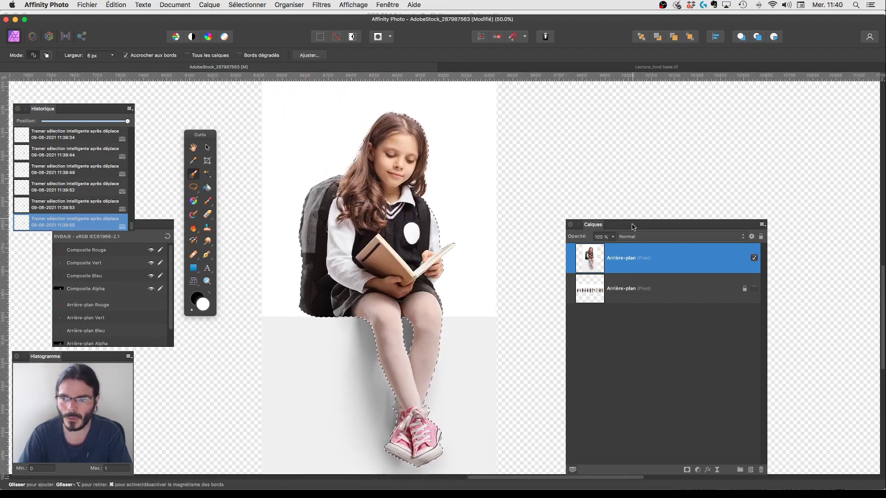
Add a layer mask from the selection to the girl's Arrière-plan layer and clear the selection
left_click_drag(634, 225, 585, 135)
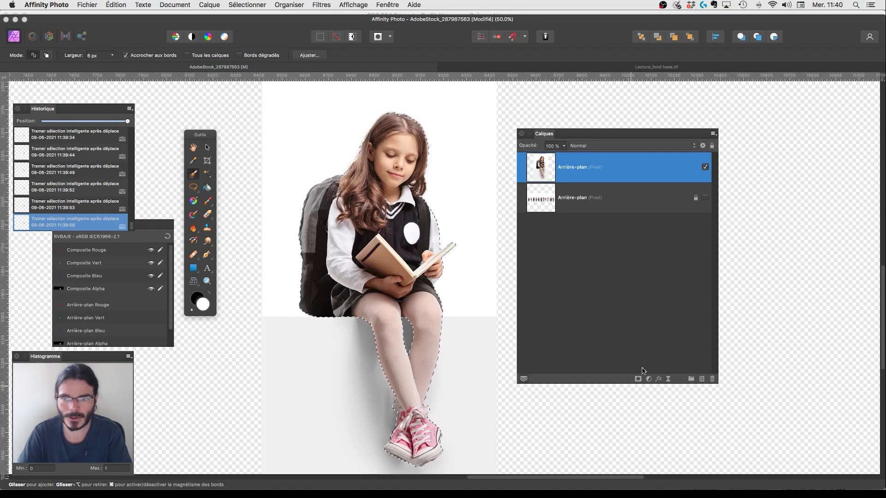
left_click_drag(612, 134, 597, 178)
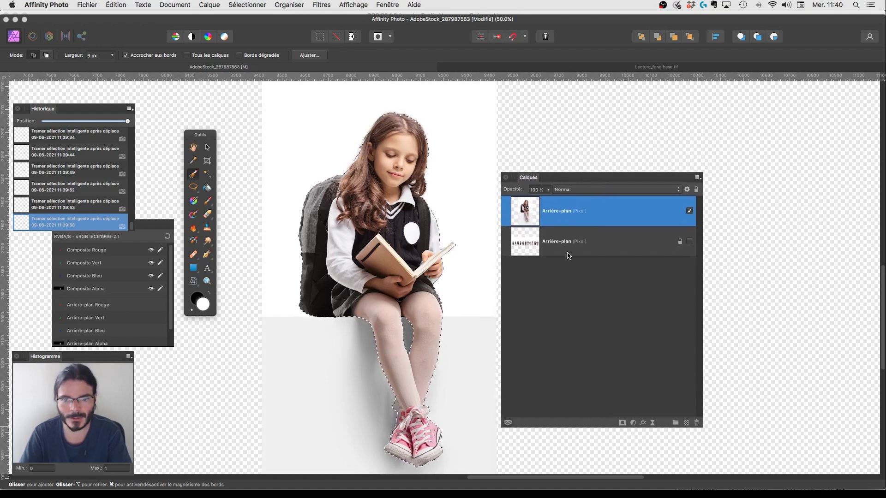
left_click(622, 423)
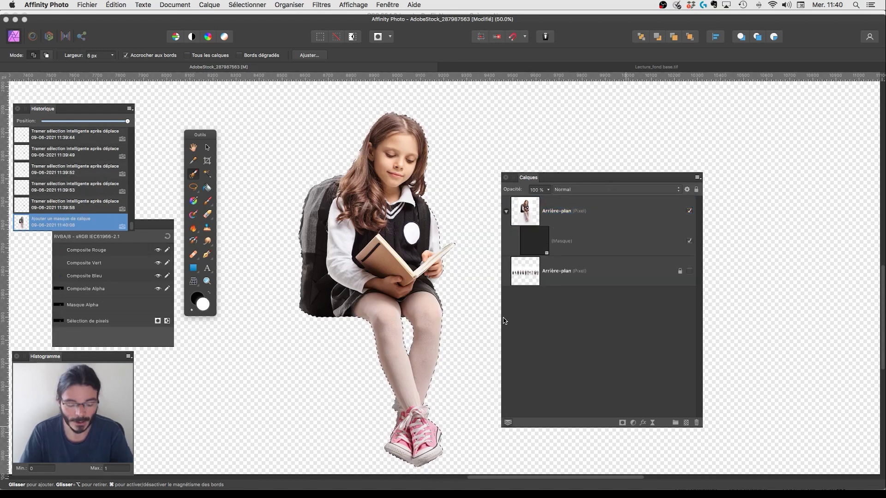
key("super+d")
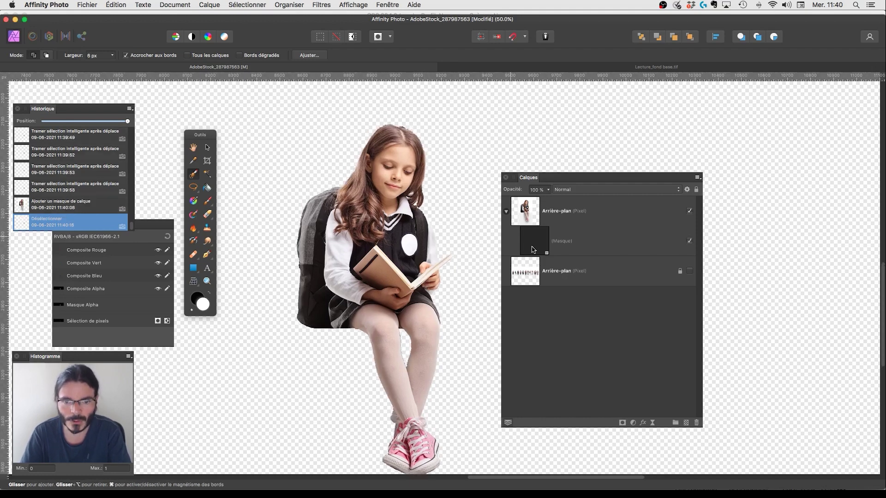
mouse_move(420, 336)
left_mouse_down()
mouse_move(424, 303)
mouse_move(416, 327)
left_mouse_up()
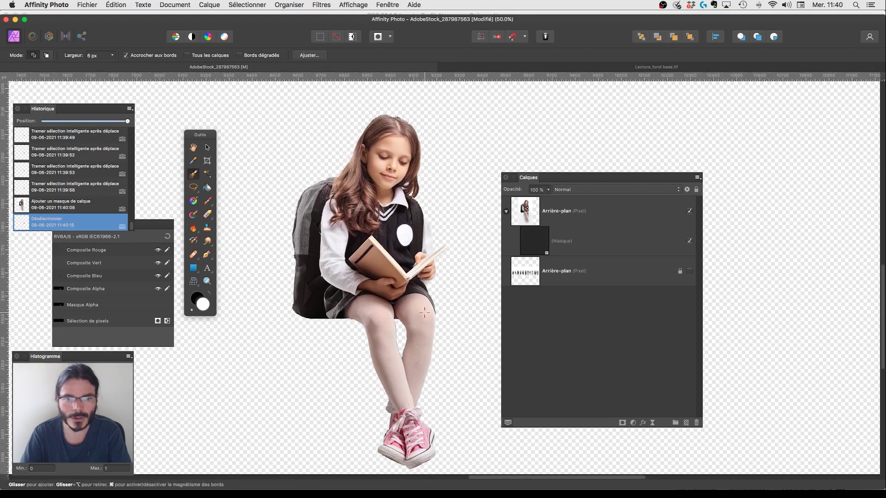
Copy the girl's layer together with its mask and paste it into the Lecture_fond base.tif document
left_click(589, 221)
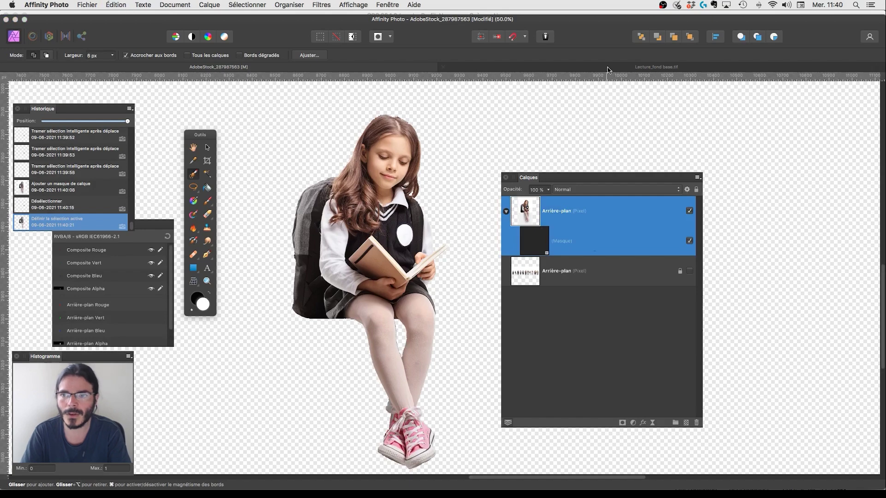
key("super+v")
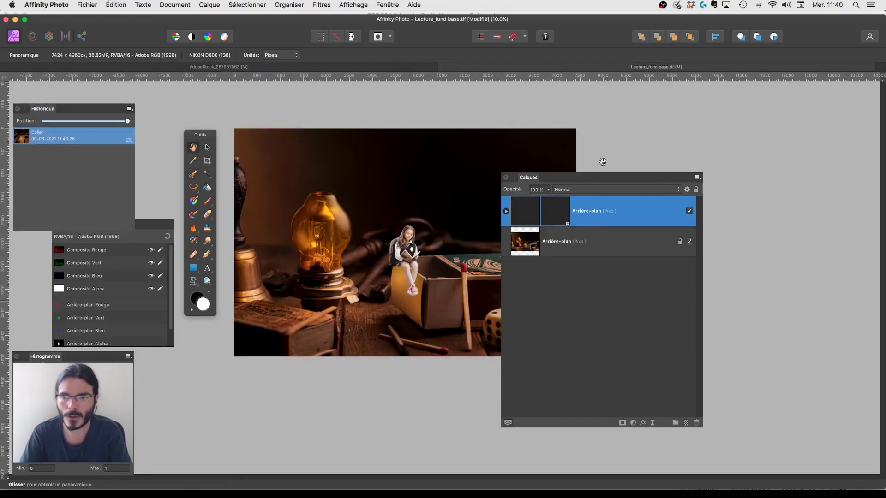
left_click_drag(599, 176, 641, 191)
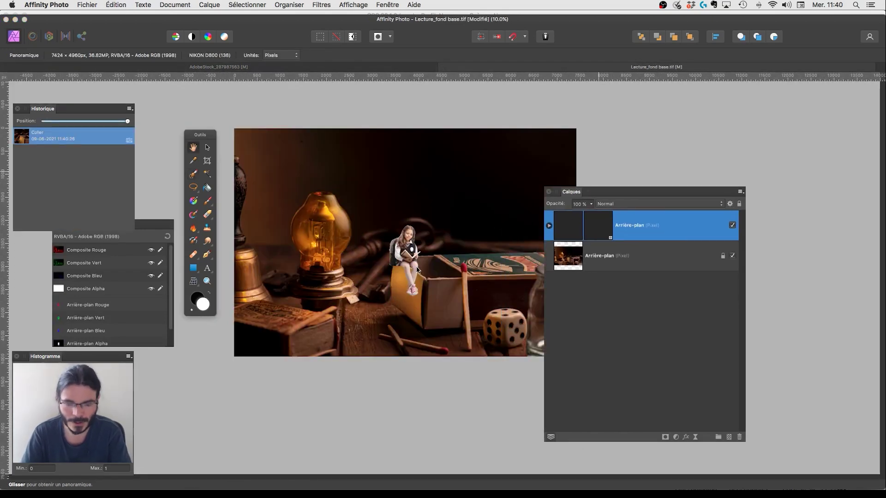
Enlarge the pasted girl proportionally with the Move tool and position her over the front of the open matchbox
key("v")
left_click(208, 147)
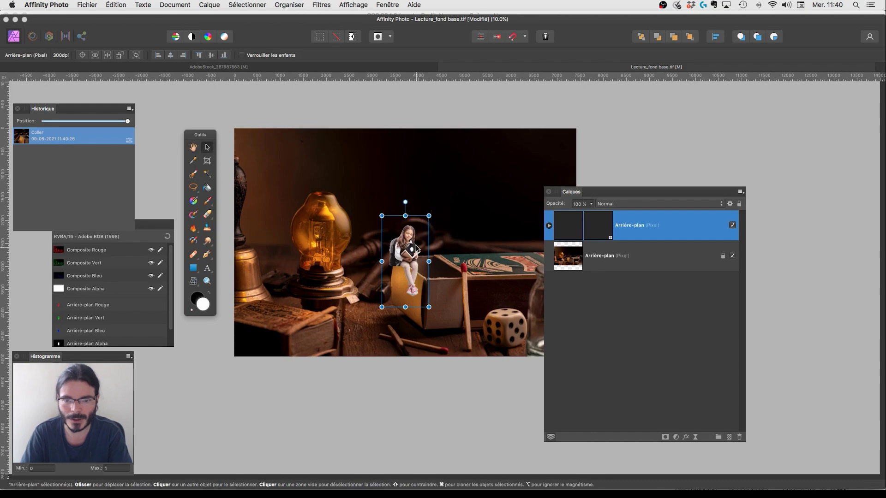
left_click_drag(459, 188, 463, 162)
left_click_drag(420, 242, 436, 263)
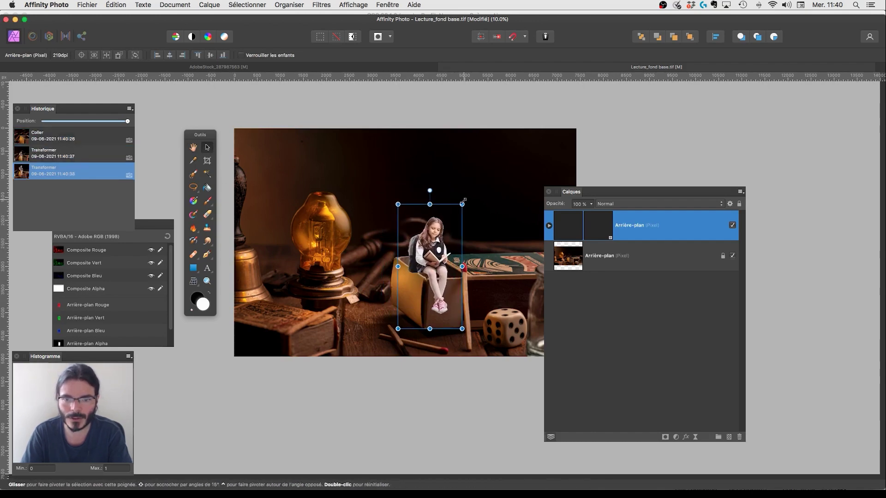
left_click_drag(462, 204, 478, 192)
left_click_drag(439, 260, 441, 273)
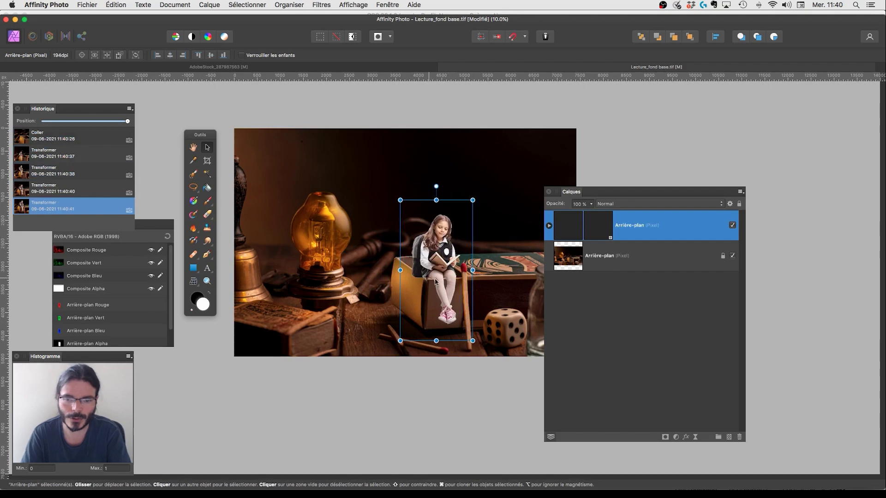
Flip the girl's layer horizontally so that she faces the oil lamp
right_click(437, 252)
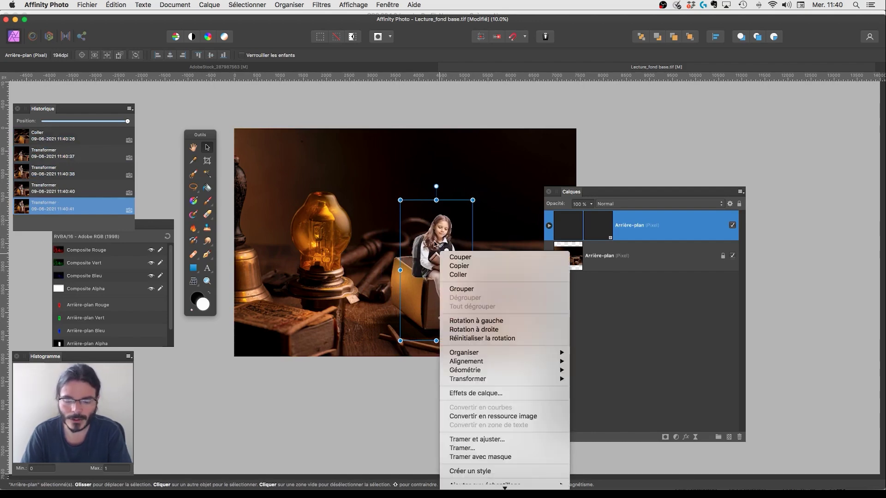
mouse_move(493, 375)
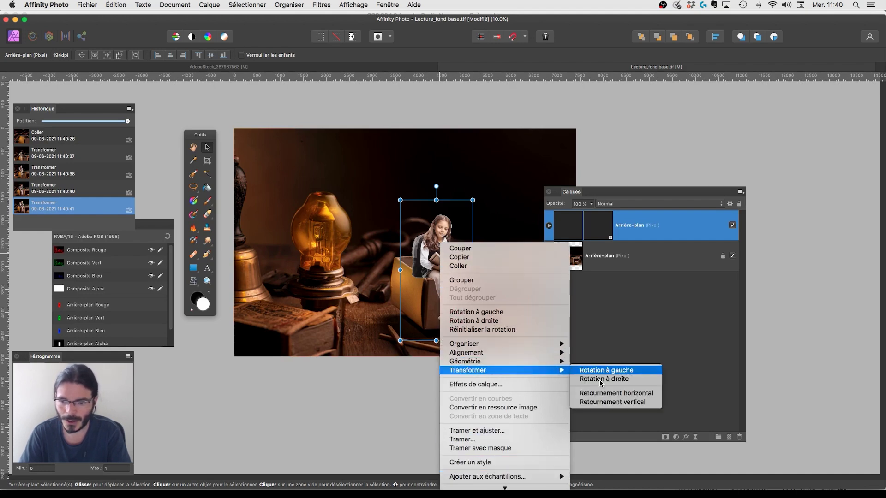
left_click(599, 393)
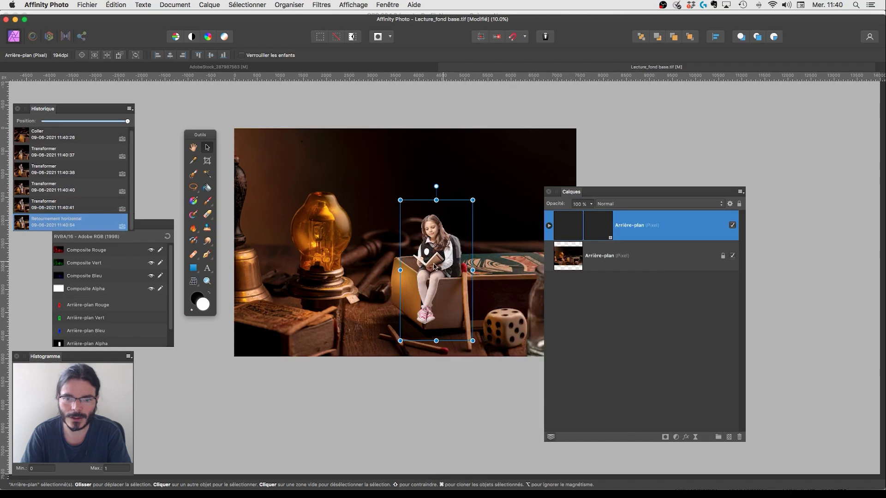
Enlarge the flipped girl slightly, seat her on the edge of the matchbox near the upright match, and deselect her layer
left_click_drag(453, 253, 473, 260)
left_click_drag(503, 183, 510, 168)
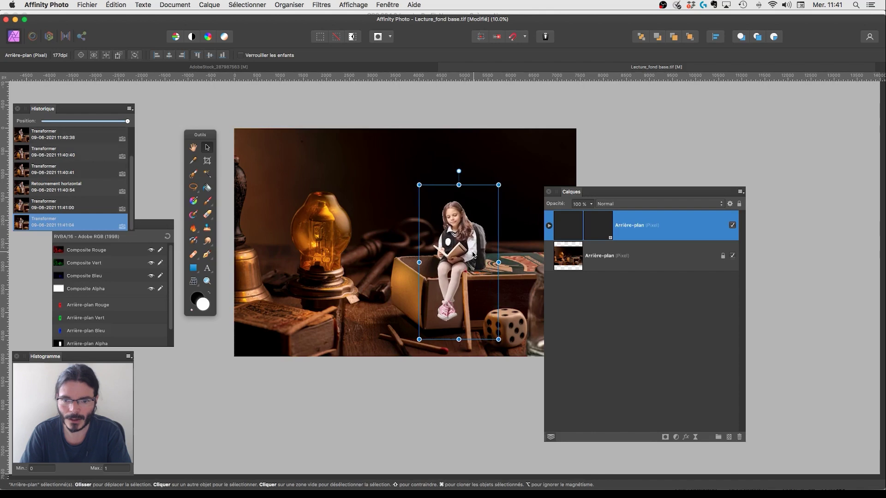
left_click_drag(475, 253, 471, 257)
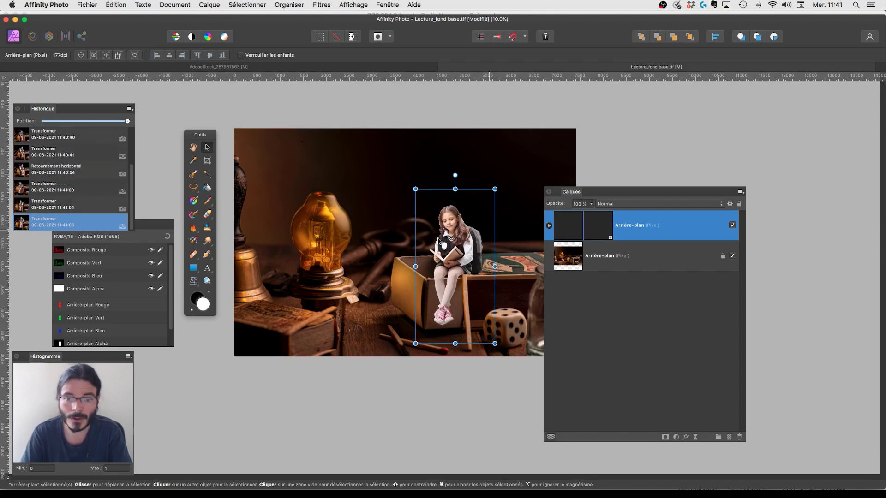
left_click(377, 179)
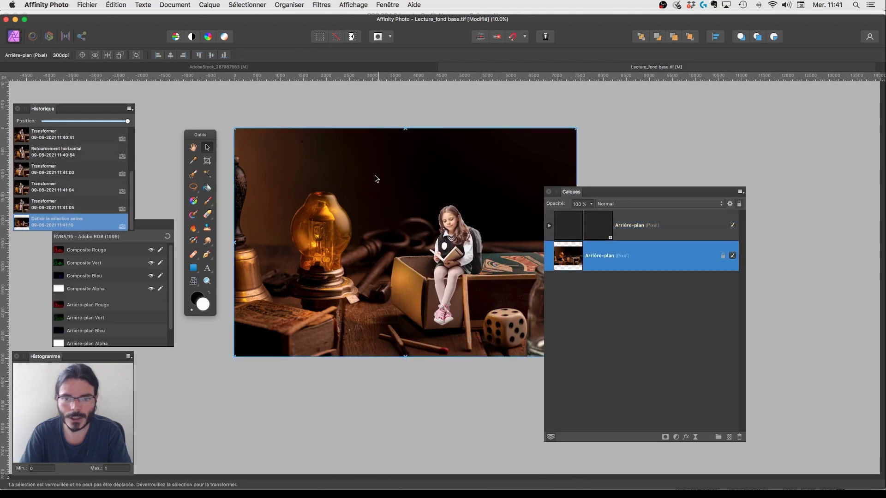
Select the girl's layer mask and set up a soft black Paintbrush 49.5 px wide for cleaning the hair edges
scroll(477, 282, "up", 5)
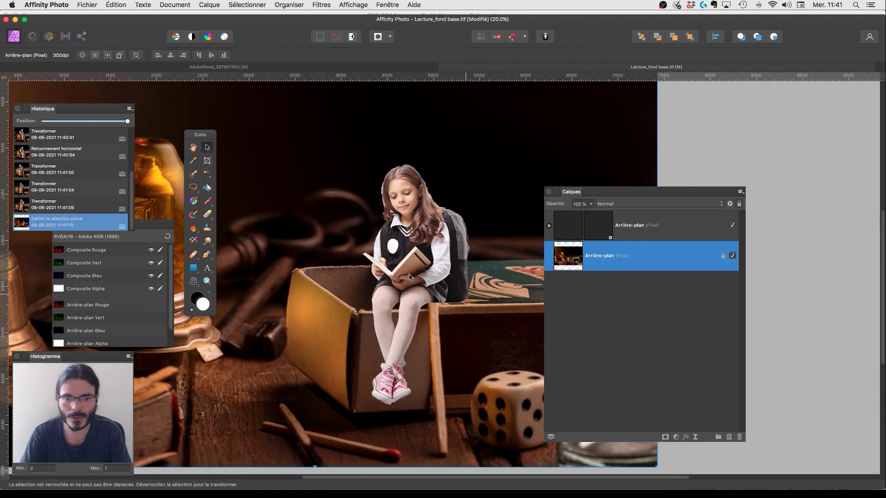
scroll(408, 274, "up", 8)
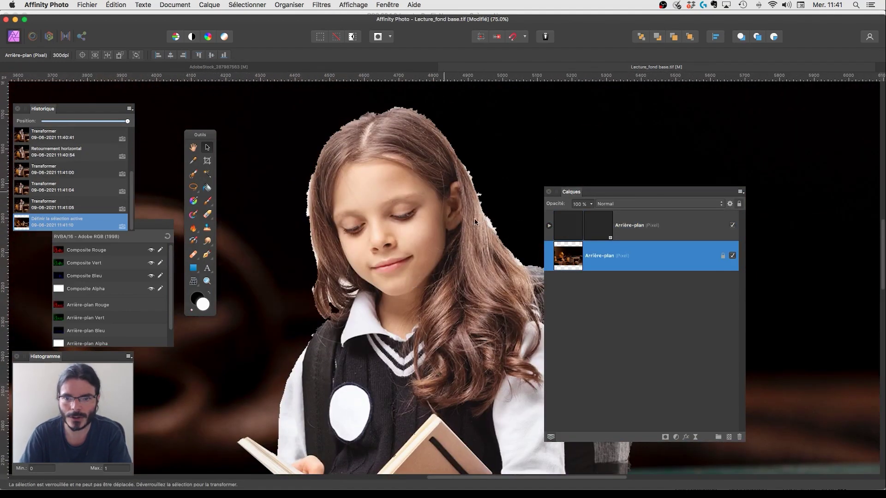
scroll(383, 243, "left", 3)
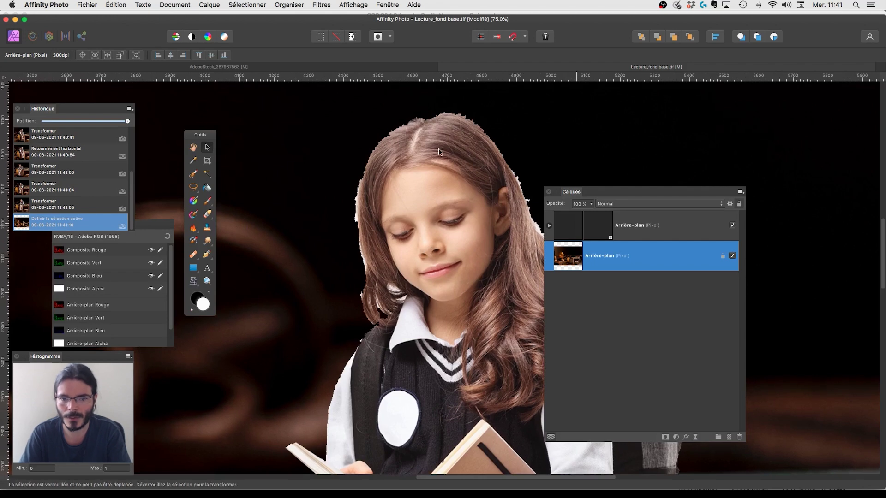
left_click(600, 233)
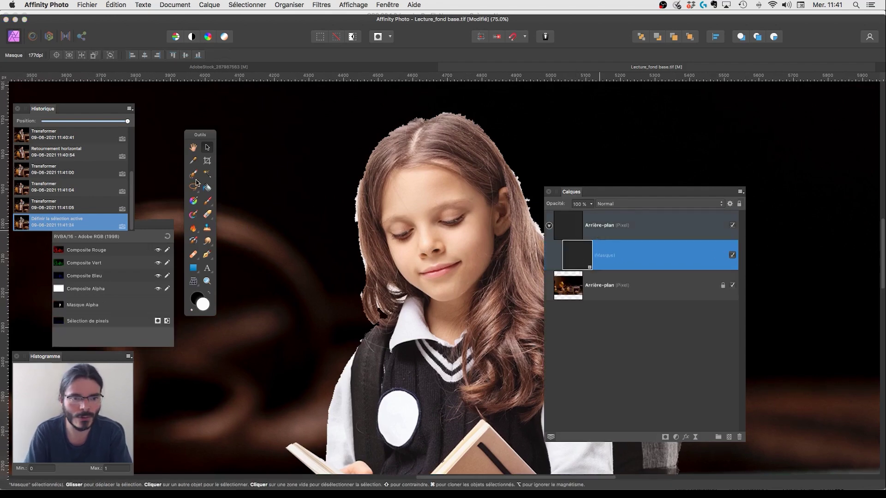
key("b")
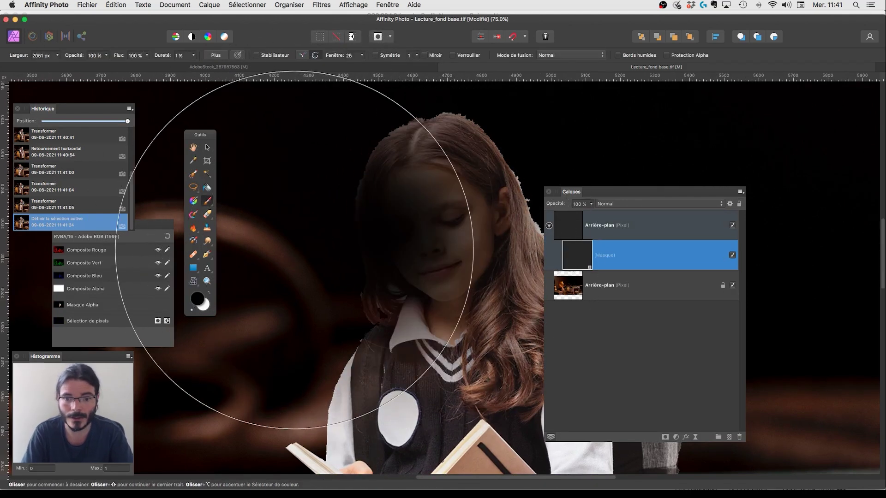
left_click_drag(426, 265, 339, 267)
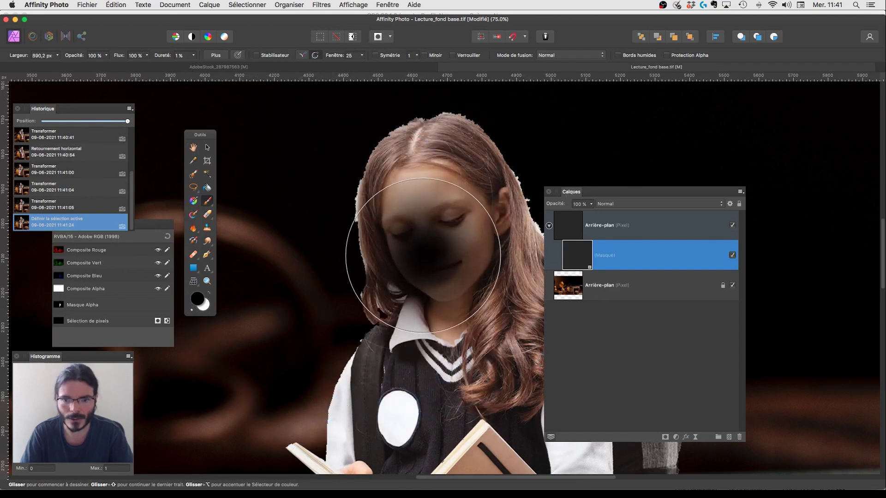
left_click_drag(428, 256, 424, 253)
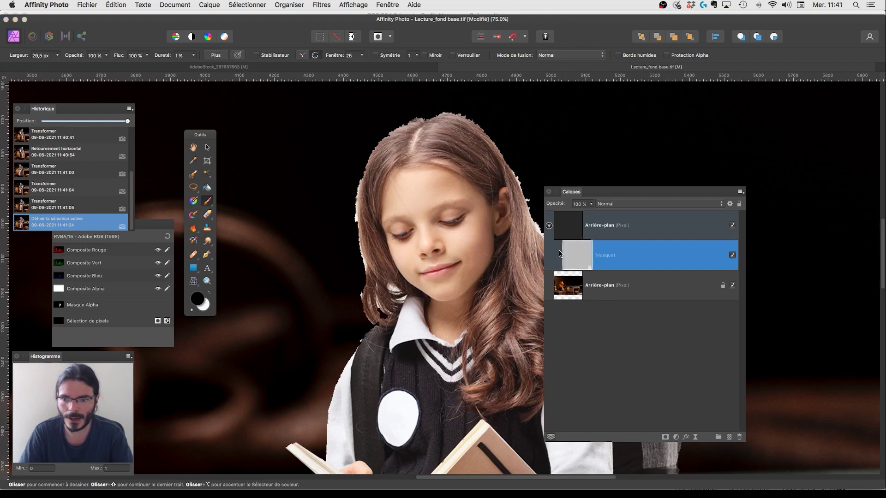
left_click_drag(345, 203, 344, 204)
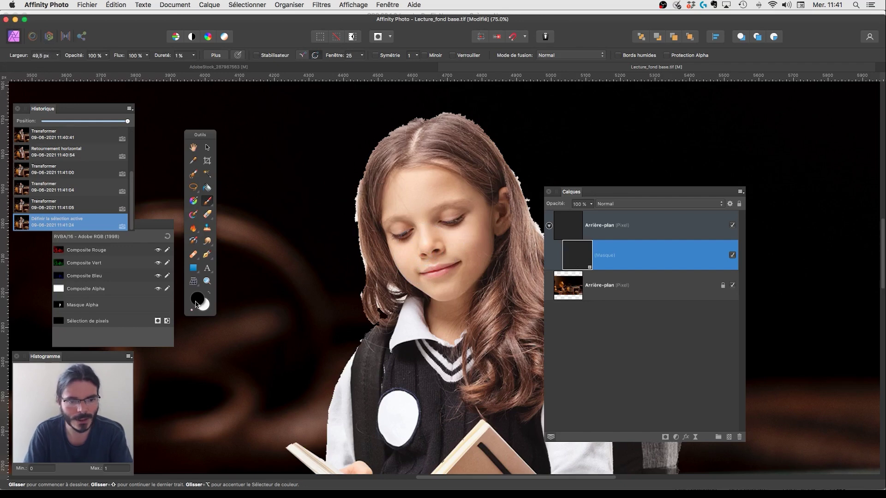
left_click_drag(211, 297, 257, 312)
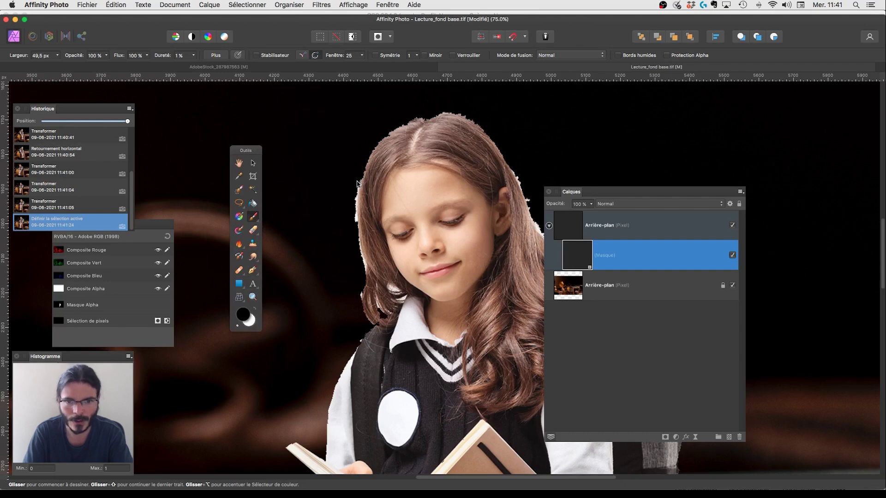
Paint black on the mask along the outer hair edge on the lamp-facing side of the girl's head to remove the light fringe
mouse_move(354, 193)
left_mouse_down()
mouse_move(358, 186)
mouse_move(350, 223)
left_mouse_up()
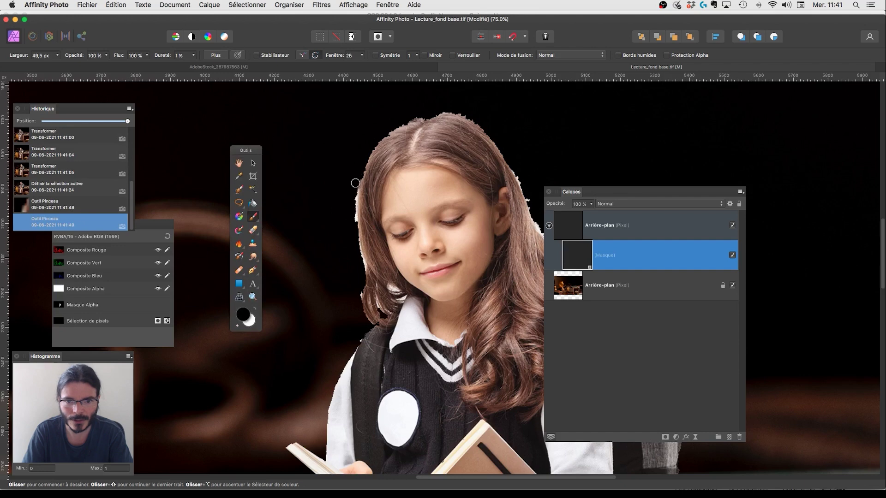
left_click_drag(356, 203, 358, 239)
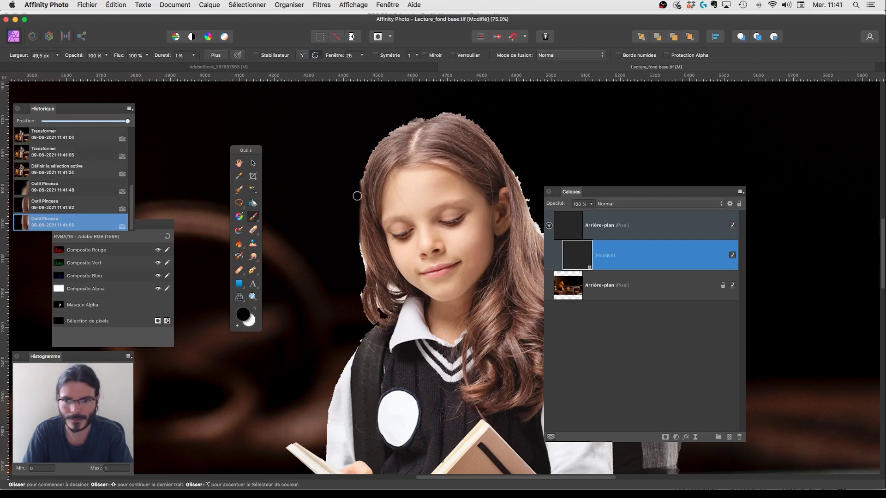
mouse_move(358, 178)
left_mouse_down()
mouse_move(356, 231)
mouse_move(279, 186)
mouse_move(271, 214)
left_mouse_up()
mouse_move(279, 258)
left_mouse_down()
mouse_move(288, 224)
mouse_move(329, 215)
mouse_move(312, 220)
left_mouse_up()
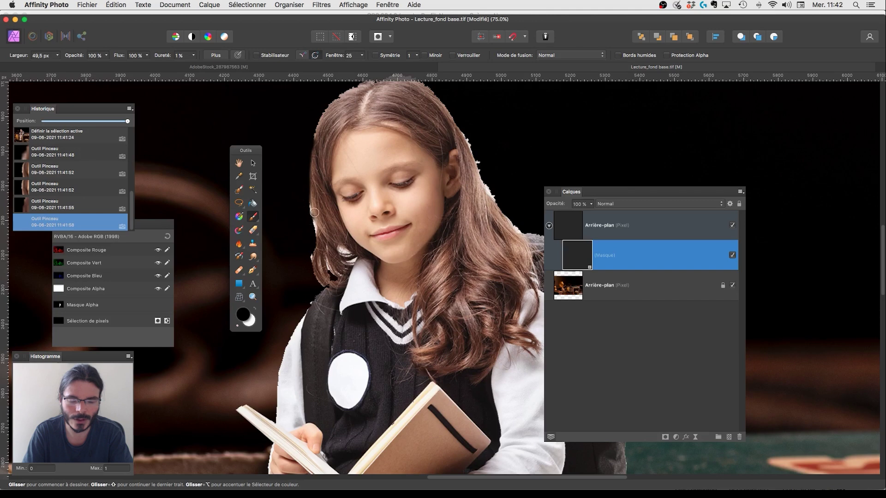
left_click_drag(367, 232, 363, 276)
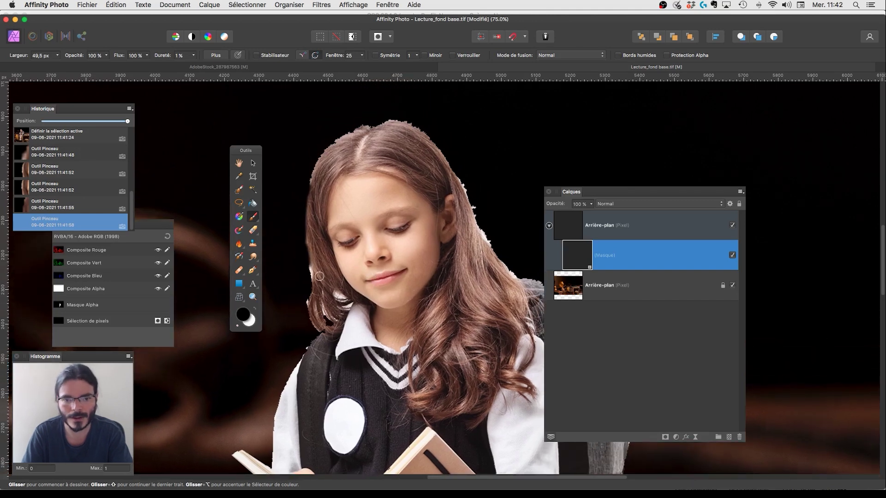
left_click_drag(425, 279, 398, 281)
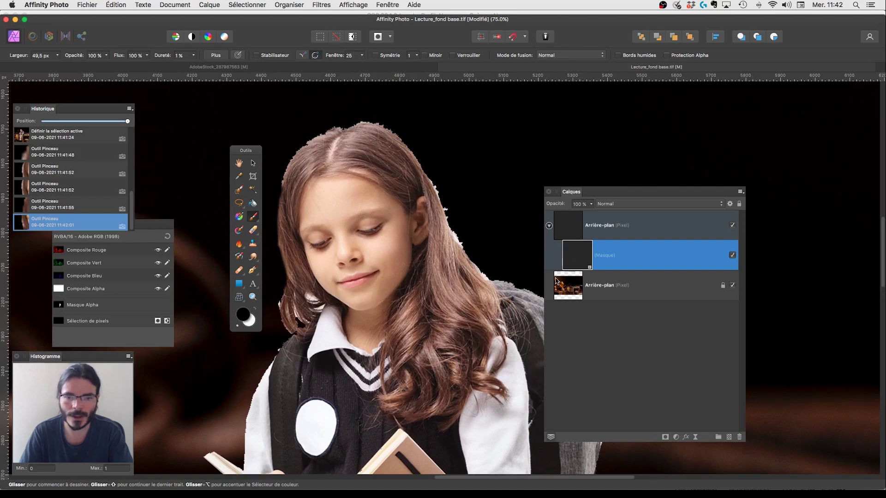
left_click_drag(467, 281, 456, 300)
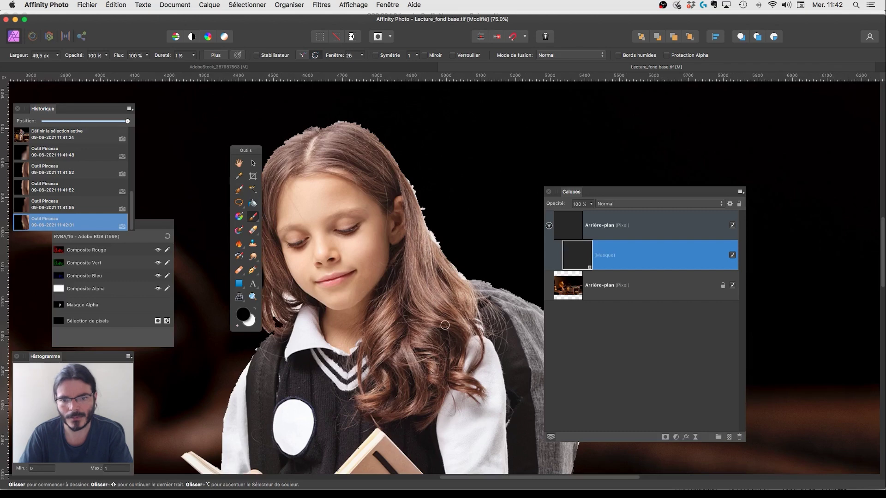
key("super+minus")
key("super+minus")
key("super+minus")
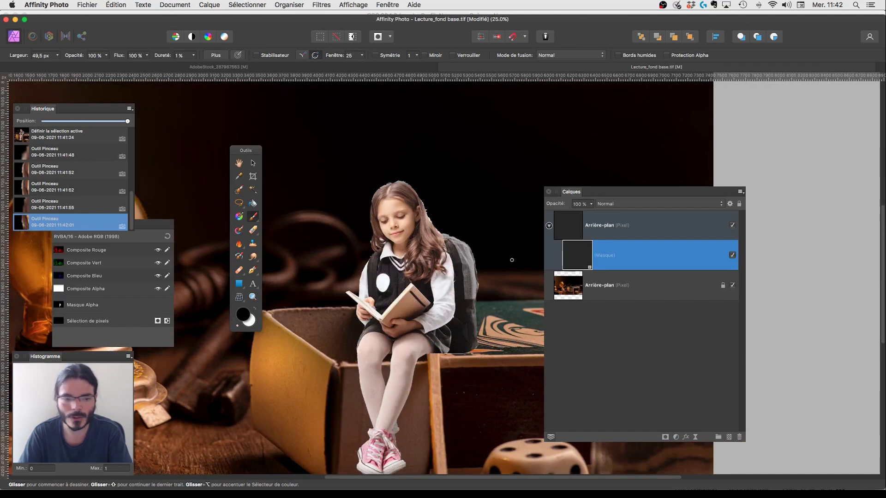
Open the refinement settings for the girl's layer mask and switch the preview to Transparent (Transparent)
right_click(577, 259)
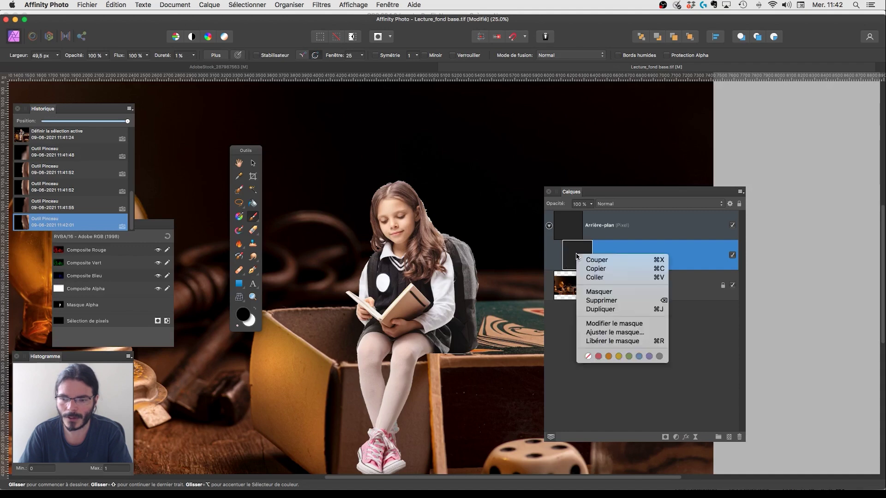
left_click(612, 332)
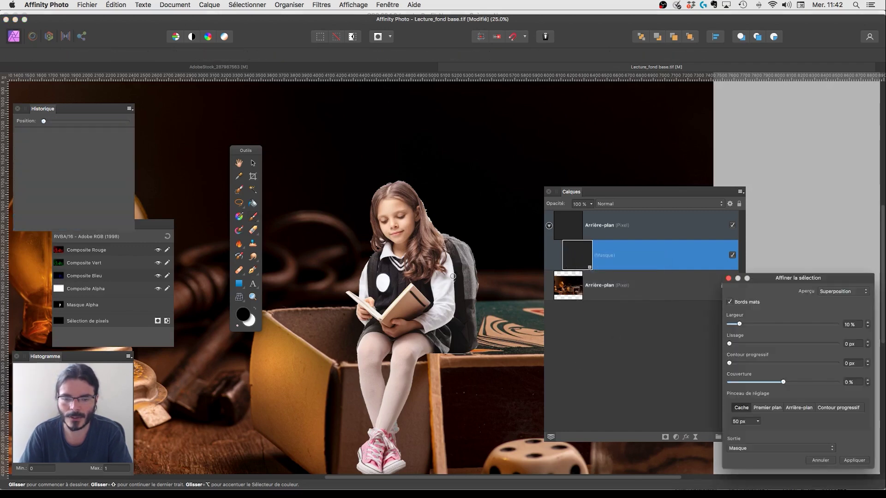
left_click_drag(764, 280, 525, 175)
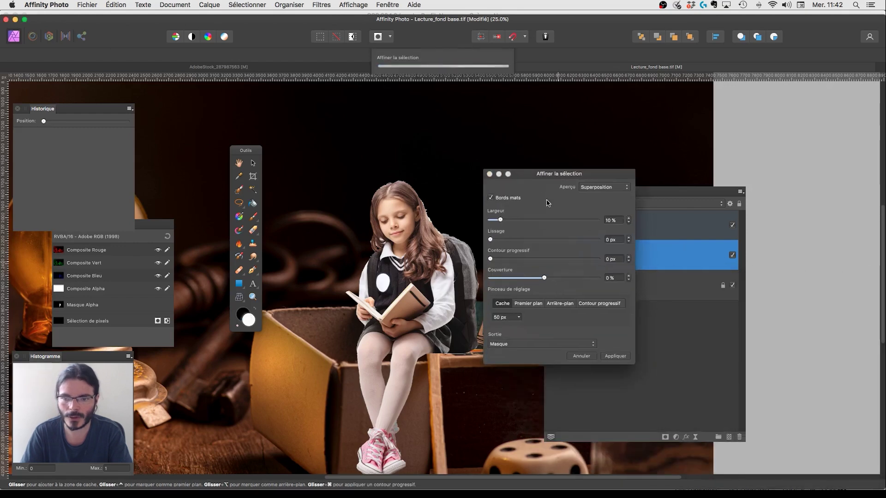
key("super+plus")
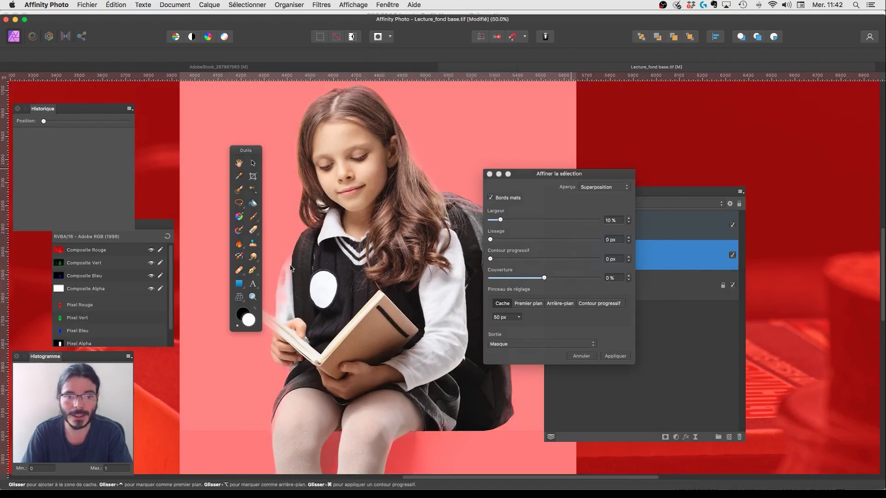
left_click(589, 190)
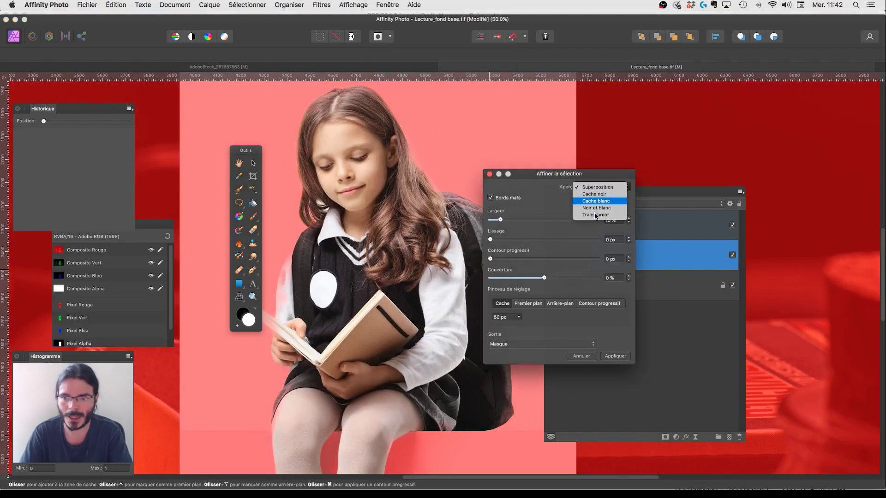
left_click(593, 215)
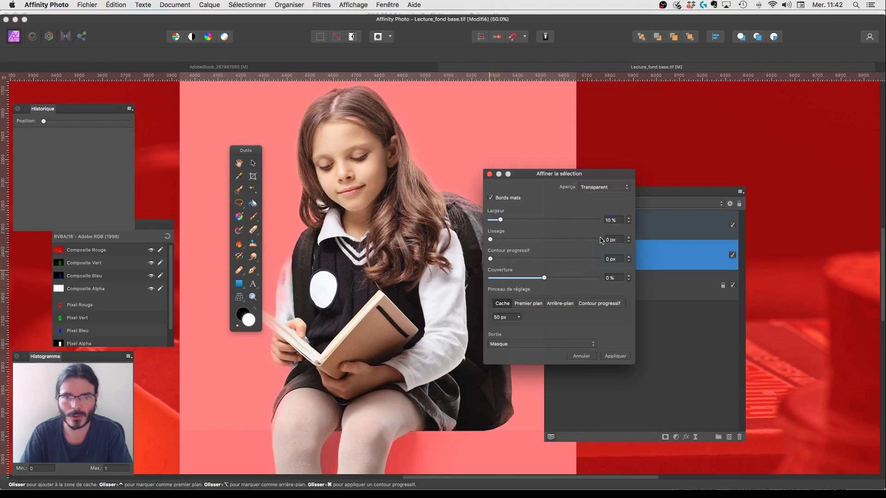
left_click_drag(538, 177, 561, 179)
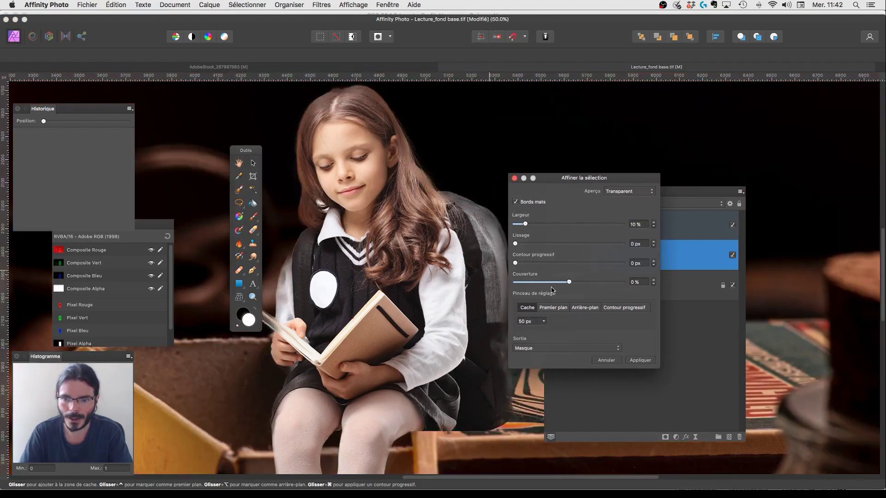
Refine the mask with a border width (Largeur) of 6% and a ramp (Couverture) of 15%
left_click_drag(520, 226, 521, 224)
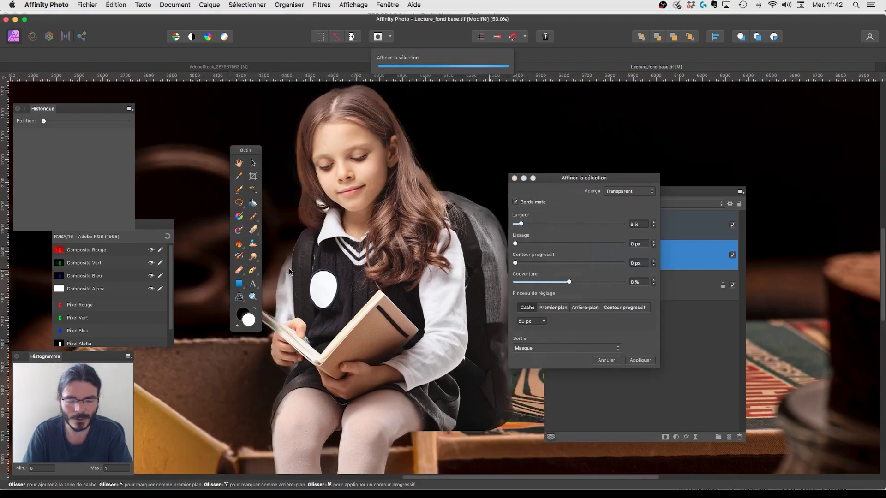
left_click_drag(245, 153, 218, 156)
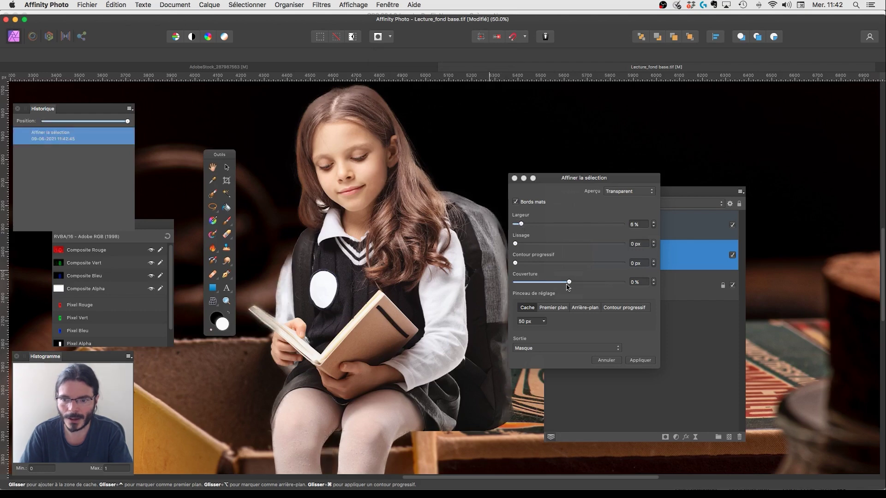
left_click_drag(564, 287, 557, 287)
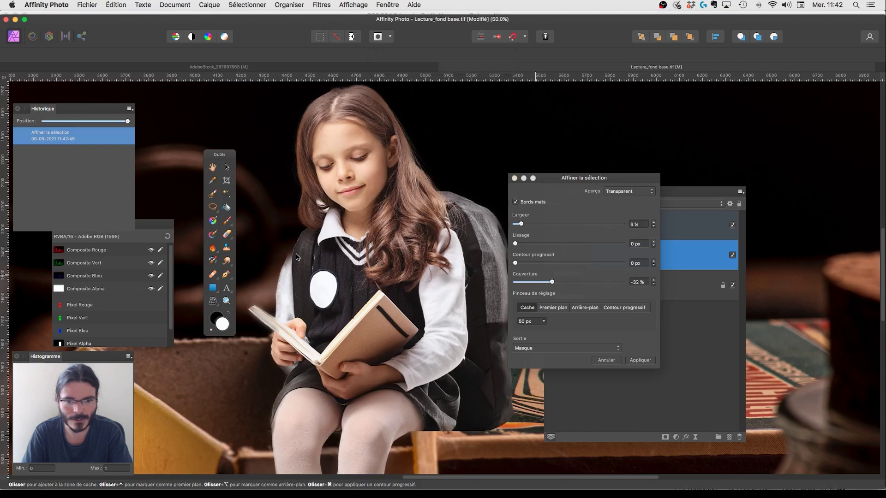
left_click_drag(558, 285, 561, 283)
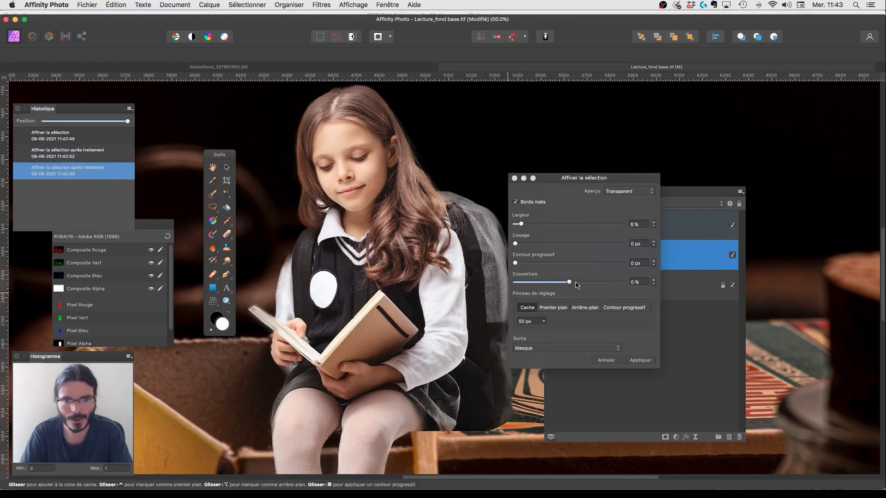
left_click_drag(570, 282, 579, 282)
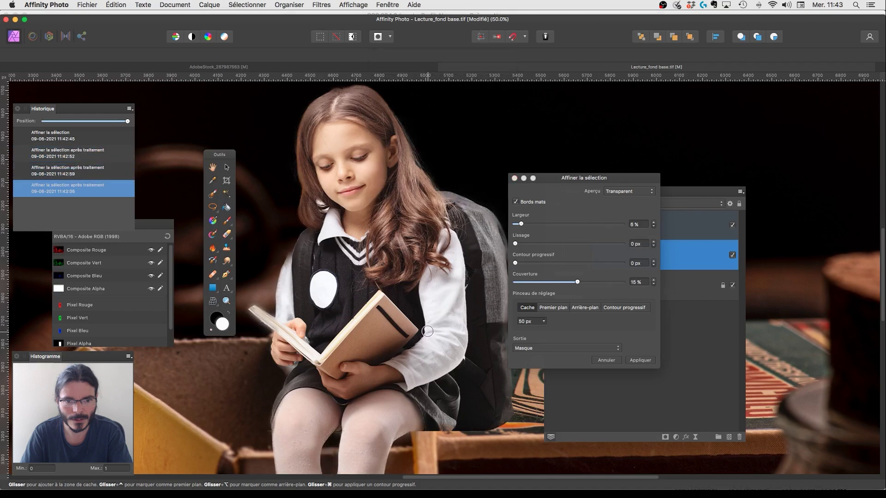
Set the matte (Cache) refinement brush to 34 px and brush the hair edge at the crown and the lamp-side sleeve edge
left_click_drag(422, 225, 418, 286)
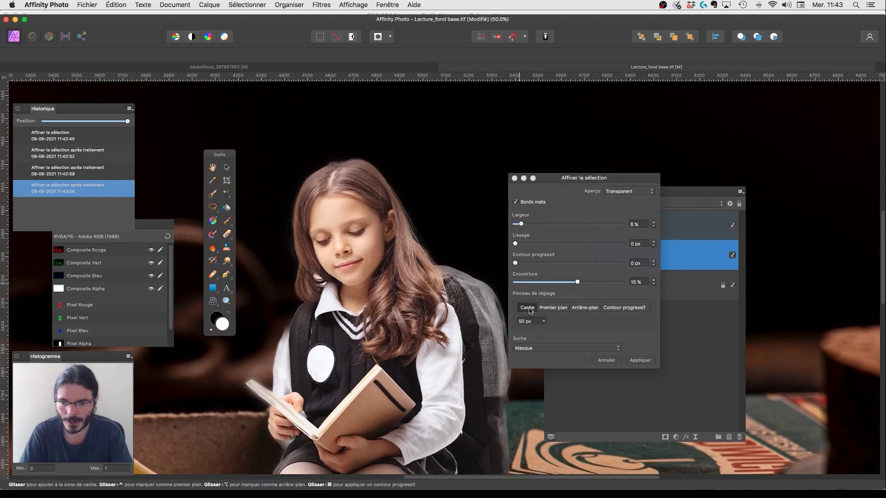
left_click(543, 322)
left_click_drag(538, 331, 532, 331)
left_click(386, 177)
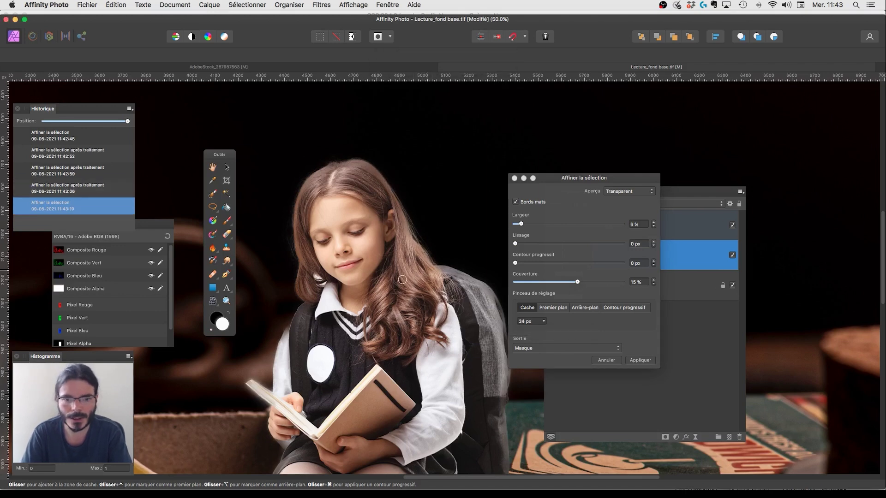
left_click_drag(356, 290, 401, 250)
left_click_drag(328, 292, 345, 261)
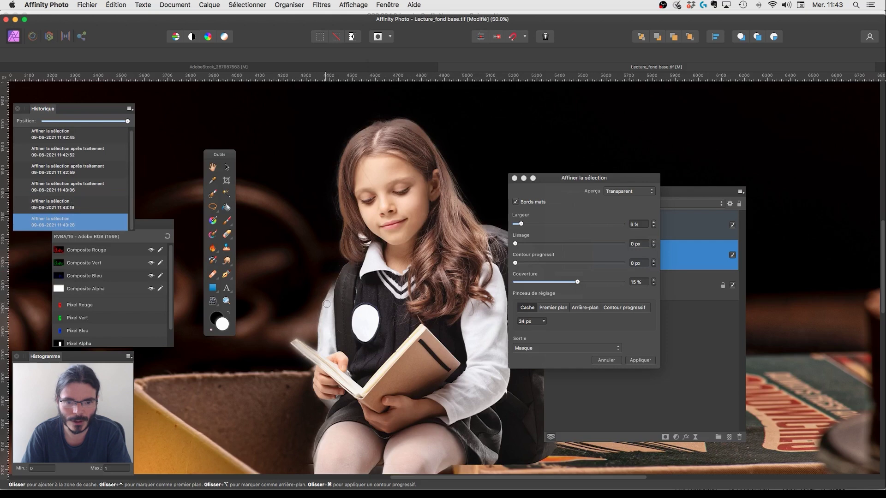
Brush matte refinement along the lamp-side hair, beside the collar, and from the crown down the hair on the backpack side
mouse_move(338, 282)
left_mouse_down()
mouse_move(329, 325)
mouse_move(340, 292)
mouse_move(332, 221)
left_mouse_up()
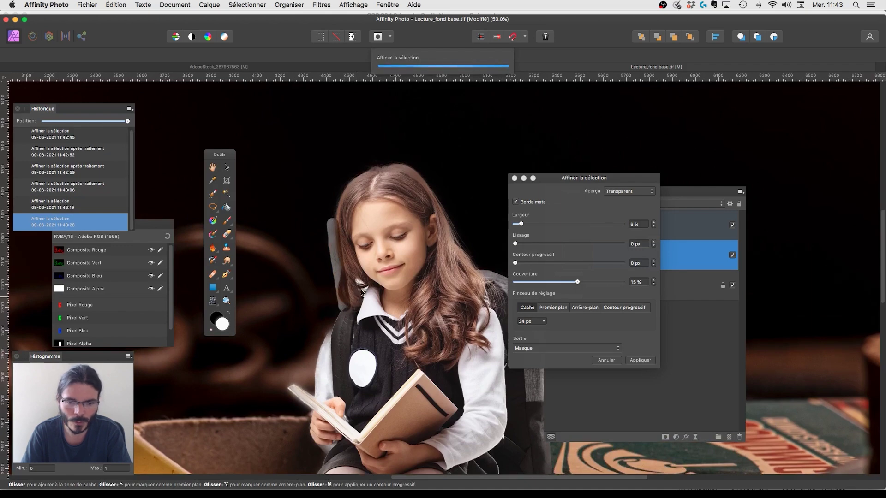
left_click_drag(365, 286, 360, 288)
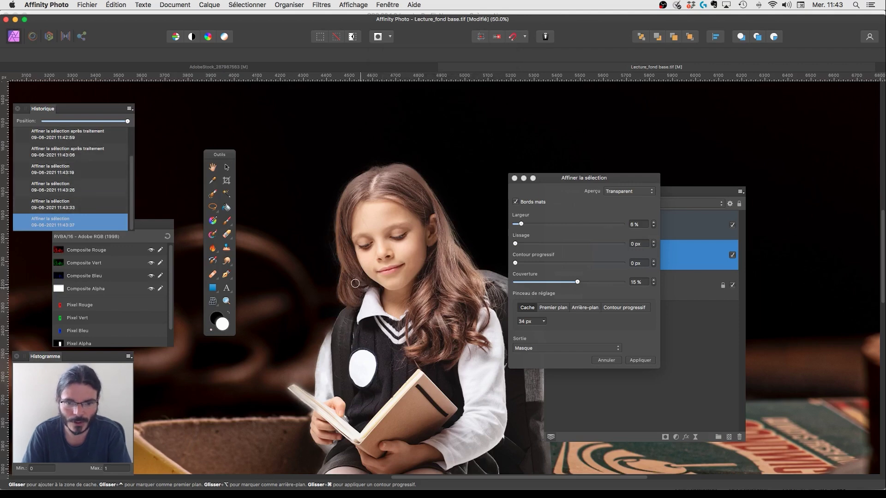
mouse_move(378, 162)
left_mouse_down()
mouse_move(415, 168)
mouse_move(479, 267)
left_mouse_up()
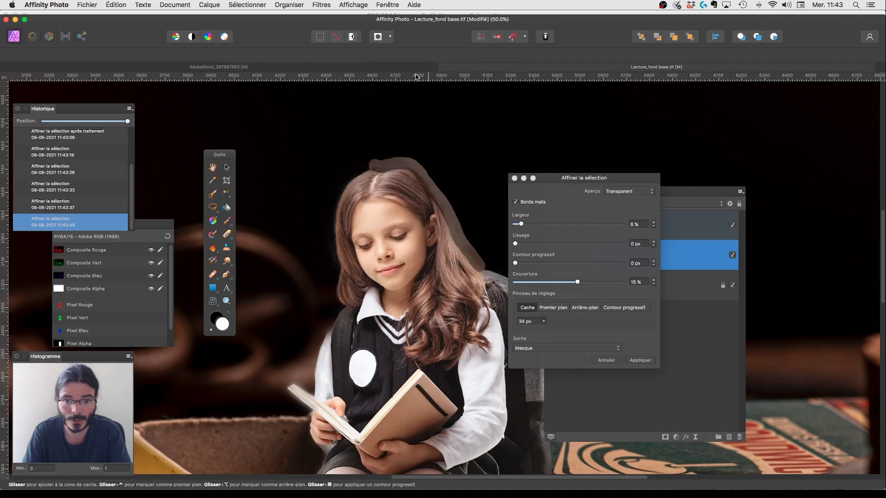
Check the refined girl against the whole composition and apply the refinement with Masque as output
scroll(505, 295, "down", 5)
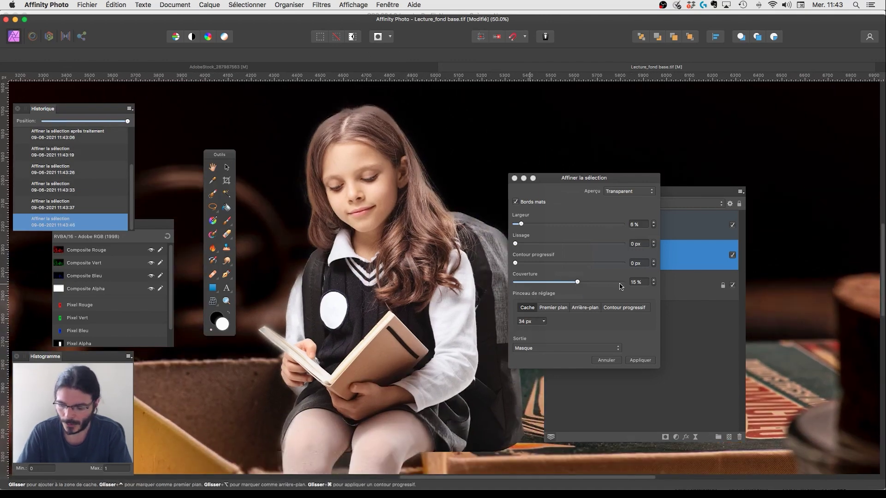
scroll(441, 277, "down", 5)
left_click_drag(448, 318, 419, 300)
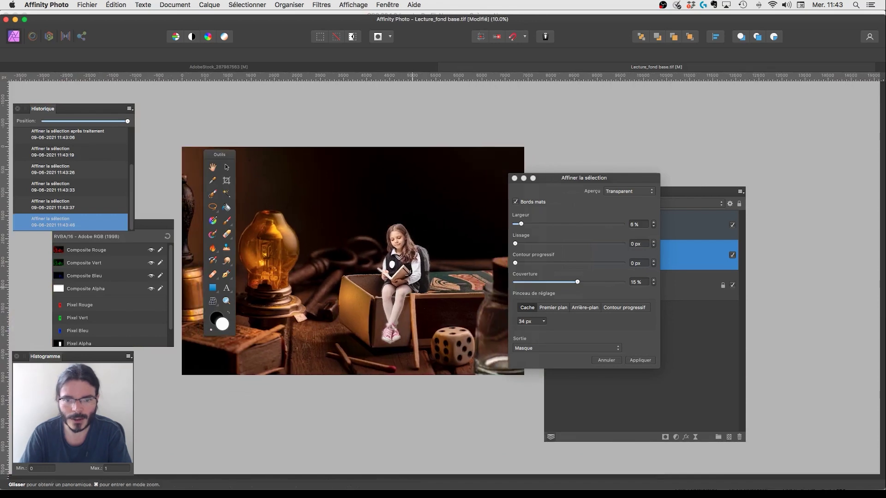
left_click(641, 361)
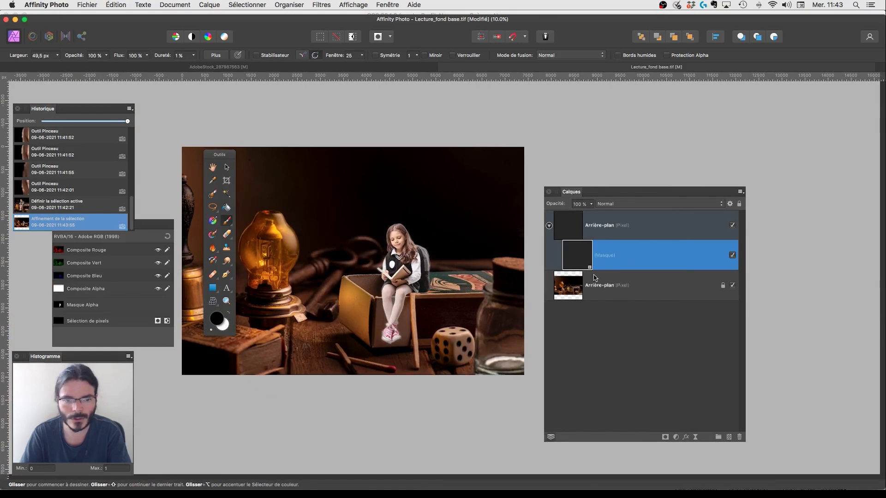
Add a second, white mask to the girl's layer and select it for painting
scroll(464, 285, "left", 3)
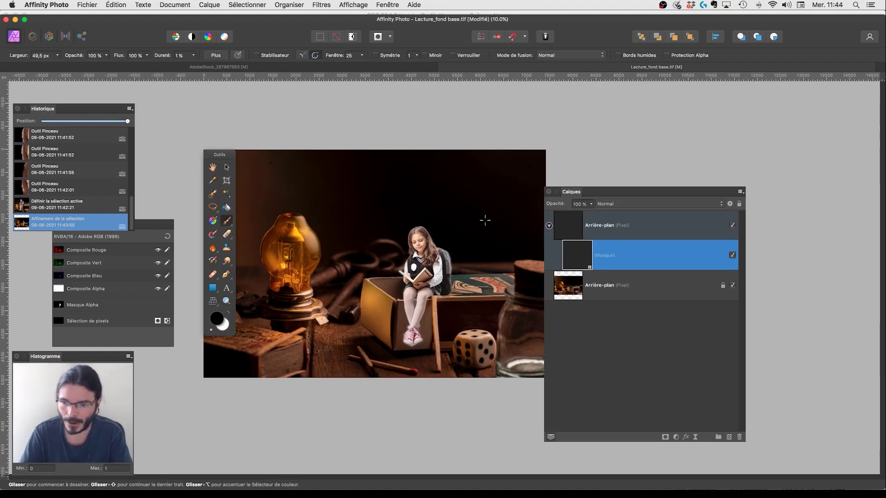
left_click_drag(609, 194, 607, 176)
left_click(576, 217, "super")
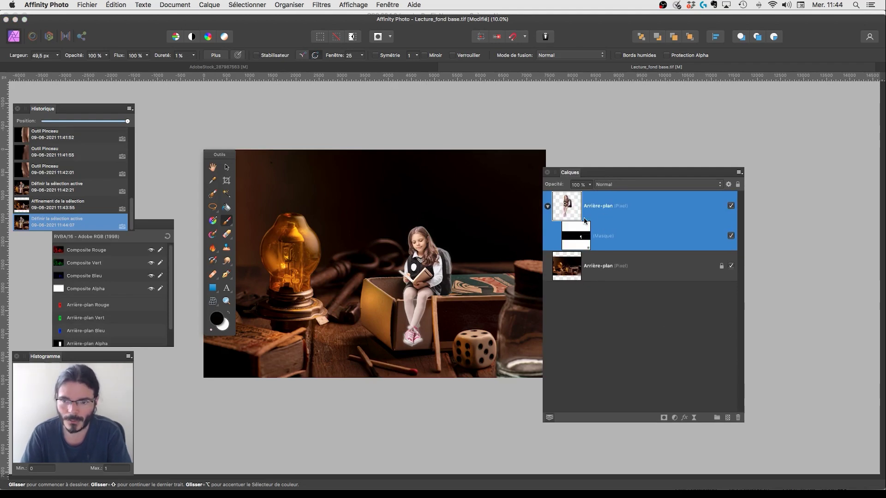
key("super+plus")
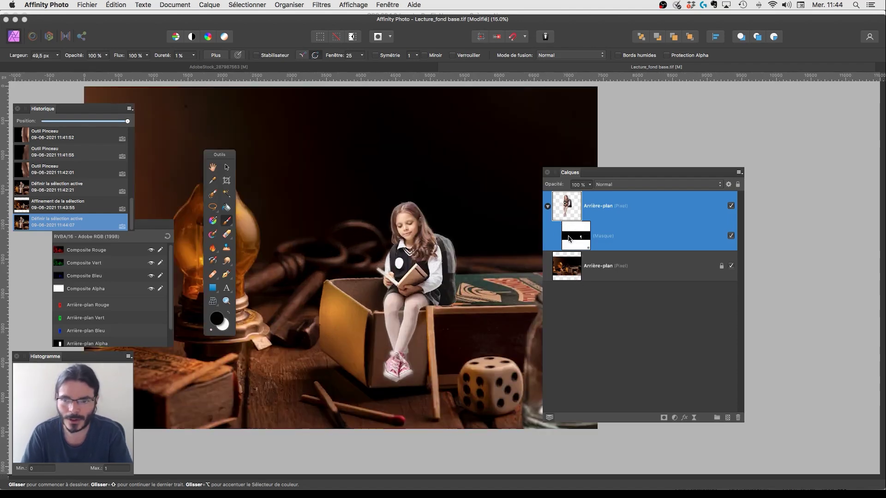
scroll(491, 281, "down", 1)
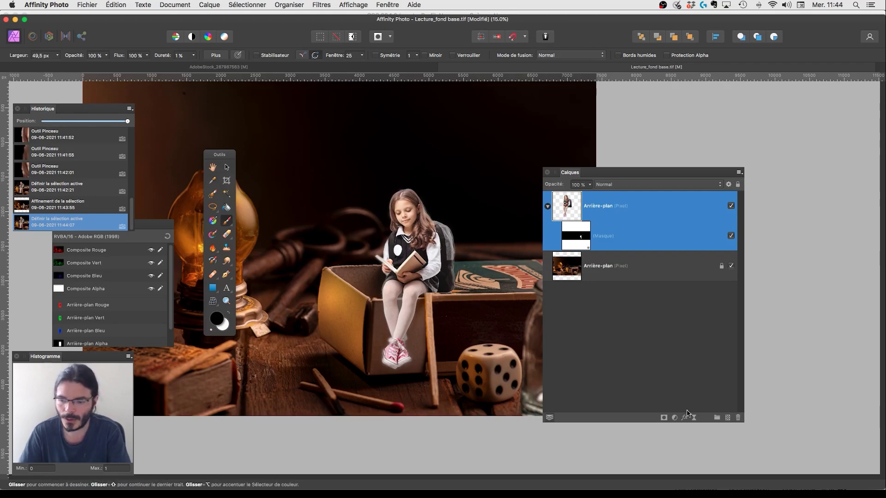
left_click(663, 418)
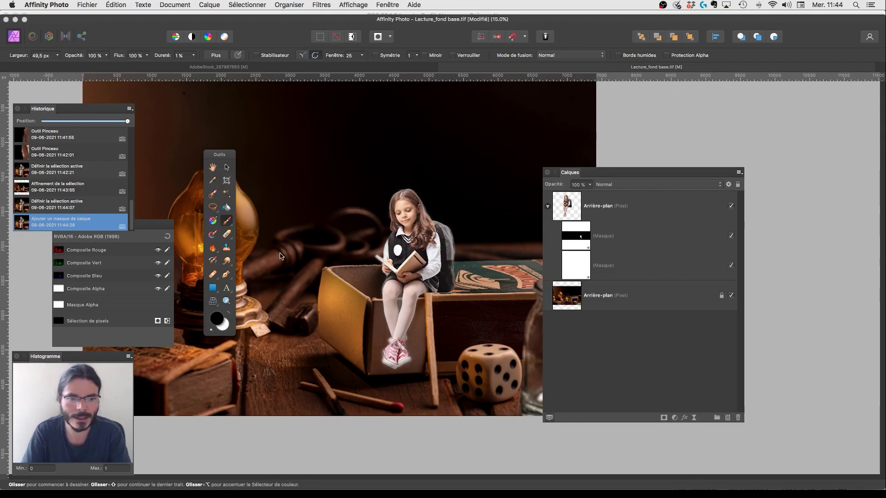
left_click(583, 269)
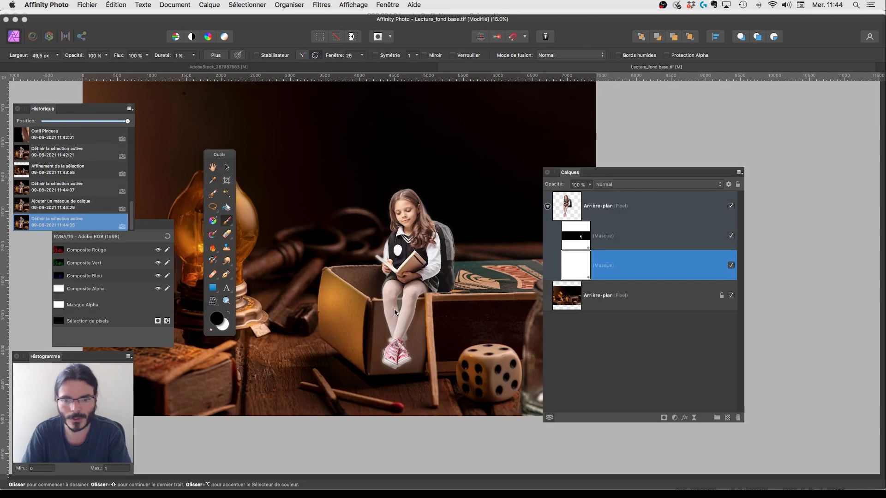
Paint black on the new mask with a 669.5 px, 0% hardness brush to hide the girl's lower legs and shoes
left_click(375, 323)
mouse_move(375, 323)
left_mouse_down()
mouse_move(417, 323)
mouse_move(388, 328)
left_mouse_up()
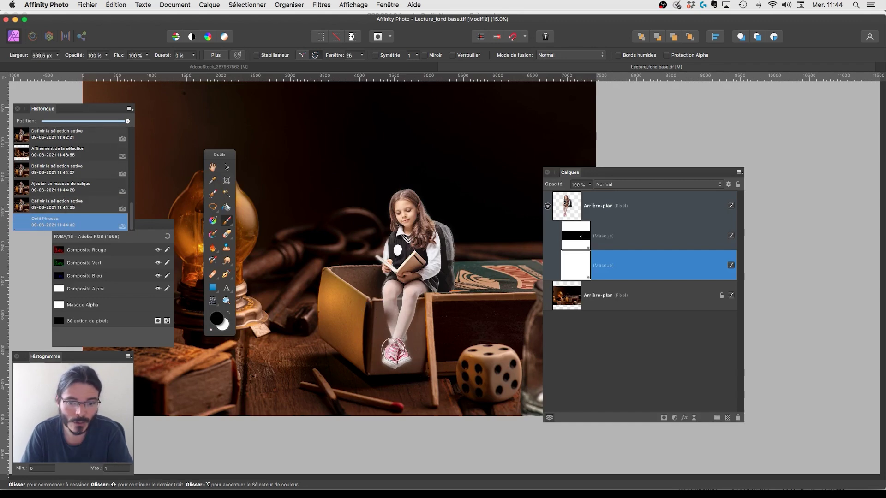
mouse_move(396, 357)
left_mouse_down()
mouse_move(394, 330)
mouse_move(405, 314)
left_mouse_up()
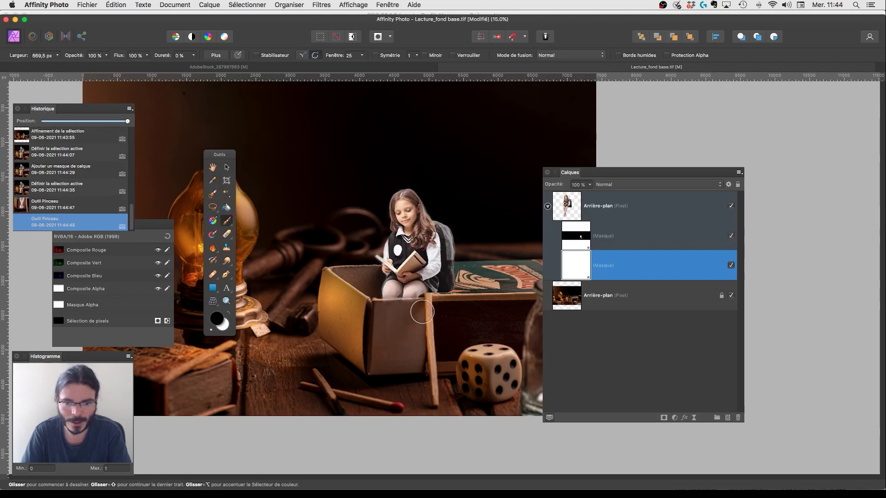
Reduce the brush to 55.1 px and paint black along the matchbox rim to hide the leg remnants below the knees
key("super+plus")
key("super+plus")
key("space")
left_click_drag(438, 381, 517, 313)
mouse_move(427, 303)
left_mouse_down()
mouse_move(380, 303)
mouse_move(435, 296)
left_mouse_up()
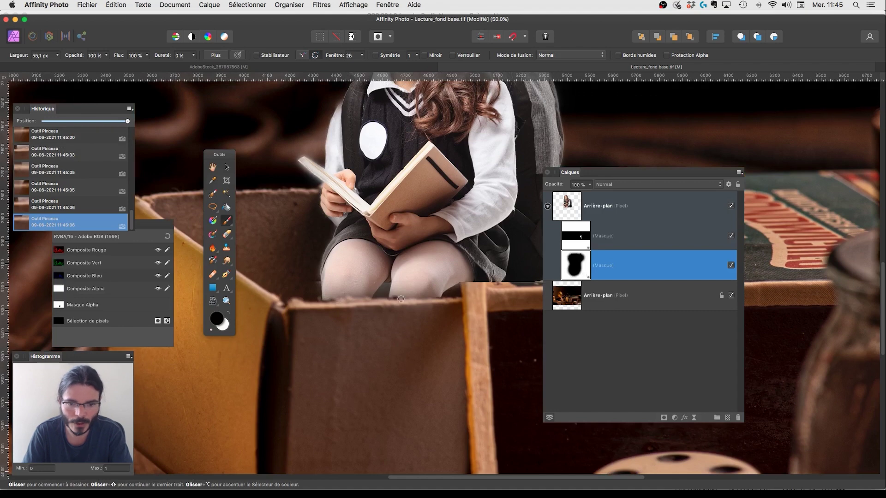
Switch to white and restore both knees on the mask above the box rim, enlarging the brush to 121.1 px
left_click(228, 314)
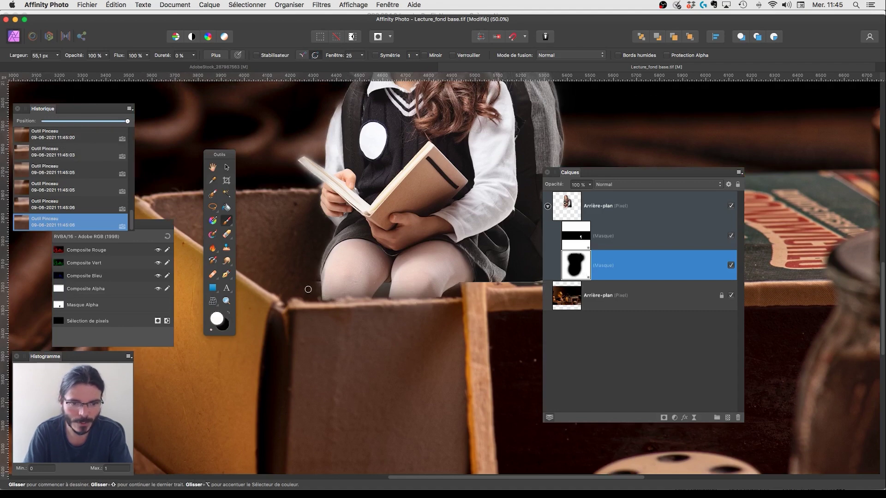
left_click_drag(325, 297, 326, 297)
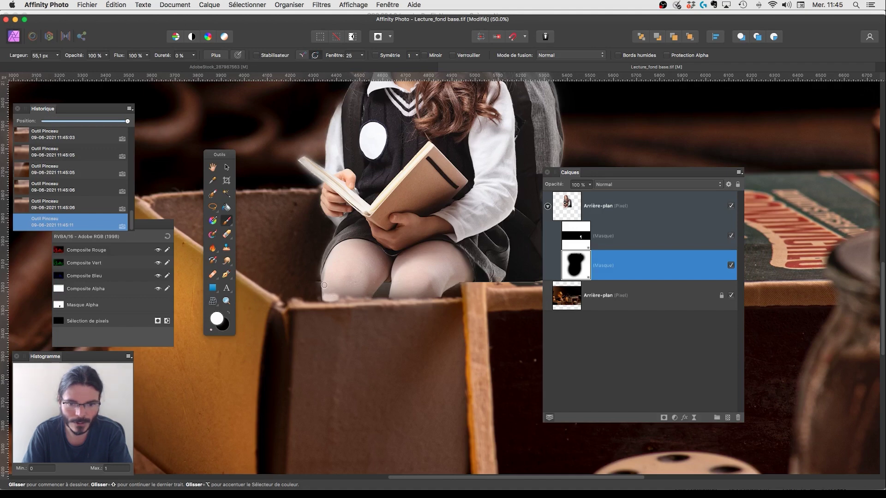
left_click(394, 292, "shift")
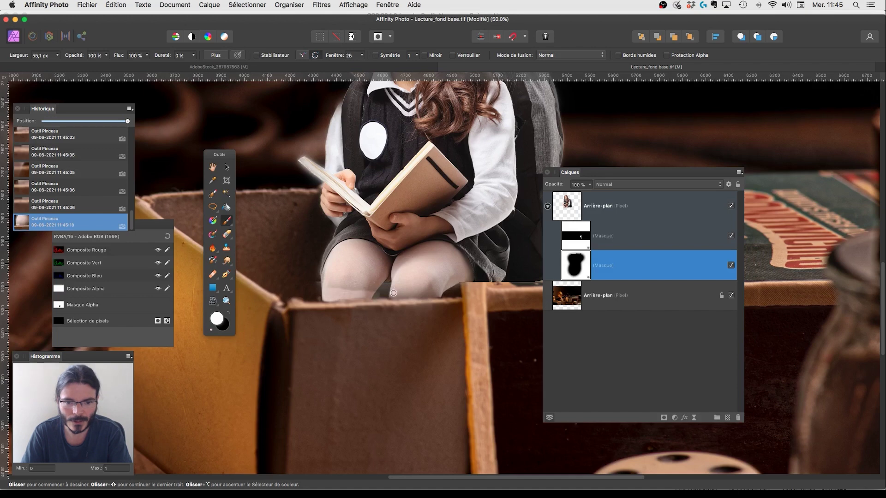
mouse_move(348, 285)
left_mouse_down()
mouse_move(369, 286)
mouse_move(360, 286)
left_mouse_up()
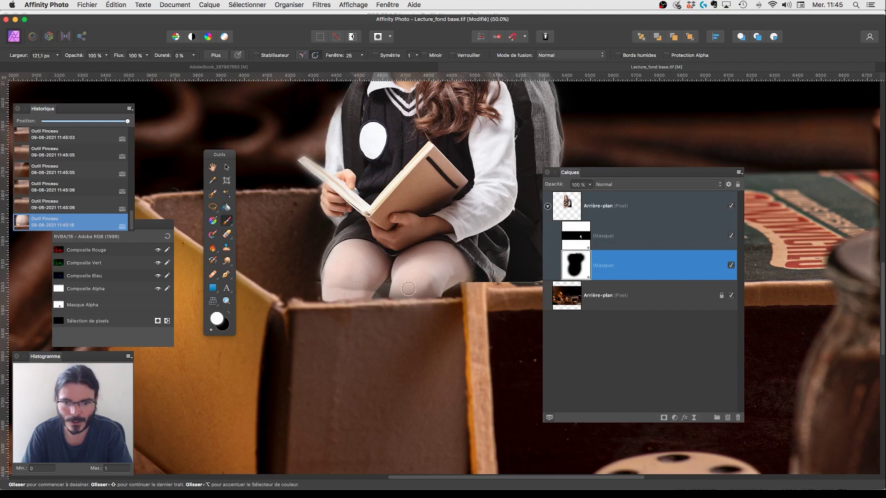
left_click_drag(384, 289, 443, 286)
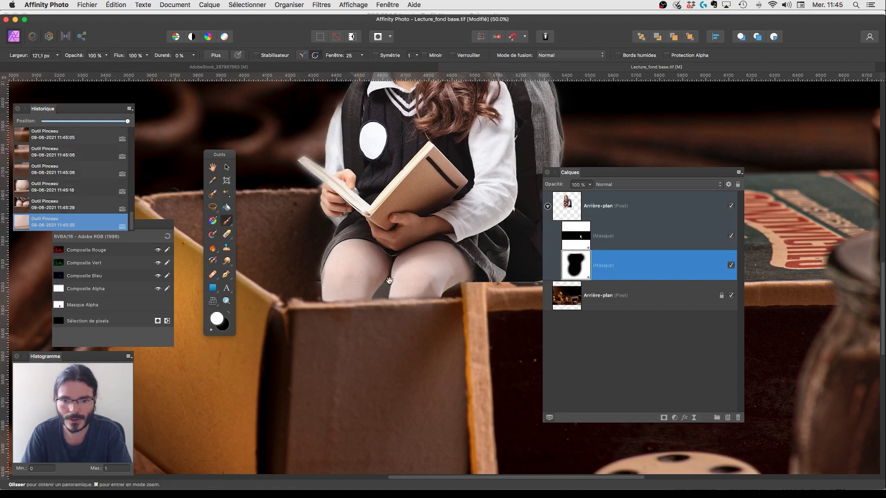
Check how the girl fits into the whole still life, moving the floating tools palette out of the way
scroll(389, 267, "up", 3)
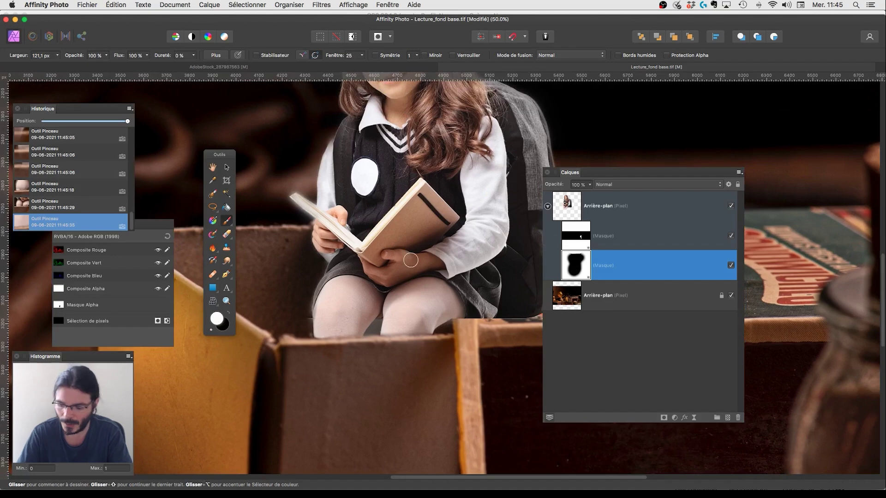
key("super+0")
scroll(410, 259, "right", 3)
scroll(406, 267, "up", 1)
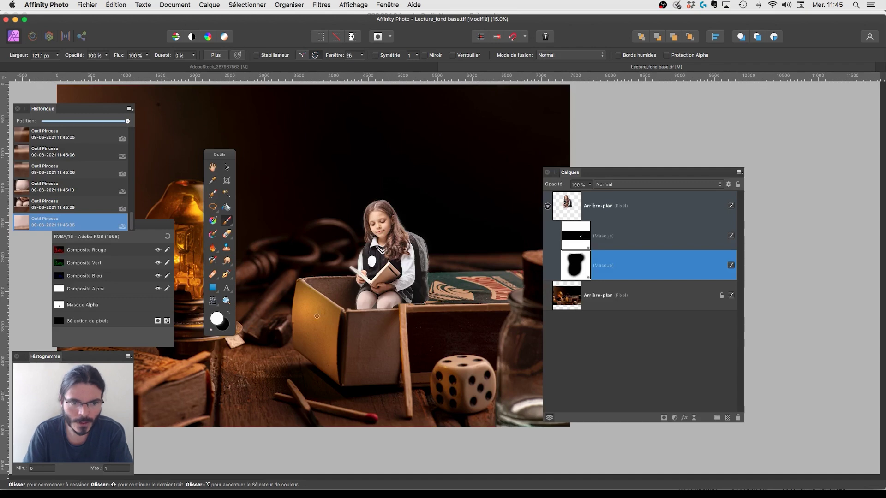
scroll(257, 224, "left", 5)
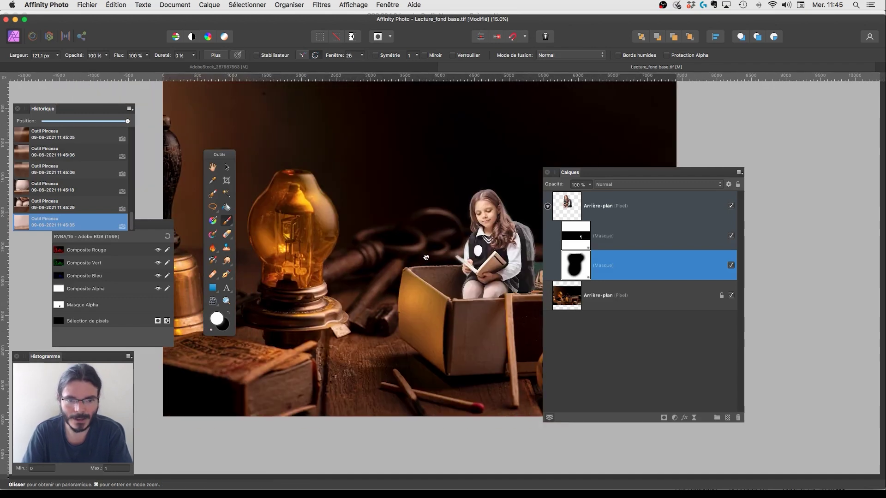
left_click_drag(208, 155, 183, 158)
scroll(272, 221, "right", 5)
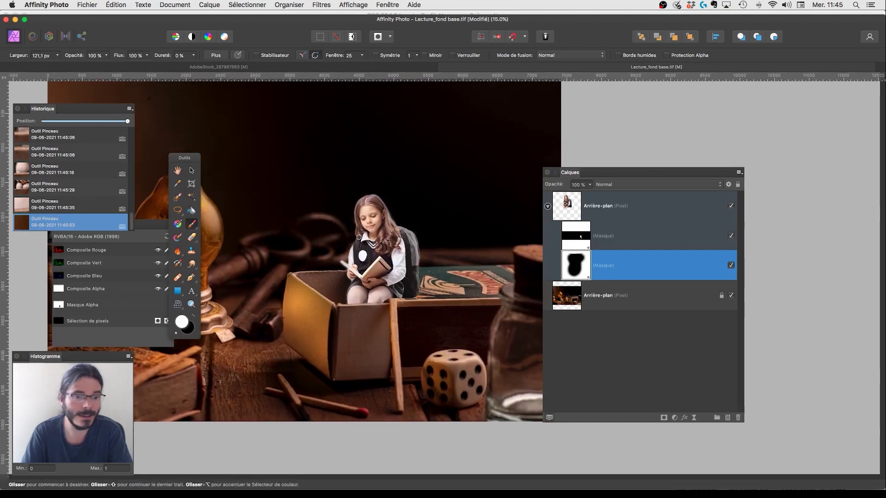
scroll(395, 290, "down", 1)
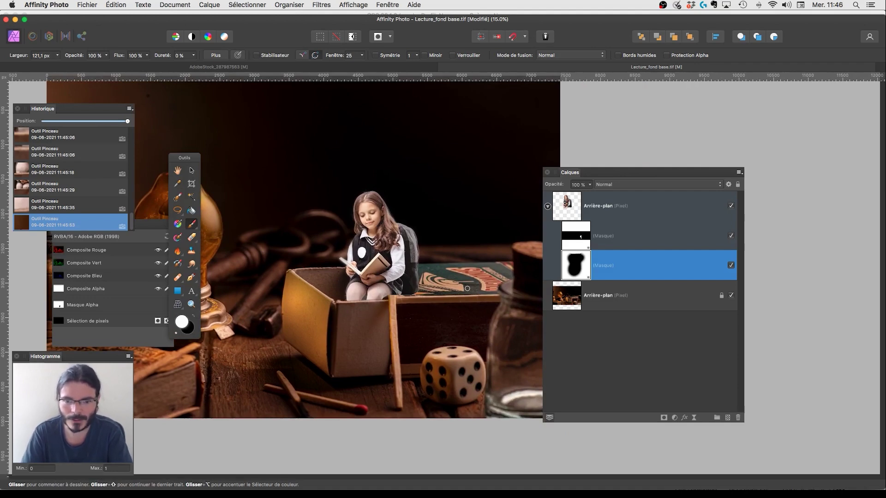
scroll(448, 280, "up", 2)
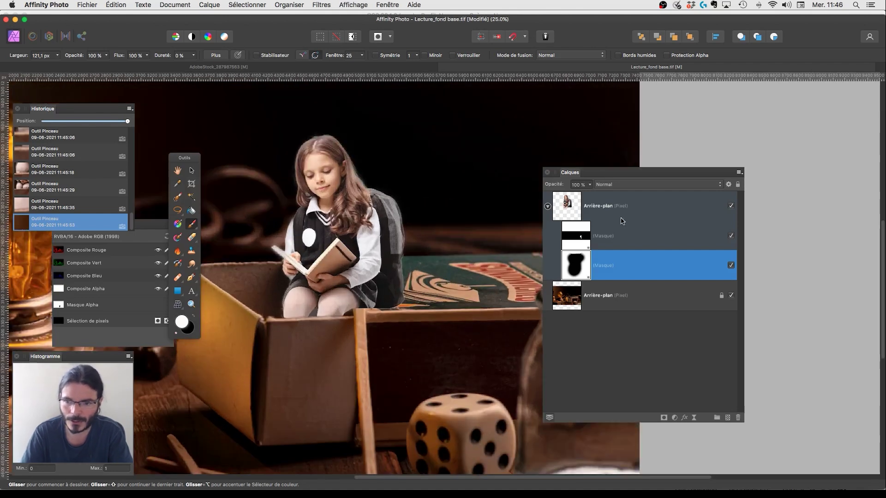
Select the girl's layer and lower its opacity to 39% to reveal the match behind her
left_click(590, 200)
left_click(590, 188)
left_click_drag(590, 196, 545, 196)
key("super+1")
left_click(512, 271)
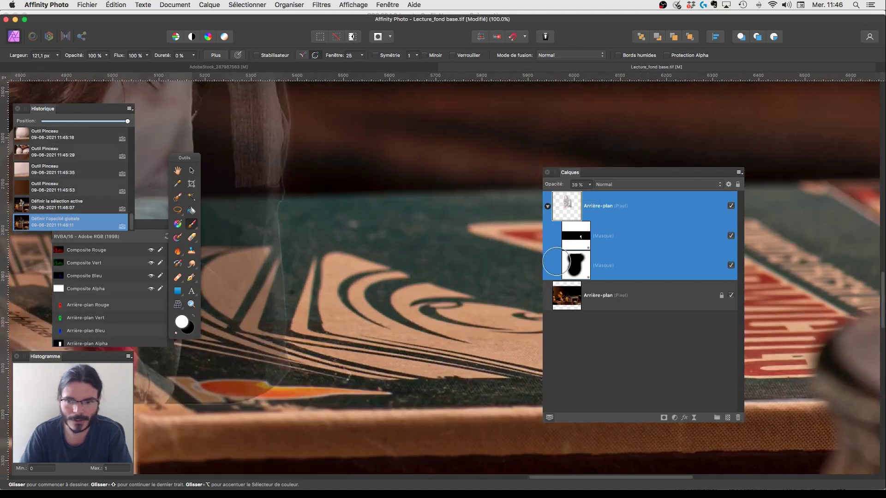
Paint black on the girl's lower mask over the match head and upper stick, enlarging the brush from 28.1 to 85.3 px
key("space")
left_click_drag(296, 298, 530, 283)
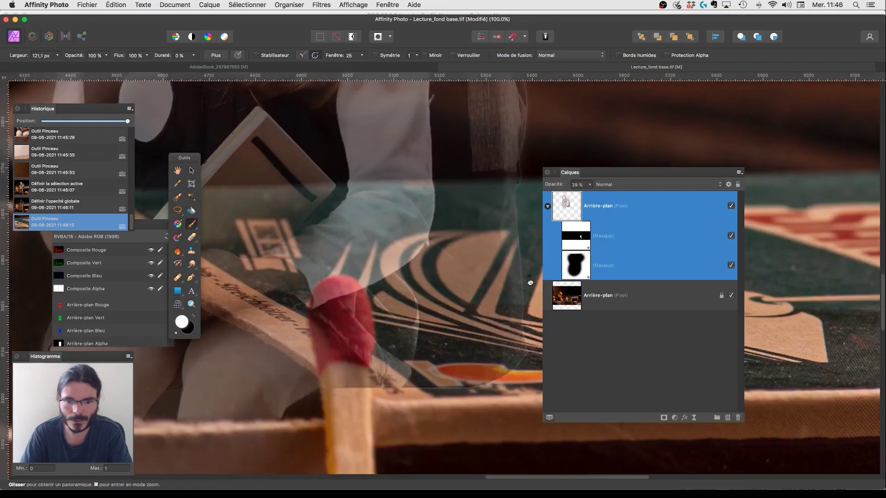
left_click(579, 270)
scroll(414, 310, "down", 3)
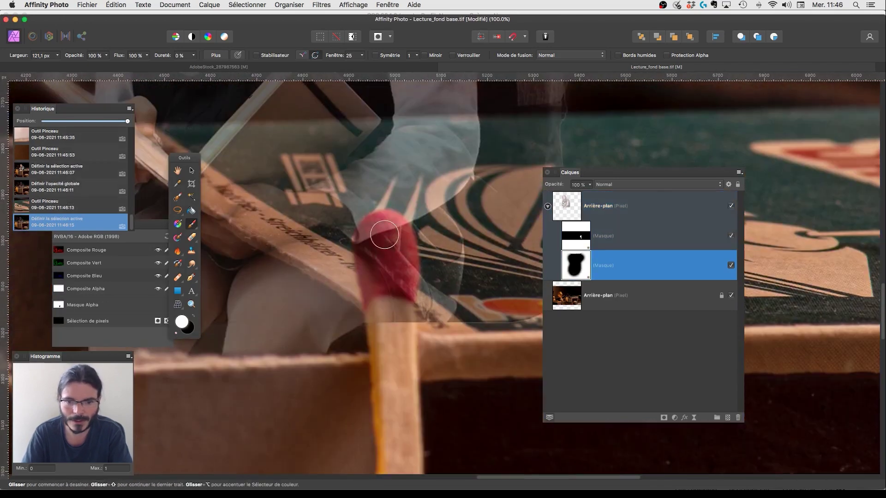
mouse_move(377, 233)
left_mouse_down()
mouse_move(385, 251)
mouse_move(363, 245)
left_mouse_up()
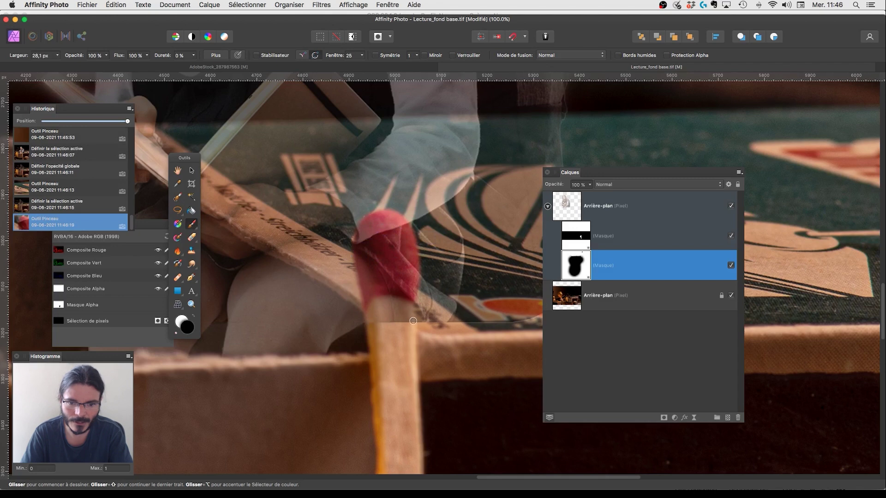
left_click_drag(411, 320, 412, 312)
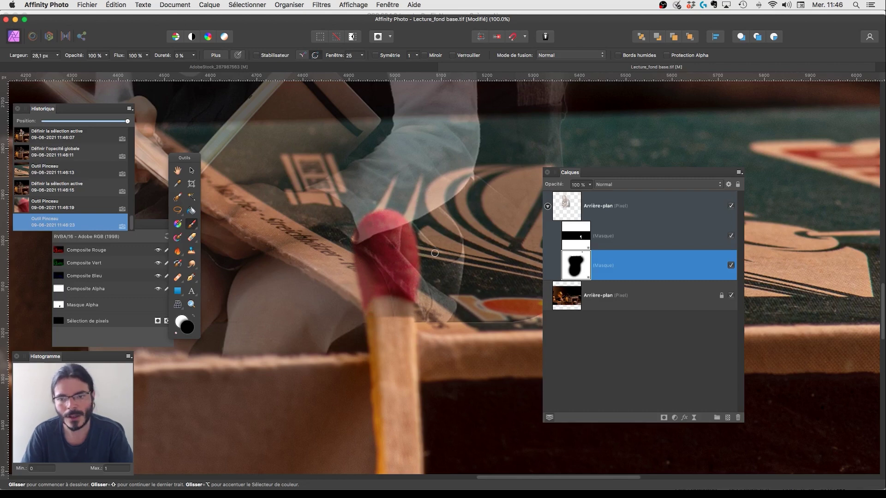
left_click(391, 306)
left_click_drag(389, 306, 399, 306)
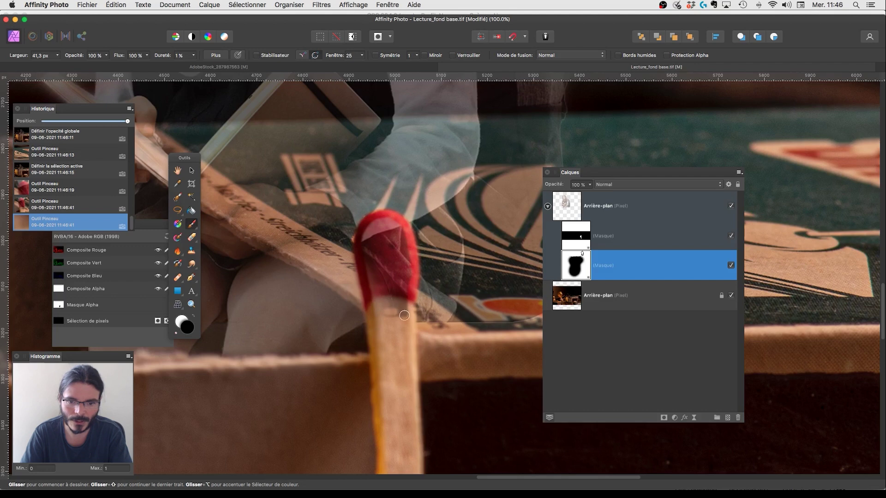
left_click_drag(400, 274, 401, 243)
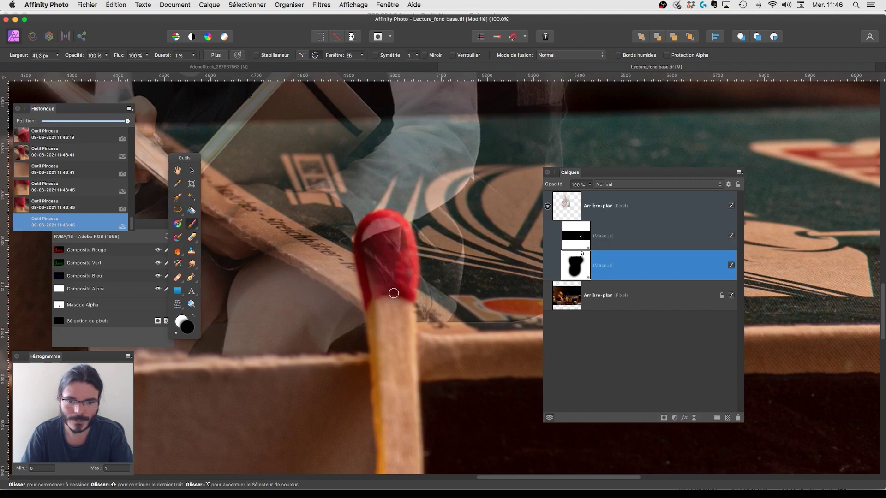
left_click_drag(392, 290, 400, 276)
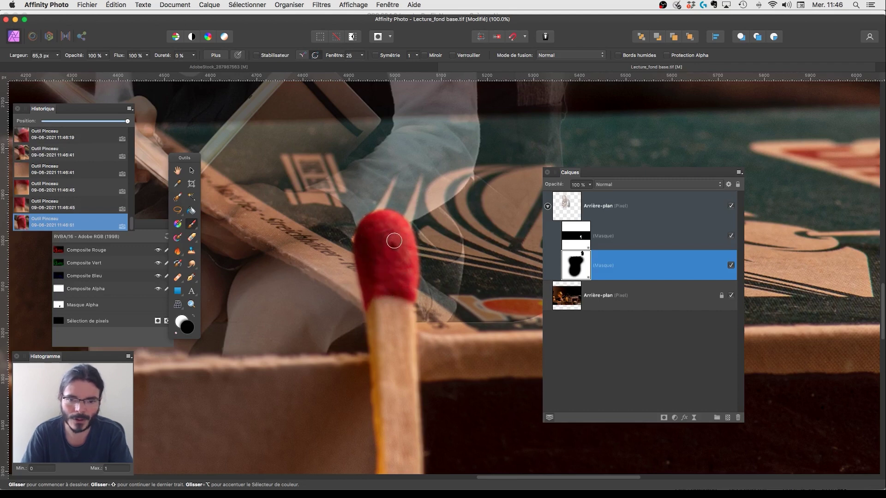
left_click_drag(378, 291, 396, 245)
Select the girl's layer and restore its opacity to 100%
key("super+minus")
scroll(401, 246, "down", 2)
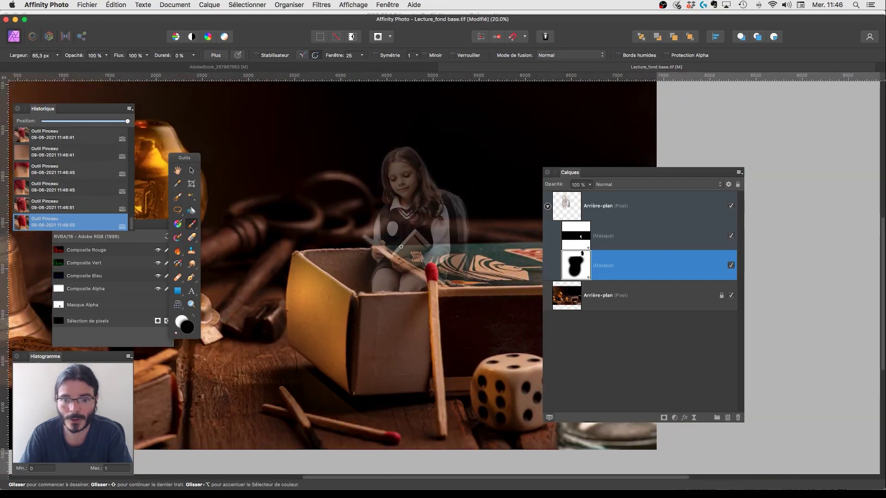
left_click(659, 209)
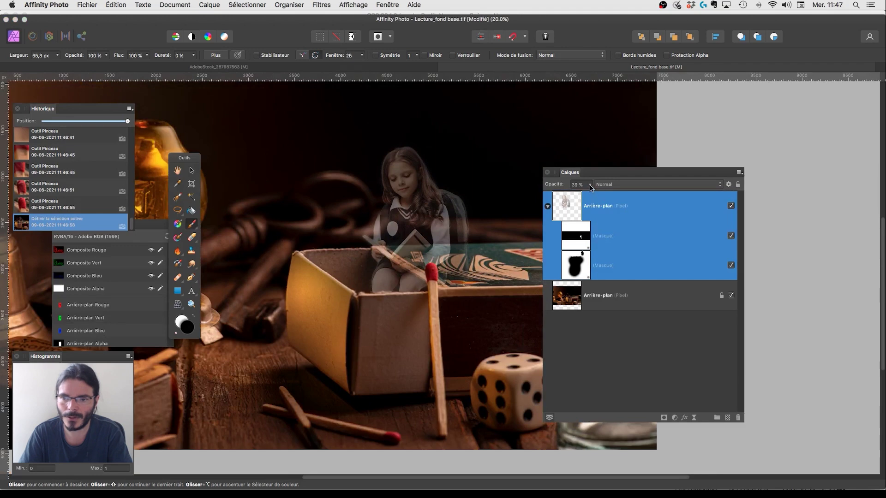
left_click(590, 187)
left_click_drag(590, 194, 671, 200)
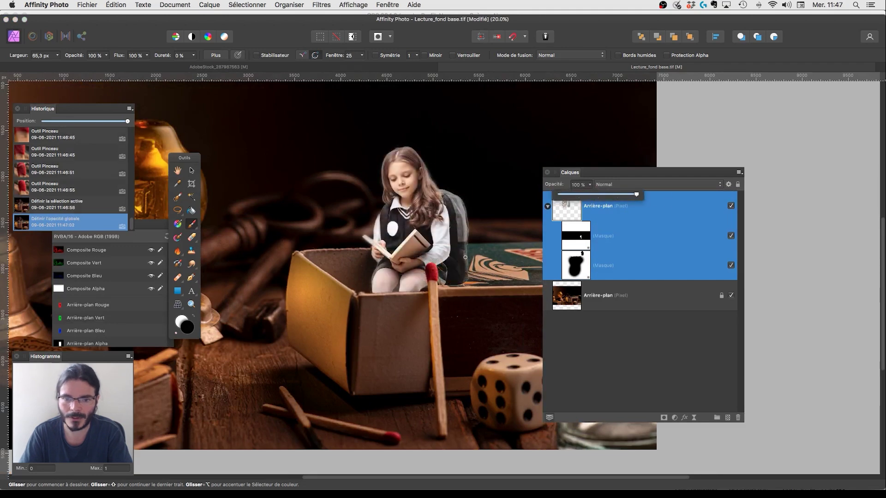
Rename the girl's layer as personnage
left_click(599, 209)
double_click(599, 207)
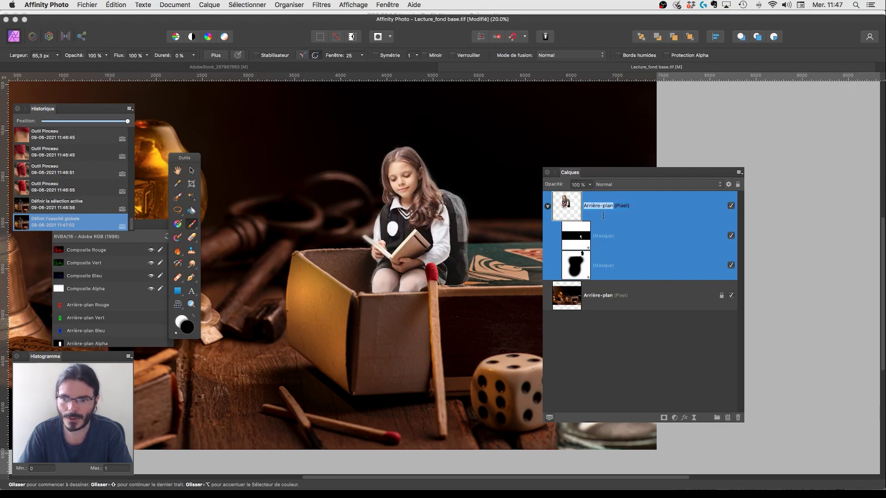
double_click(615, 228)
double_click(605, 207)
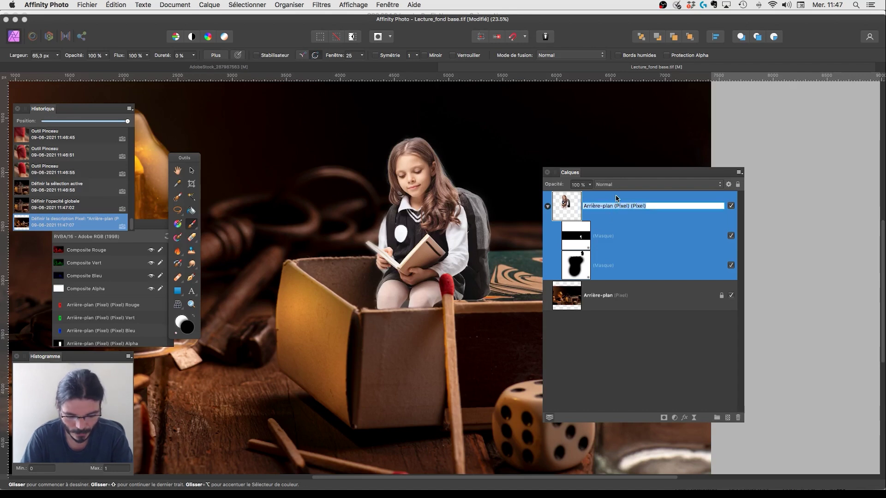
type("perssona")
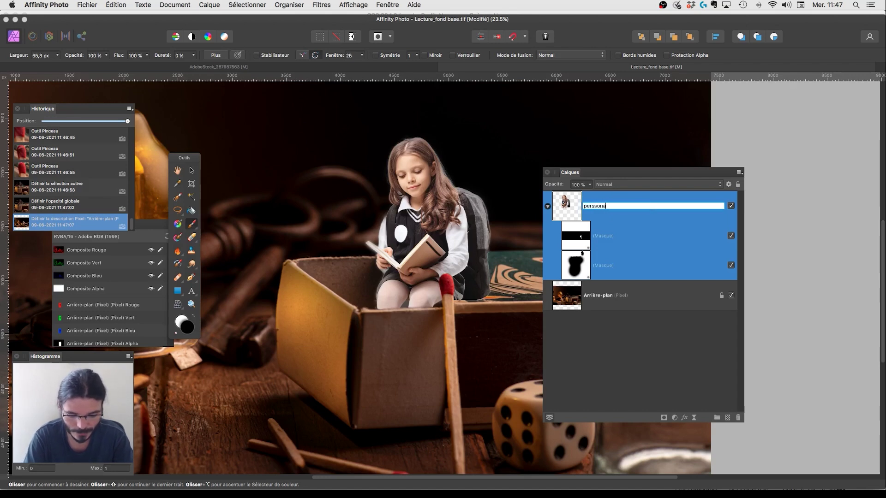
type("ge")
key("Return")
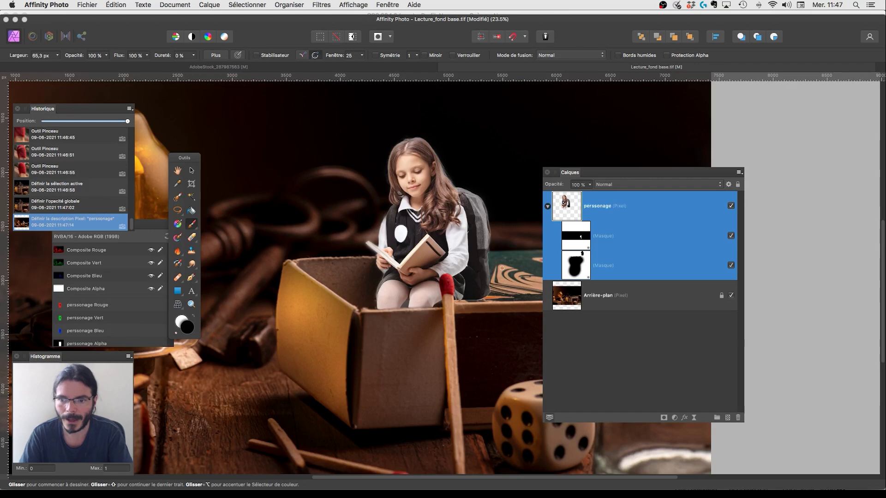
double_click(599, 211)
left_click(595, 206)
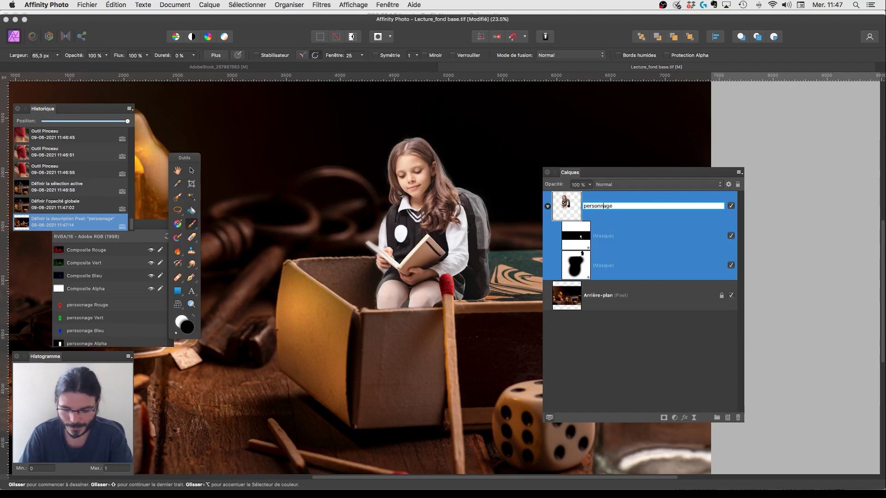
key("Return")
Add an empty pixel layer directly above the Arrière-plan layer
left_click_drag(485, 244, 438, 157)
left_click_drag(434, 249, 420, 408)
left_click_drag(423, 363, 424, 267)
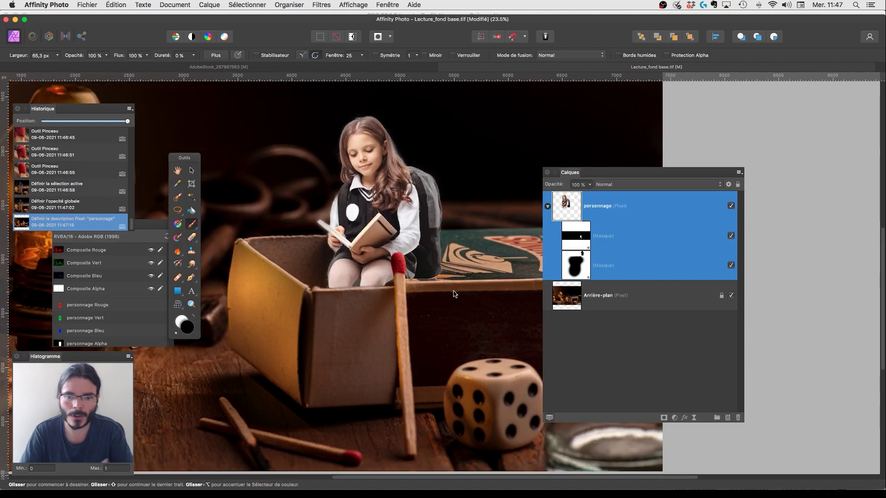
left_click(646, 298)
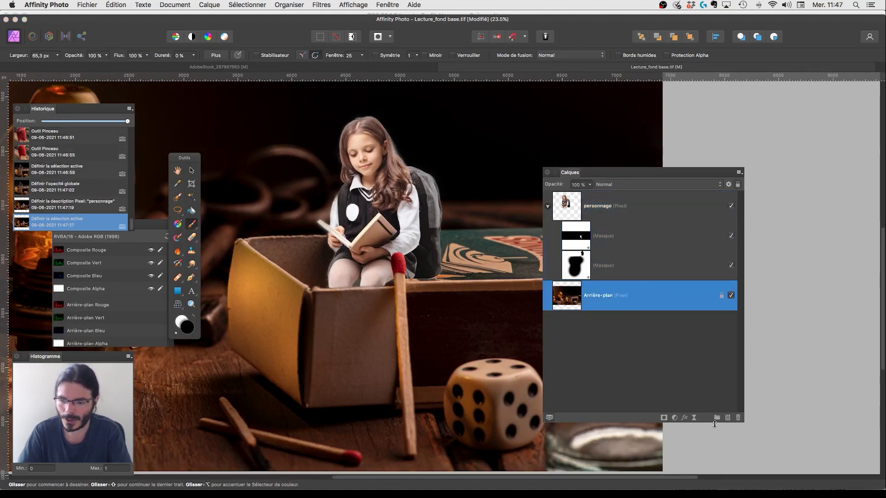
left_click(728, 418)
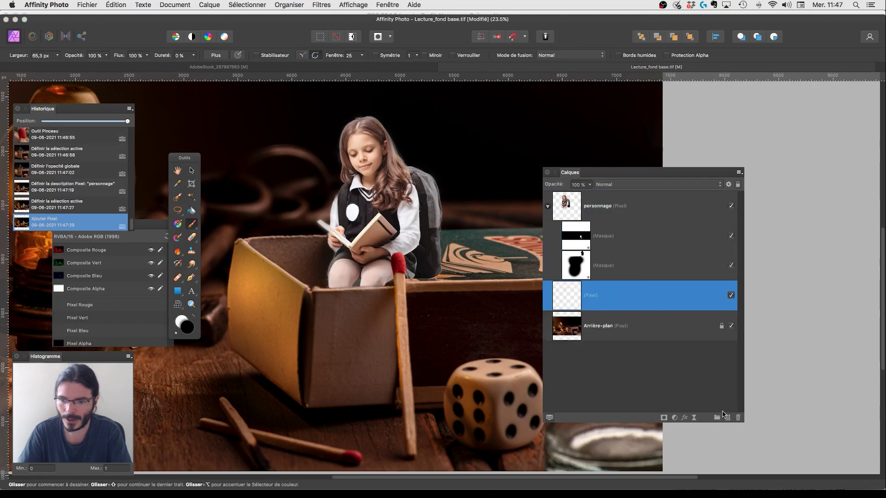
Paint a soft black shadow on the matchbox lid around the backpack with a 559 px brush at 32% opacity
mouse_move(402, 283)
left_mouse_down()
mouse_move(425, 280)
mouse_move(420, 269)
left_mouse_up()
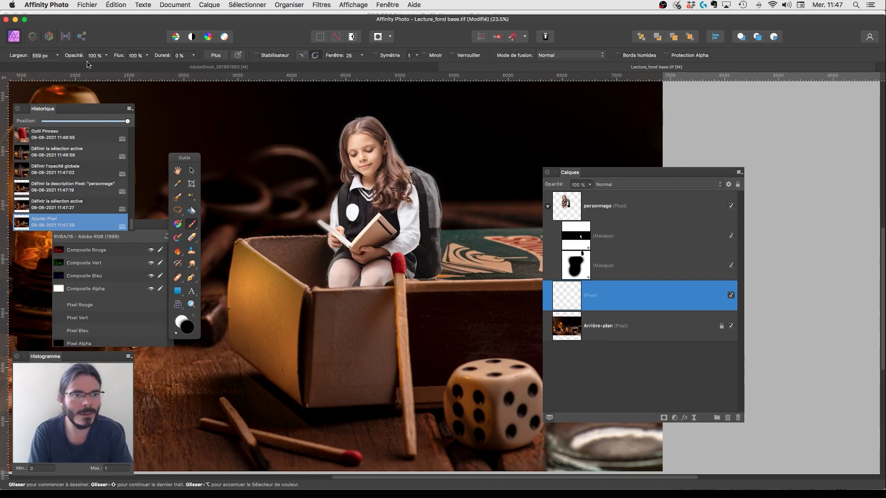
left_click_drag(108, 56, 100, 66)
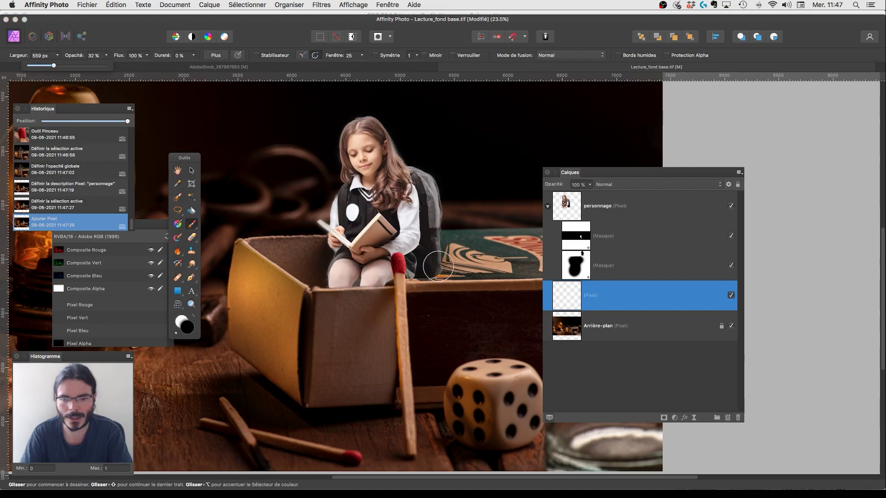
mouse_move(414, 269)
left_mouse_down()
mouse_move(478, 262)
mouse_move(476, 279)
mouse_move(505, 331)
mouse_move(472, 279)
mouse_move(448, 260)
mouse_move(435, 269)
mouse_move(466, 267)
mouse_move(419, 270)
mouse_move(489, 270)
left_mouse_up()
mouse_move(512, 300)
left_mouse_down()
mouse_move(503, 270)
mouse_move(459, 268)
mouse_move(518, 269)
mouse_move(471, 274)
mouse_move(458, 270)
mouse_move(513, 268)
mouse_move(458, 258)
mouse_move(479, 265)
mouse_move(455, 267)
left_mouse_up()
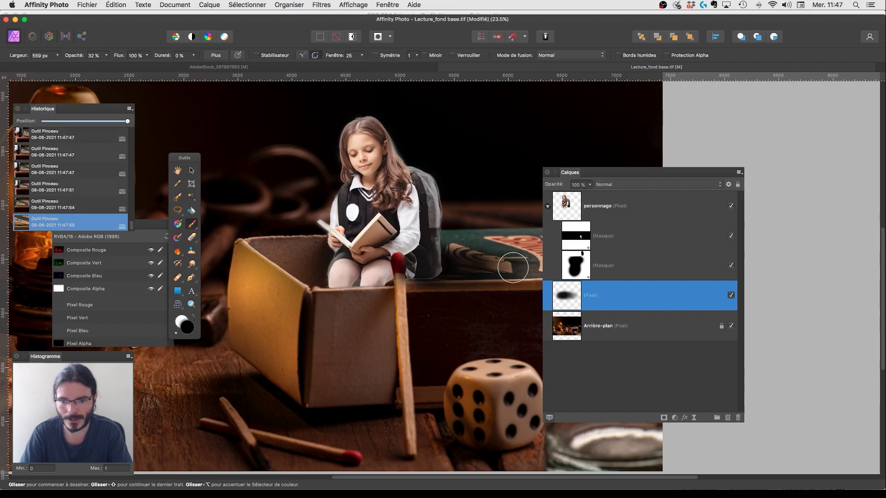
left_click_drag(456, 338, 407, 344)
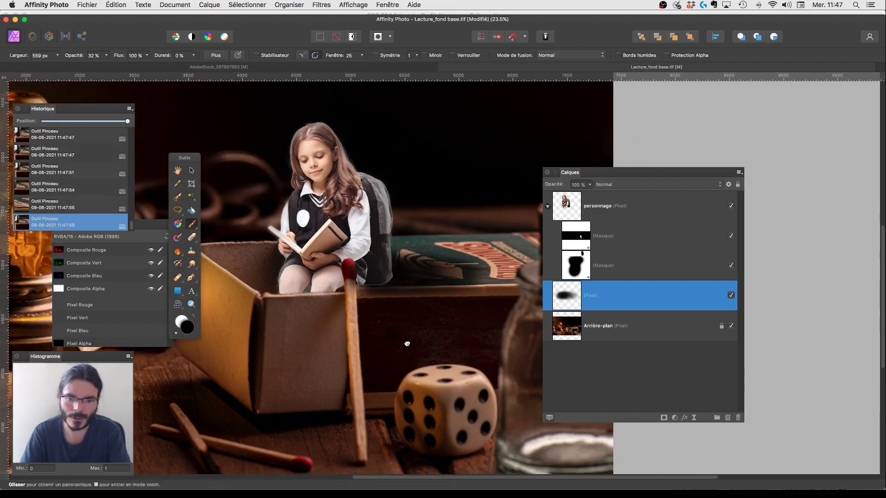
left_click(439, 345)
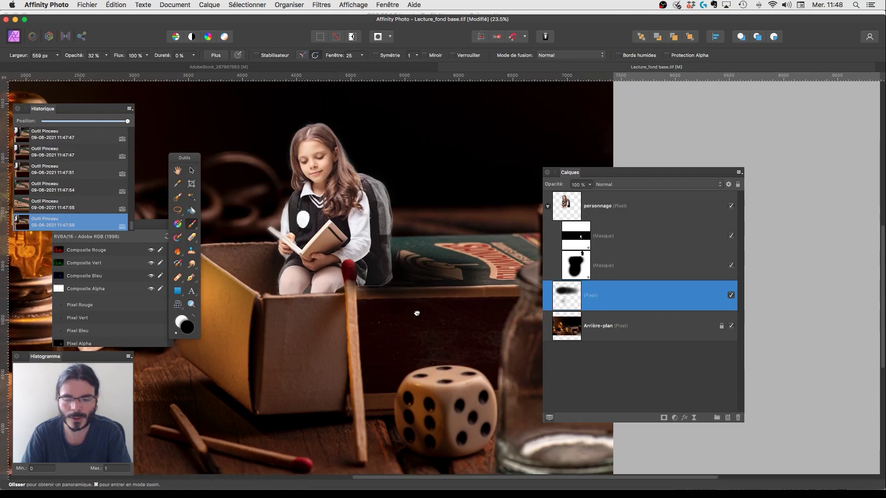
left_click_drag(419, 310, 445, 301)
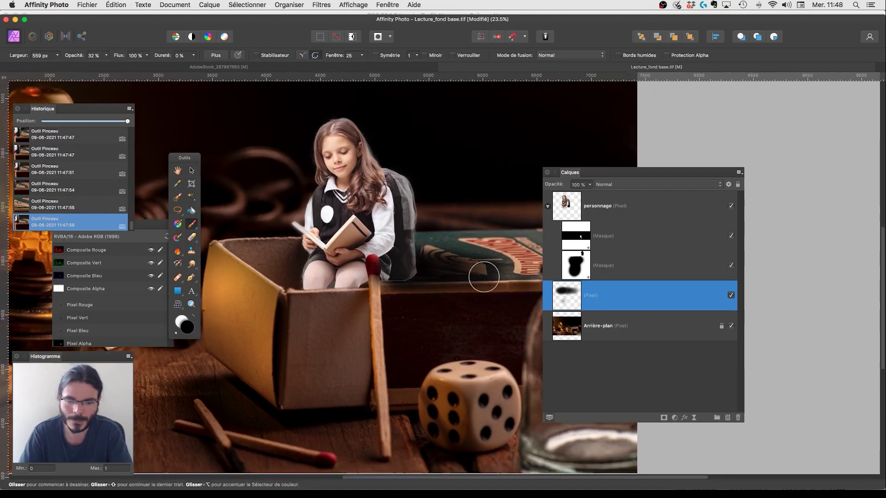
Add a pixel layer above personnage and paint black over the girl's knees and the box rim at 100% brush opacity
left_click(618, 206)
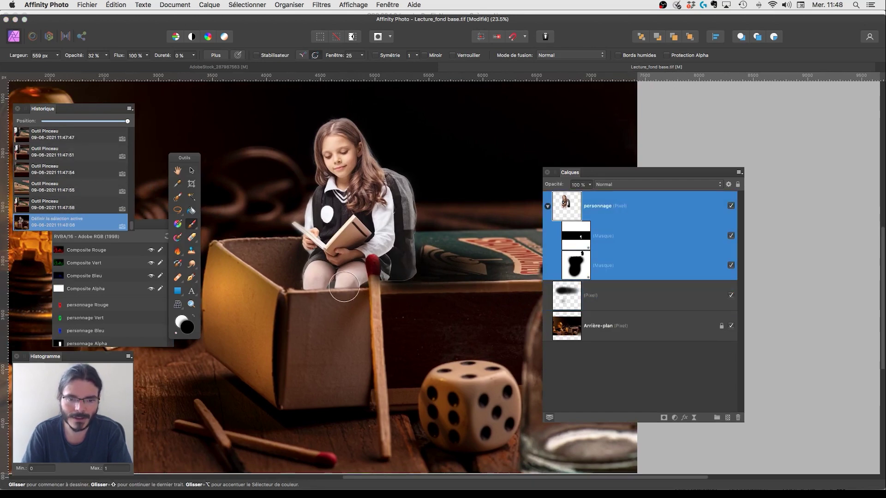
left_click(727, 417)
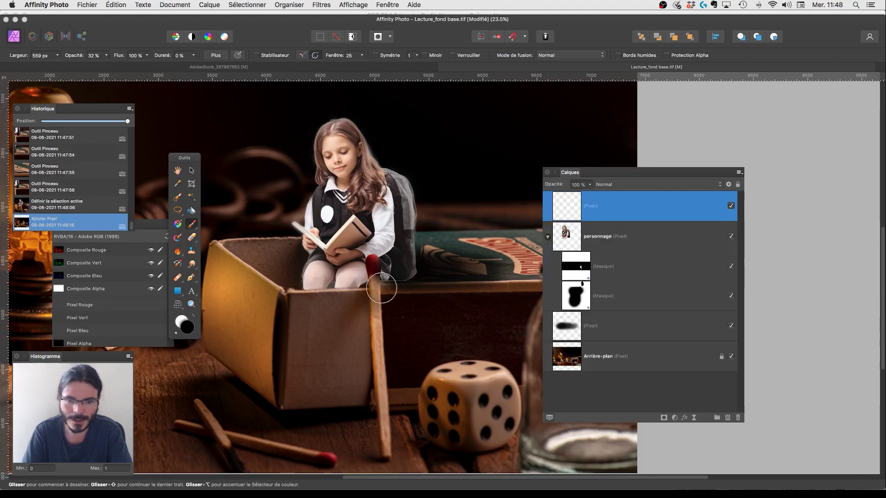
mouse_move(307, 281)
left_mouse_down()
mouse_move(303, 299)
mouse_move(319, 267)
mouse_move(344, 293)
mouse_move(369, 251)
mouse_move(400, 263)
mouse_move(396, 306)
left_mouse_up()
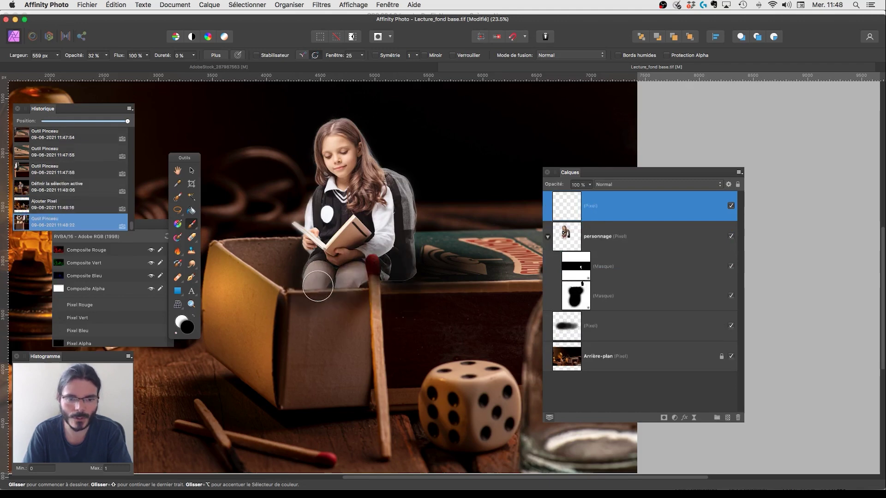
key("super+z")
left_click(106, 55)
left_click_drag(117, 67, 198, 73)
mouse_move(312, 281)
left_mouse_down()
mouse_move(359, 298)
mouse_move(310, 284)
mouse_move(352, 284)
left_mouse_up()
left_click(465, 259)
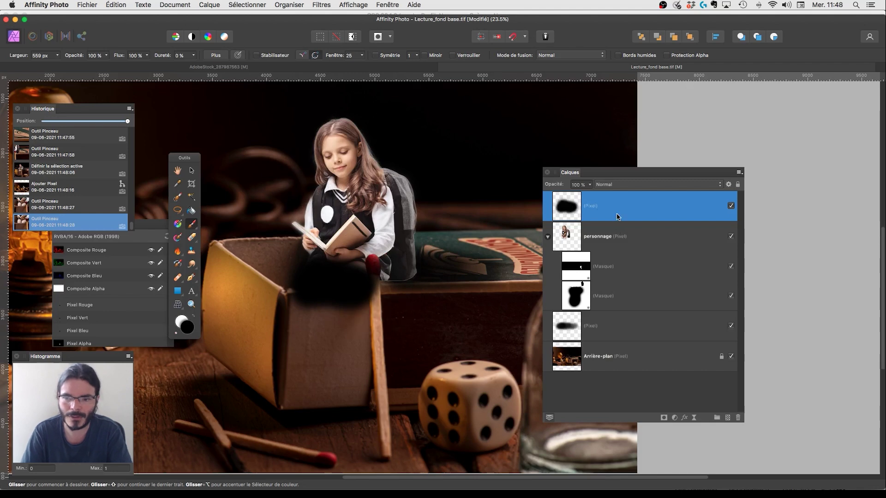
Delete the painted layer above personnage, add a fresh pixel layer there, and paint a black stroke across the girl's knees
left_click_drag(663, 224, 646, 213)
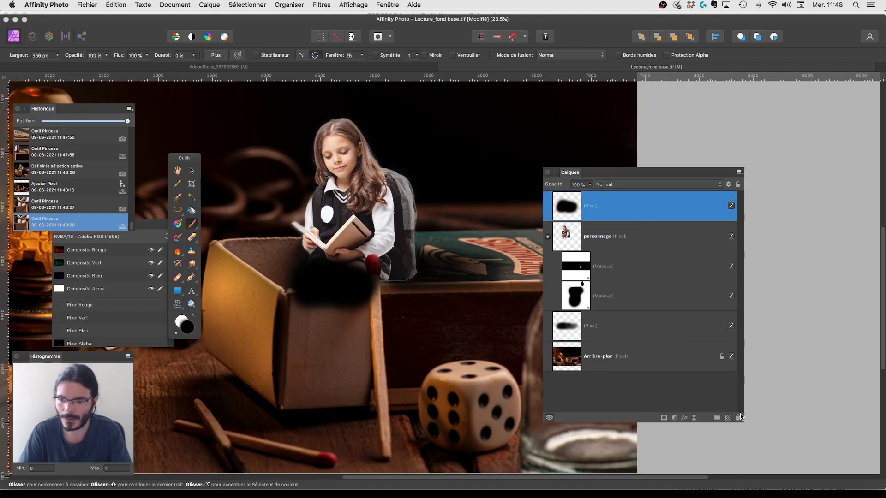
key("Delete")
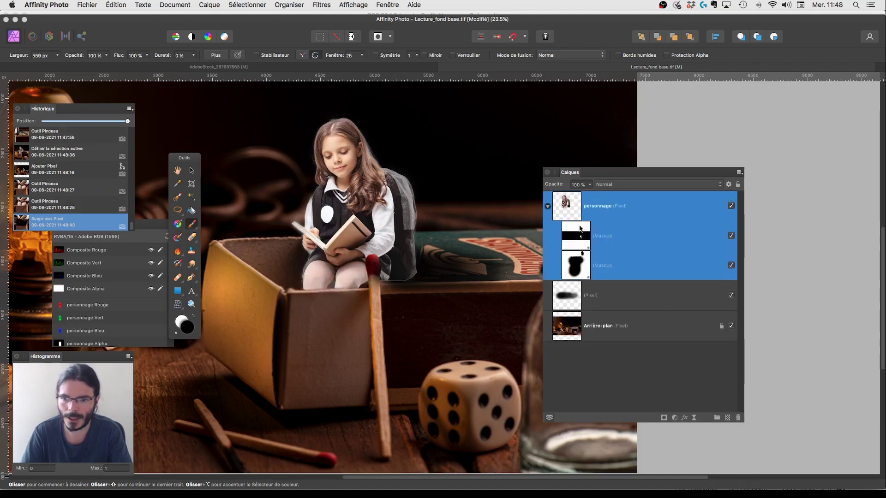
left_click(727, 417)
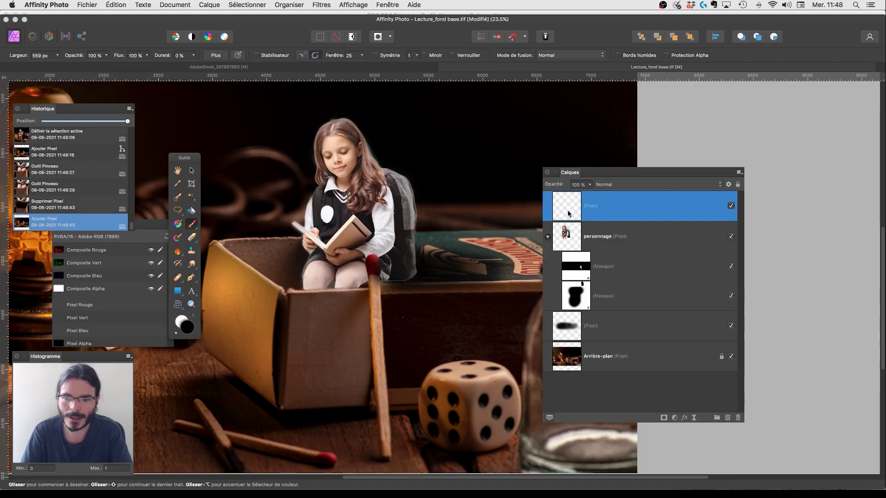
mouse_move(335, 289)
left_mouse_down()
mouse_move(306, 289)
mouse_move(356, 292)
mouse_move(360, 323)
left_mouse_up()
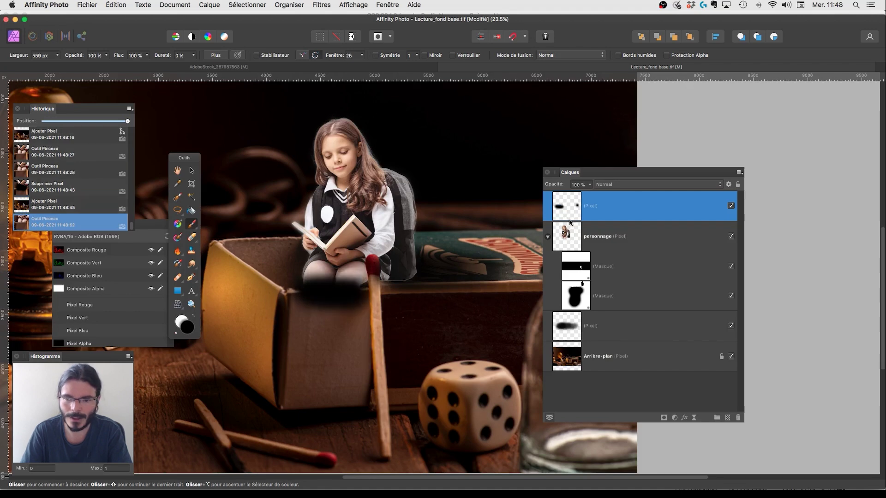
Clip the black-painted pixel layer inside the personnage layer as a child layer rather than using it as a mask
left_click_drag(576, 218, 581, 244)
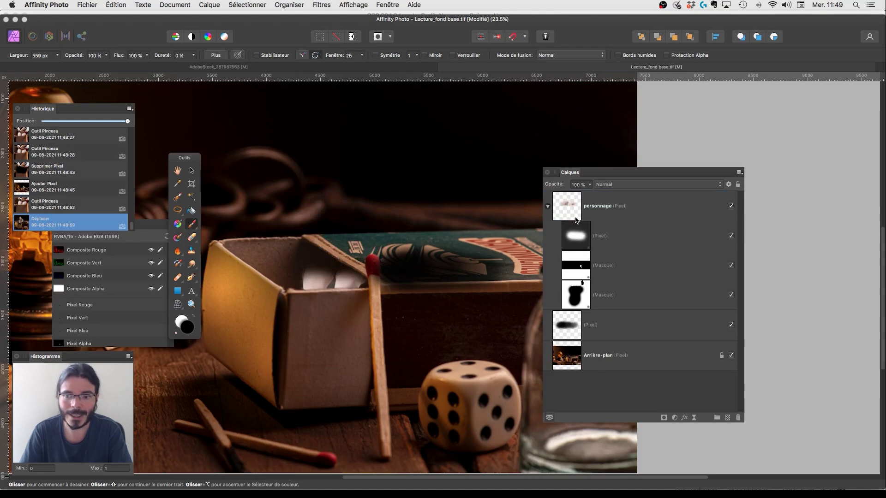
key("super+z")
mouse_move(567, 208)
left_mouse_down()
mouse_move(585, 237)
mouse_move(579, 217)
mouse_move(589, 317)
mouse_move(579, 314)
mouse_move(571, 249)
mouse_move(577, 310)
mouse_move(595, 314)
mouse_move(559, 310)
mouse_move(596, 313)
mouse_move(593, 277)
mouse_move(567, 280)
mouse_move(567, 205)
mouse_move(592, 227)
mouse_move(594, 282)
mouse_move(570, 298)
mouse_move(565, 285)
mouse_move(557, 233)
mouse_move(582, 189)
mouse_move(574, 203)
left_mouse_up()
left_click_drag(580, 287, 614, 312)
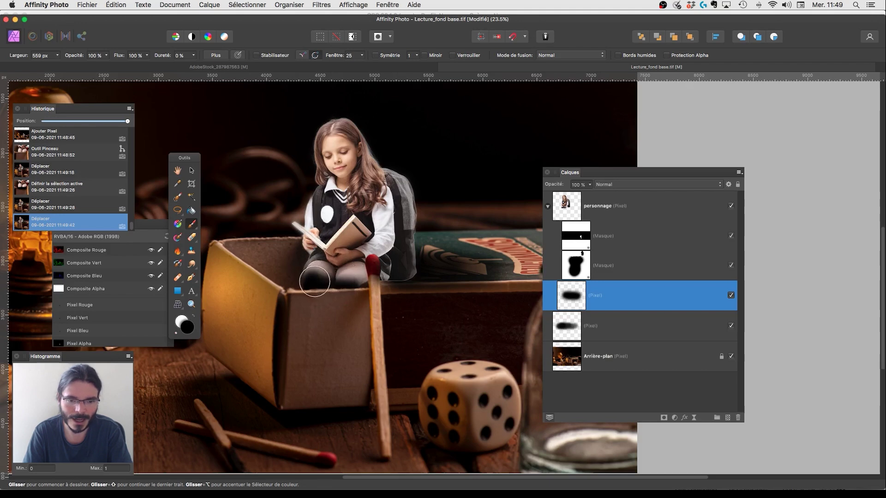
Try painting black over the girl's legs and torso at full opacity on the clipped layer, and undo both strokes
left_click_drag(319, 265, 317, 273)
left_click_drag(327, 207, 349, 231)
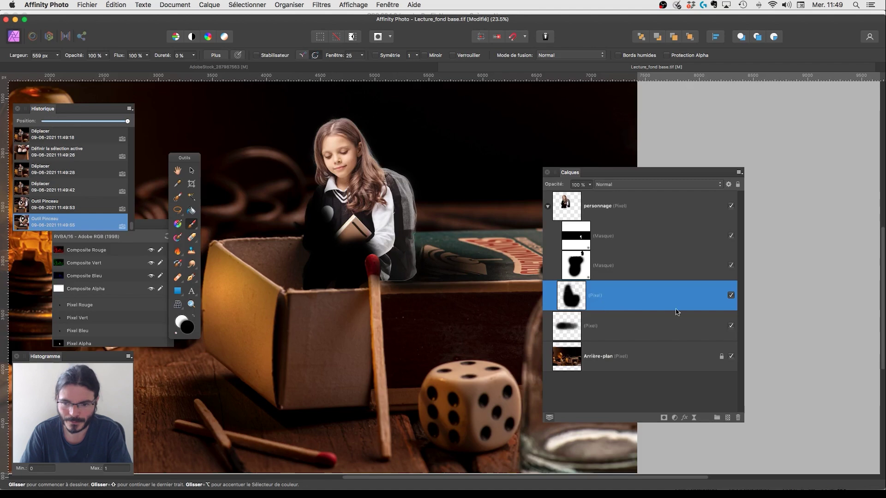
key("super+z")
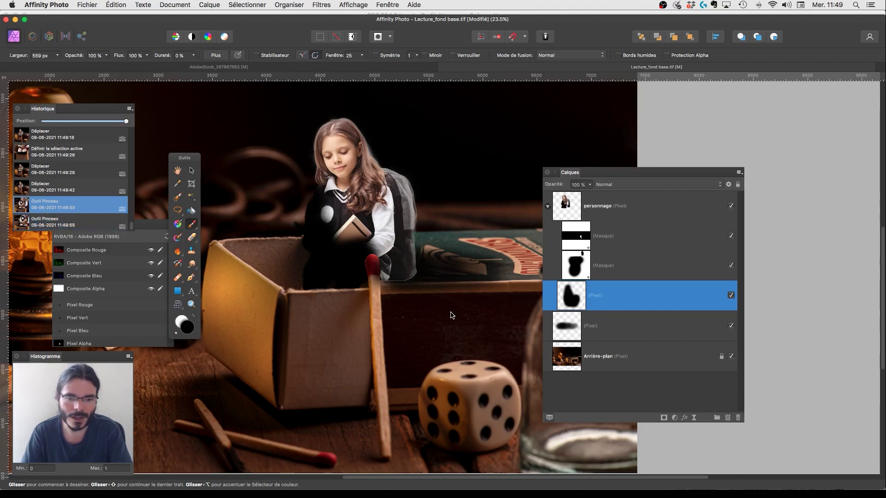
key("super+z")
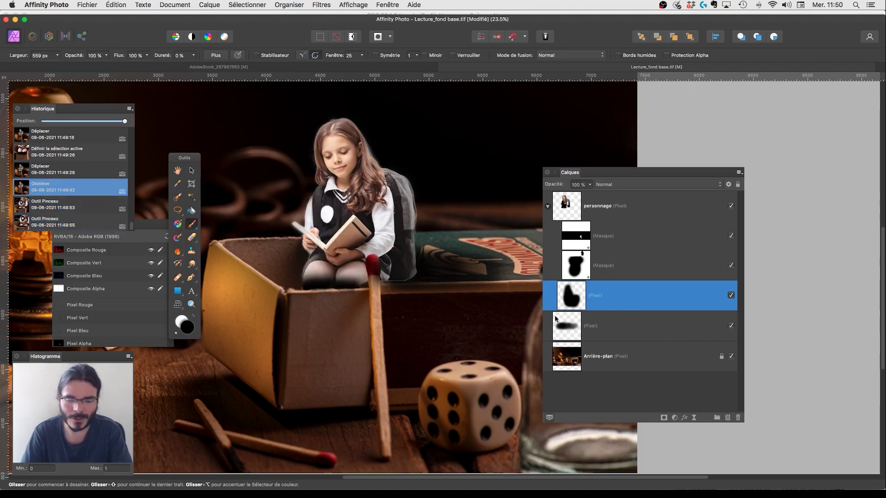
Set the brush opacity to 20% and build up a soft black shadow over the girl's legs on the clipped layer
left_click(106, 55)
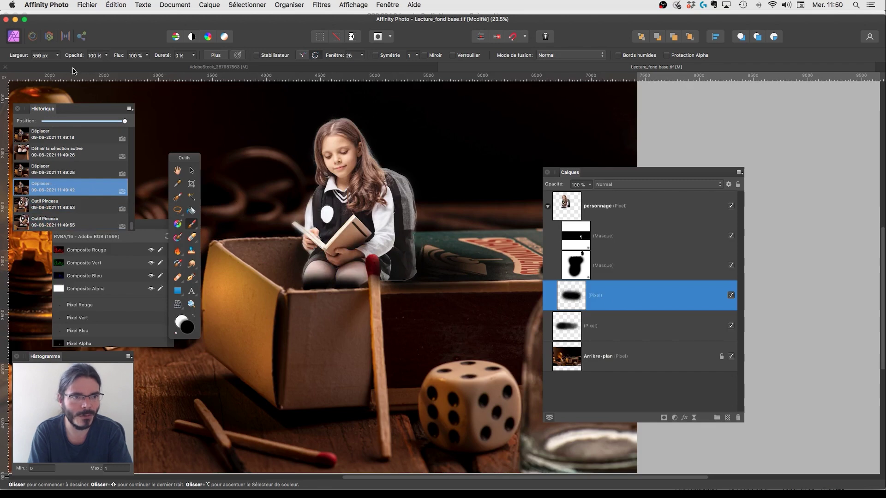
left_click_drag(106, 57, 45, 65)
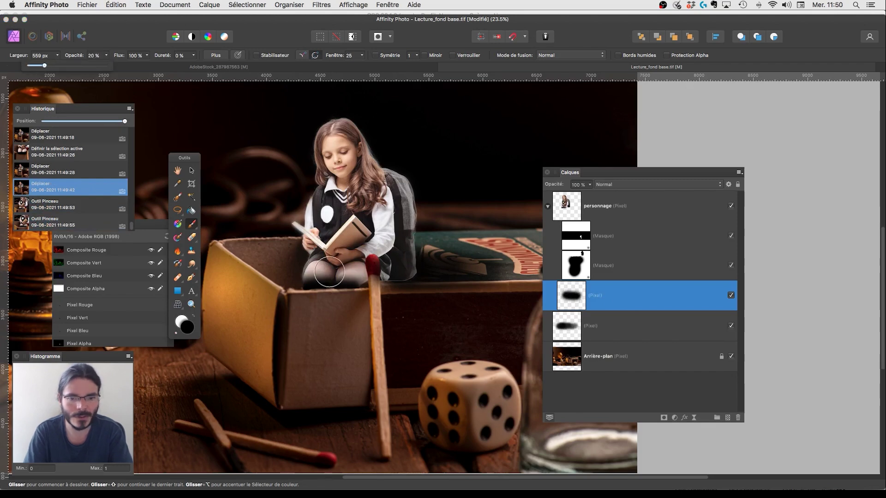
mouse_move(323, 277)
left_mouse_down()
mouse_move(352, 278)
mouse_move(323, 281)
mouse_move(343, 274)
mouse_move(322, 283)
mouse_move(350, 282)
mouse_move(359, 271)
mouse_move(342, 285)
mouse_move(358, 263)
mouse_move(326, 286)
mouse_move(325, 268)
mouse_move(312, 276)
mouse_move(332, 280)
mouse_move(366, 267)
mouse_move(364, 302)
mouse_move(350, 270)
left_mouse_up()
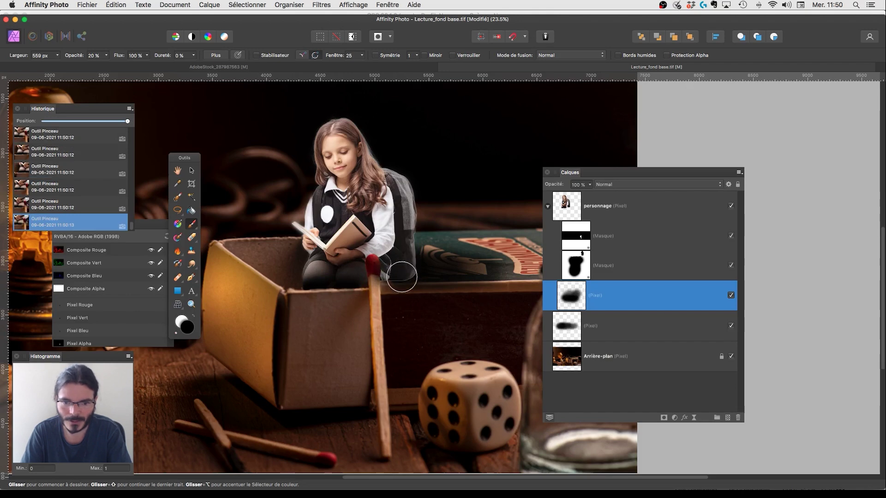
Darken the lower part of the backpack with soft black strokes at 20% opacity on the clipped layer
mouse_move(401, 285)
left_mouse_down()
mouse_move(391, 277)
mouse_move(405, 265)
mouse_move(400, 274)
mouse_move(422, 279)
mouse_move(387, 279)
mouse_move(385, 267)
mouse_move(382, 278)
mouse_move(368, 262)
mouse_move(410, 322)
left_mouse_up()
key("space")
left_click_drag(402, 274, 434, 314)
key("super+minus")
key("super+minus")
key("space")
key("super+plus")
key("super+plus")
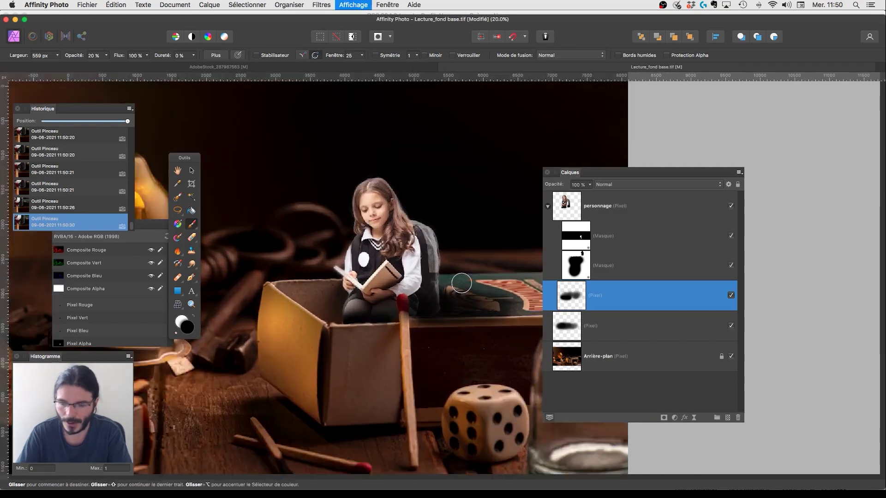
left_click_drag(462, 282, 425, 234)
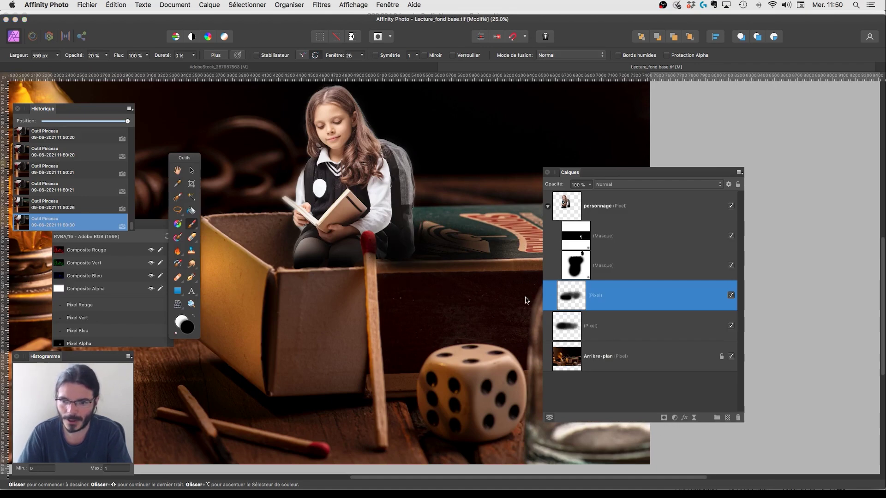
left_click(583, 326)
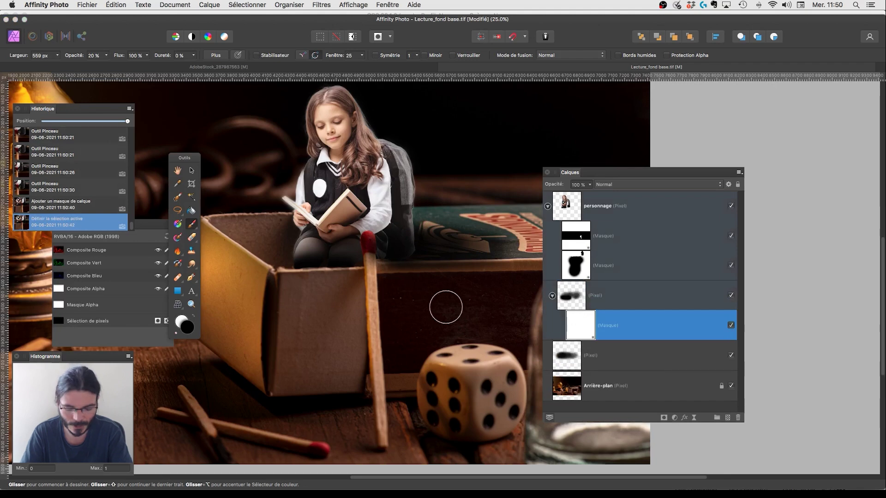
left_click(731, 356)
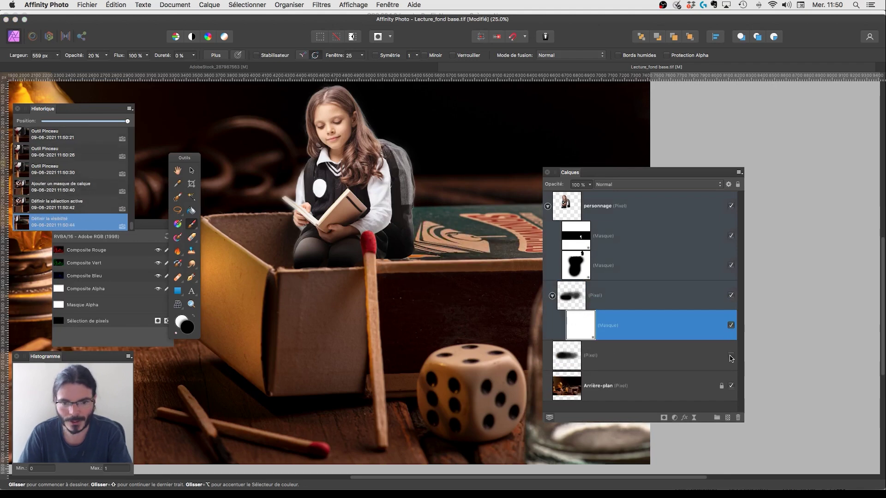
left_click(730, 356)
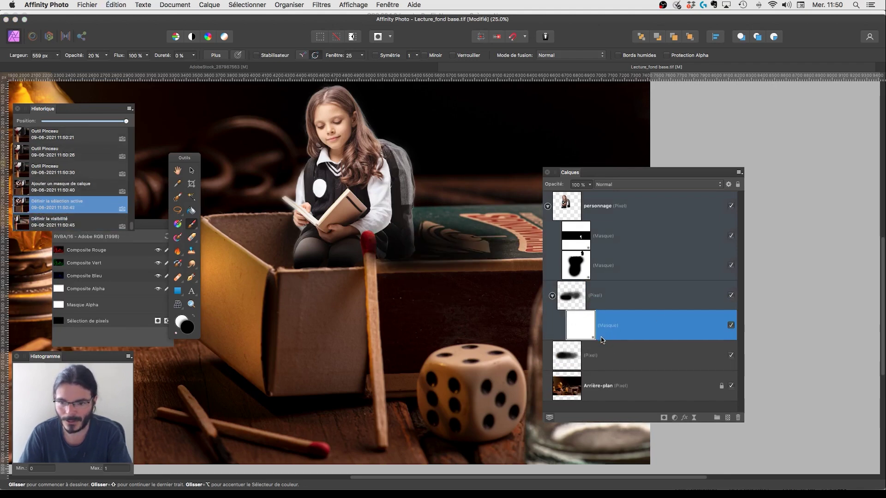
key("super+z")
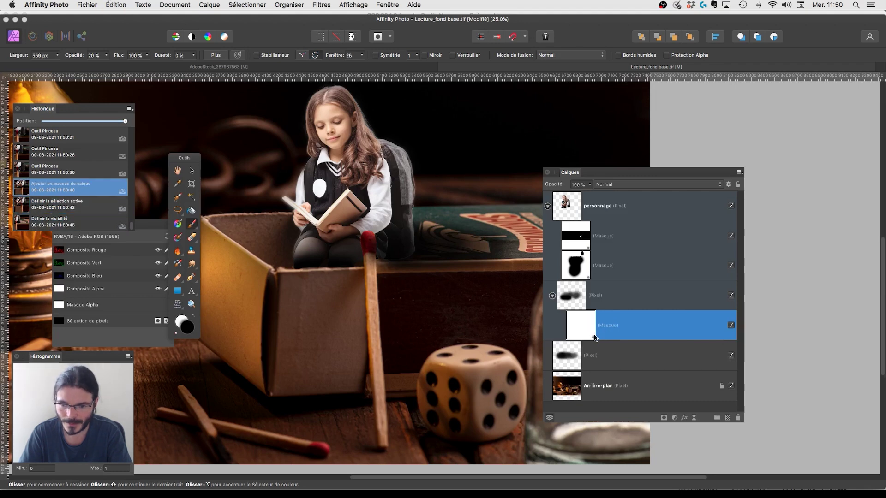
left_click(600, 350)
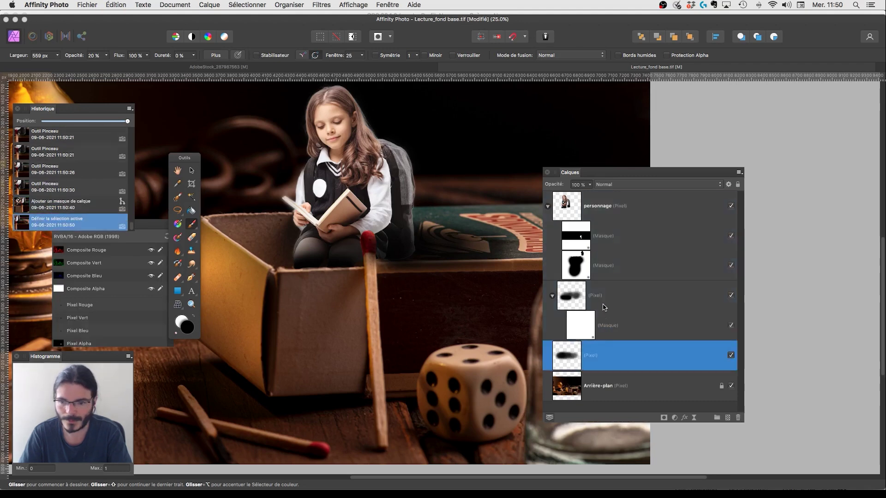
left_click(605, 306)
left_click(594, 336)
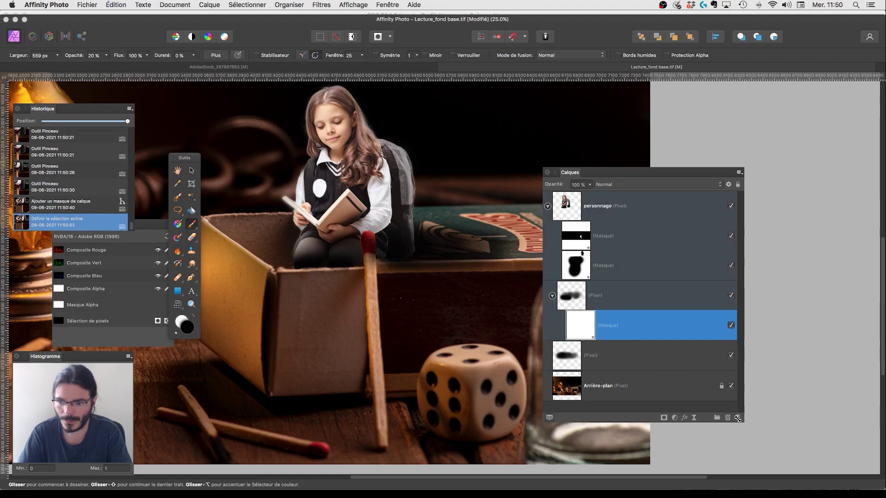
left_click_drag(607, 341, 737, 418)
Add a mask to the shadow layer above Arrière-plan and paint black at 100% opacity to clear the shadow from the match
left_click(601, 329)
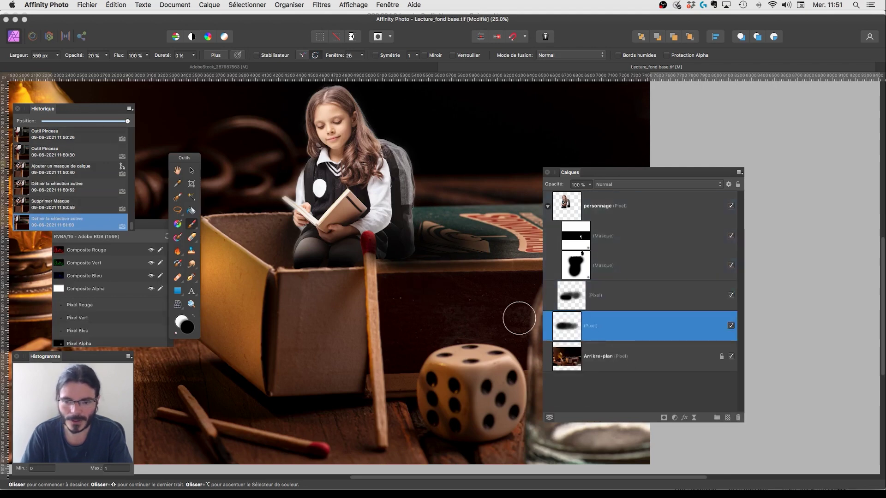
left_click(664, 419)
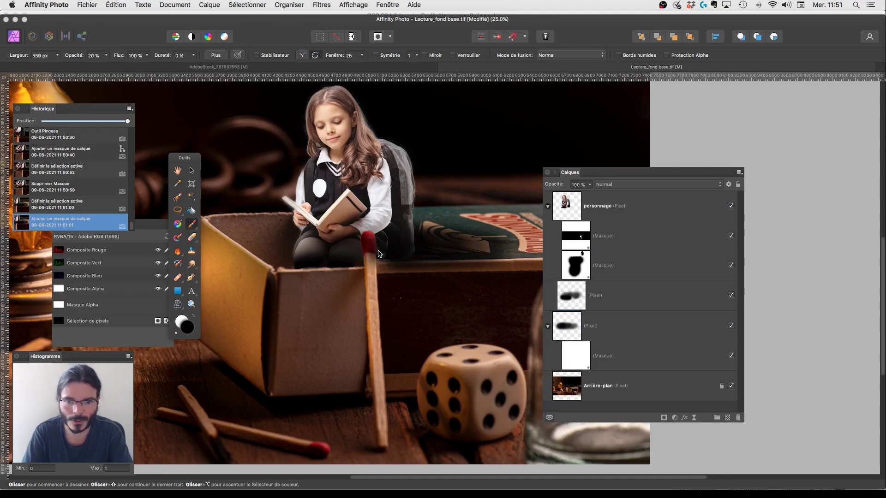
left_click_drag(379, 258, 370, 252)
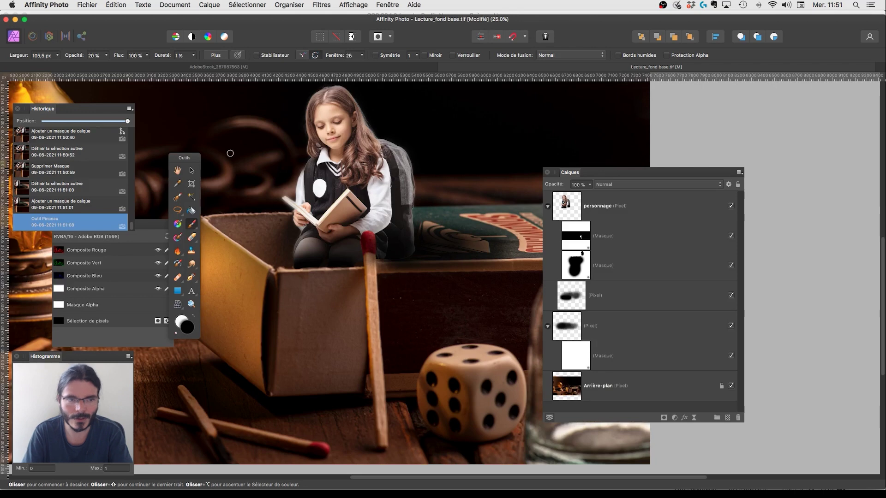
left_click(107, 57)
left_click_drag(104, 65, 201, 87)
mouse_move(375, 241)
left_mouse_down()
mouse_move(367, 242)
mouse_move(417, 348)
mouse_move(439, 367)
left_mouse_up()
Examine the whole composite to judge how the girl and her shadows blend with the matchbox scene
key("super+minus")
key("space")
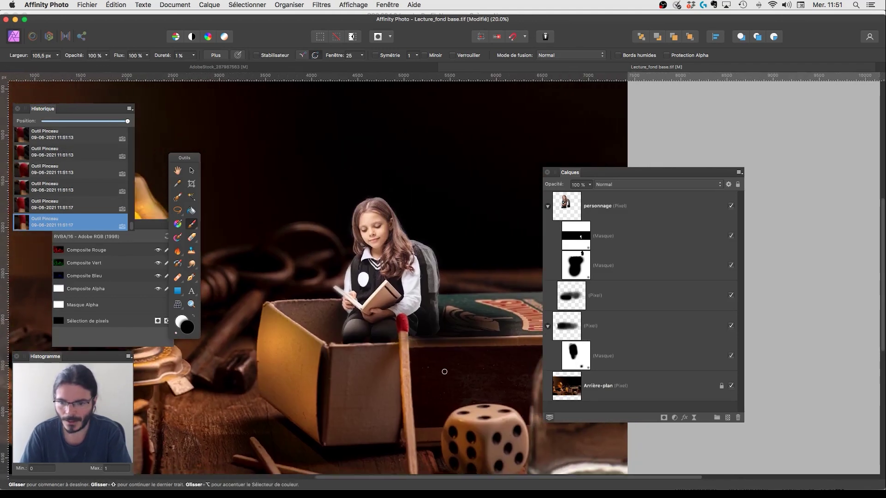
key("super+minus")
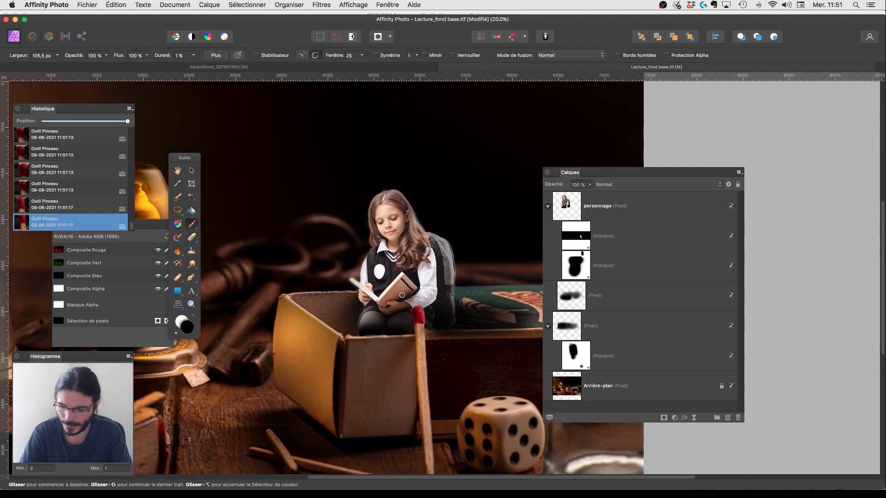
key("space")
left_click_drag(408, 322, 393, 319)
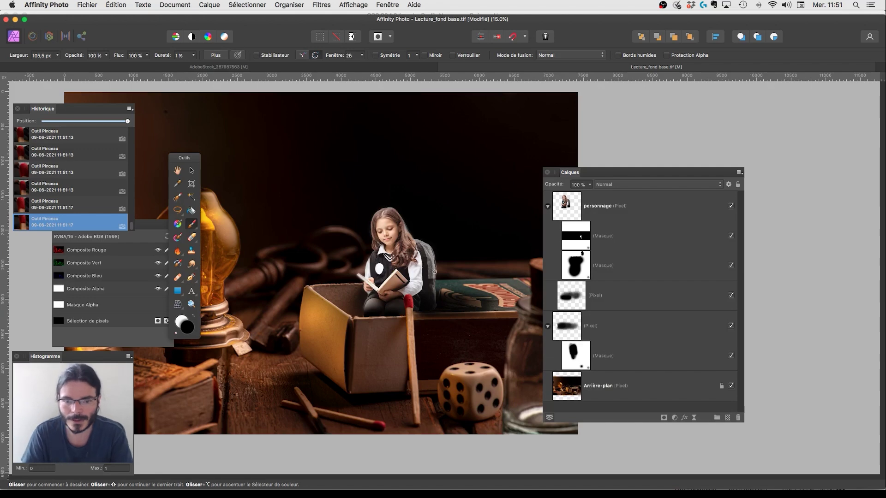
key("space")
left_click_drag(288, 329, 306, 330)
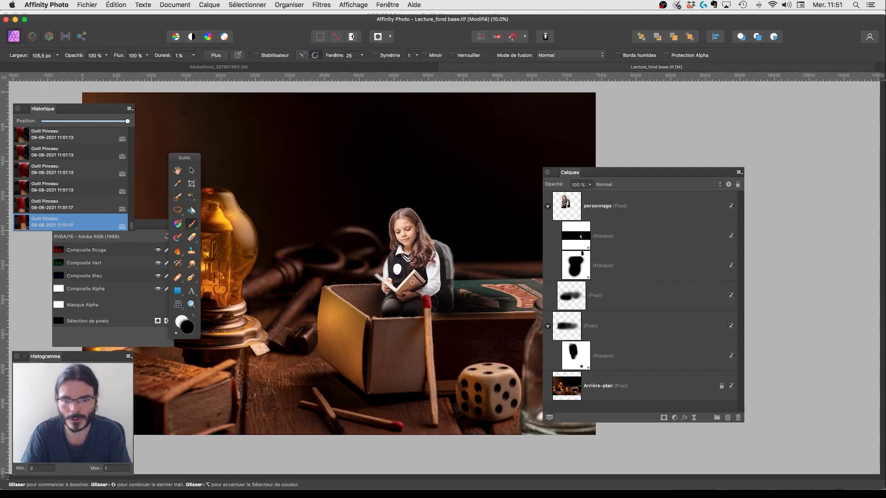
Add a white balance adjustment clipped inside the personnage layer and set its white balance to 24%
left_click(643, 205)
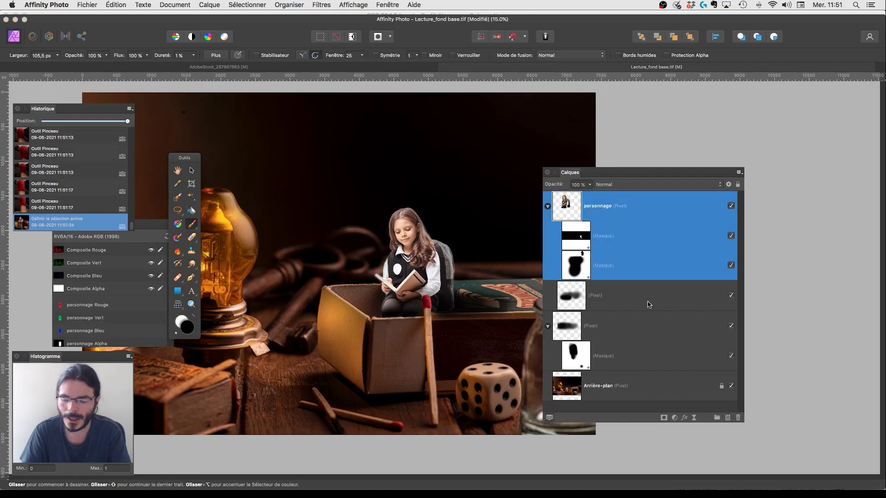
left_click(675, 417)
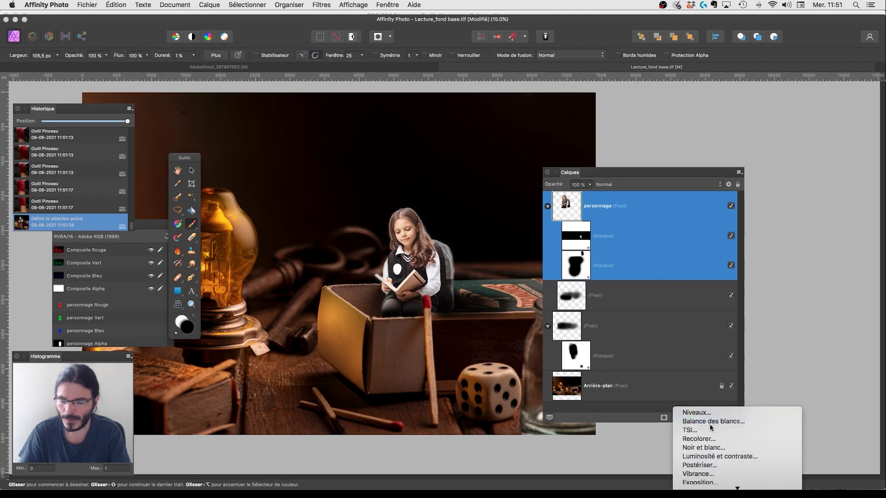
left_click(710, 423)
left_click_drag(569, 205, 583, 341)
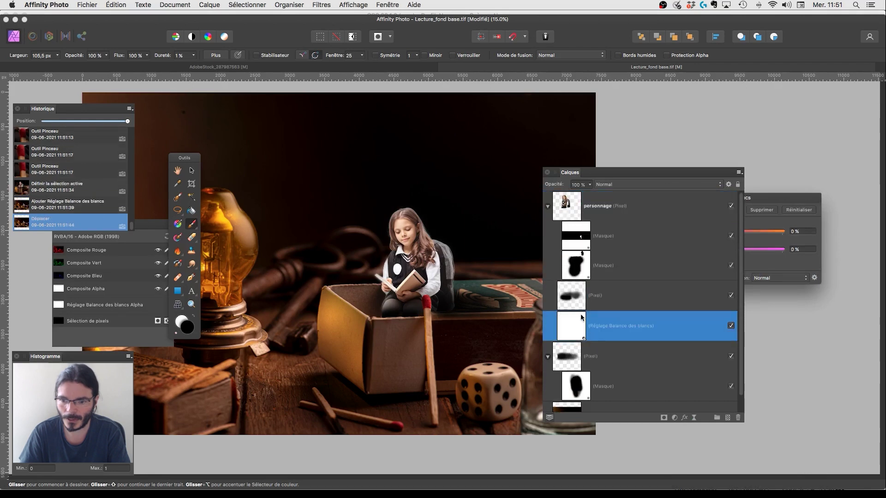
left_click(766, 198)
left_click_drag(716, 234, 682, 271)
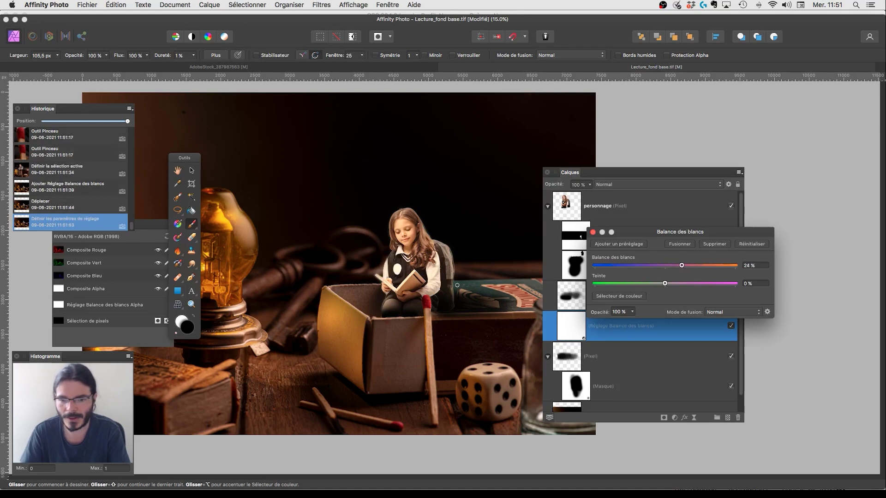
Move the white balance dialog and the layer list aside to uncover more of the image
left_click_drag(624, 240, 772, 304)
scroll(525, 260, "left", 2)
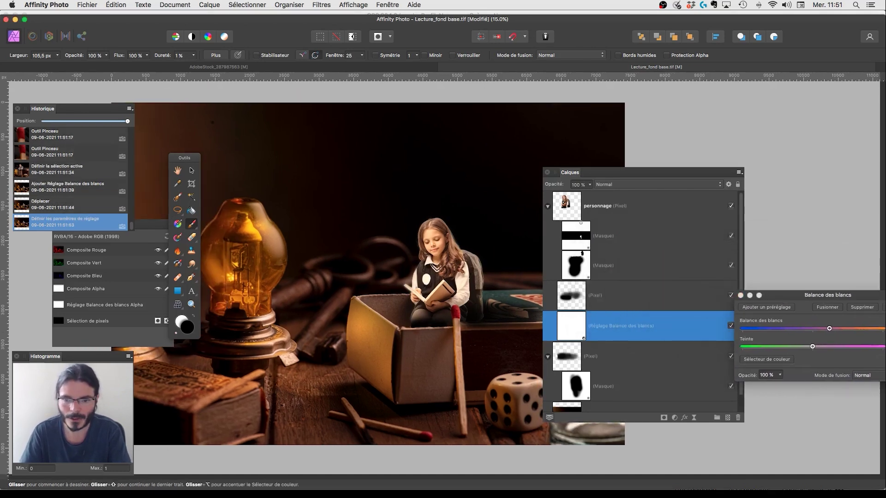
left_click_drag(627, 177, 685, 161)
scroll(415, 259, "left", 2)
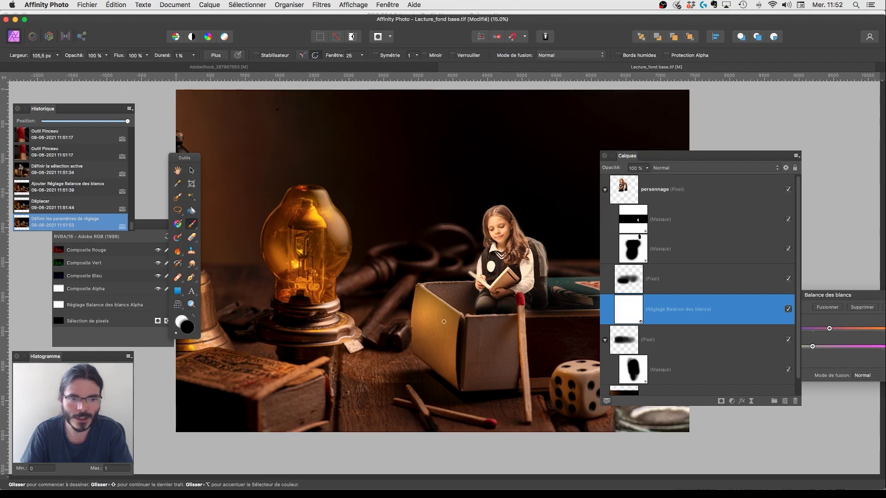
Collapse the personnage layer and the masked shadow layer, and select the Arrière-plan layer
left_click(605, 190)
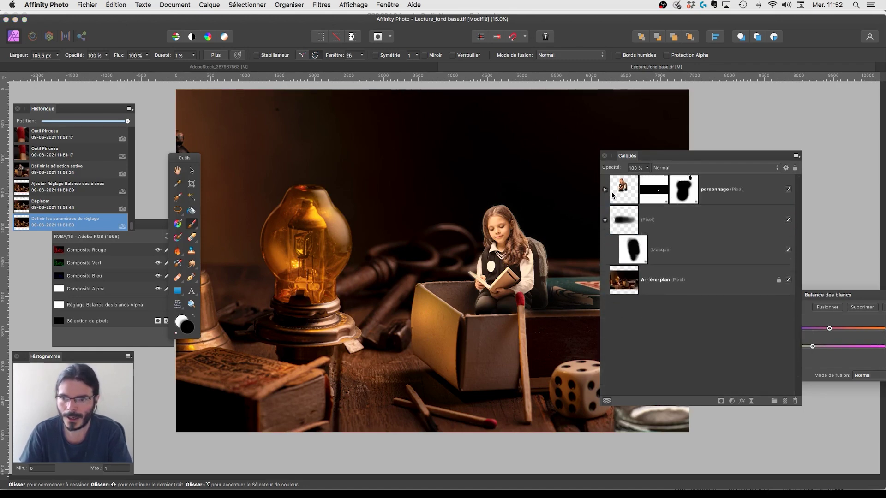
left_click(605, 189)
left_click(604, 190)
left_click(604, 220)
left_click(660, 251)
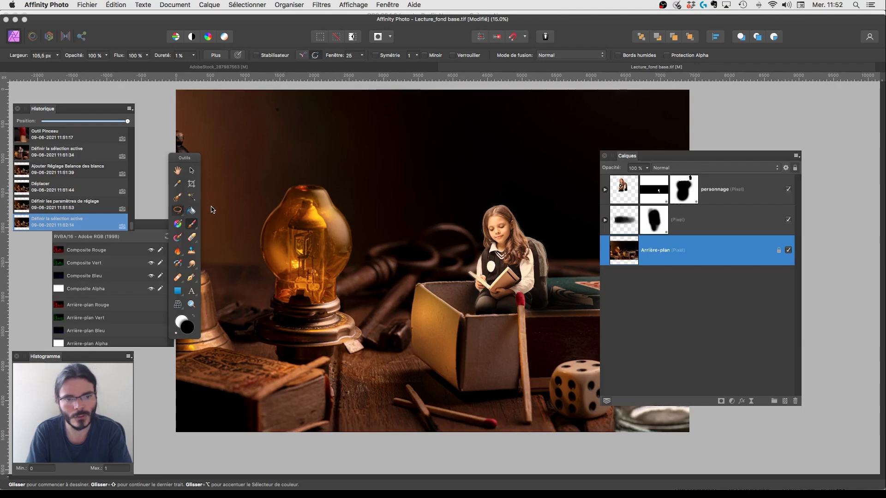
Draw an elliptical selection from its centre over the upper part of the light bulb, in add mode with no feathering
left_click(178, 211)
left_click(220, 226)
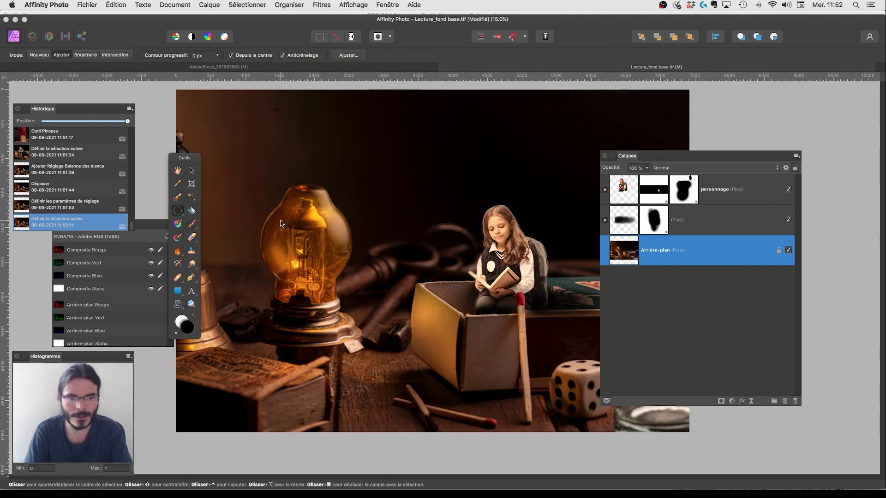
left_click_drag(271, 218, 322, 263)
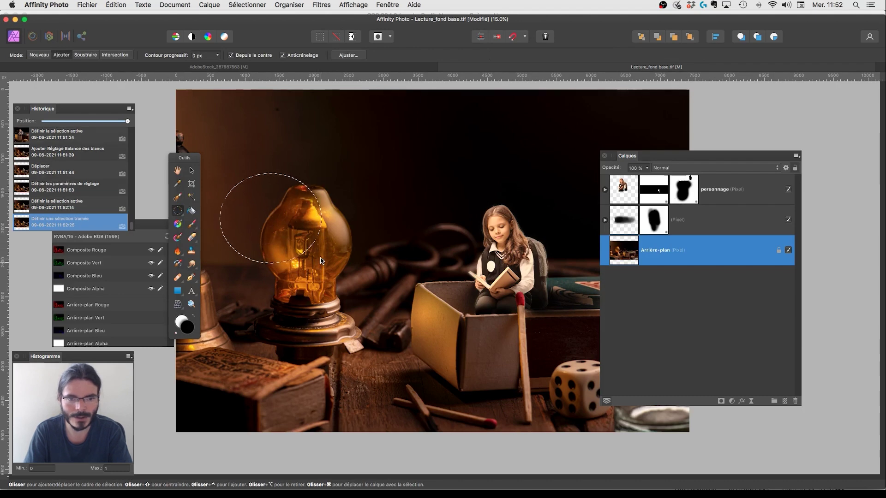
Edit the selection as a layer, narrow and reposition it to fit inside the bulb's glass, and leave selection editing
left_click(209, 5)
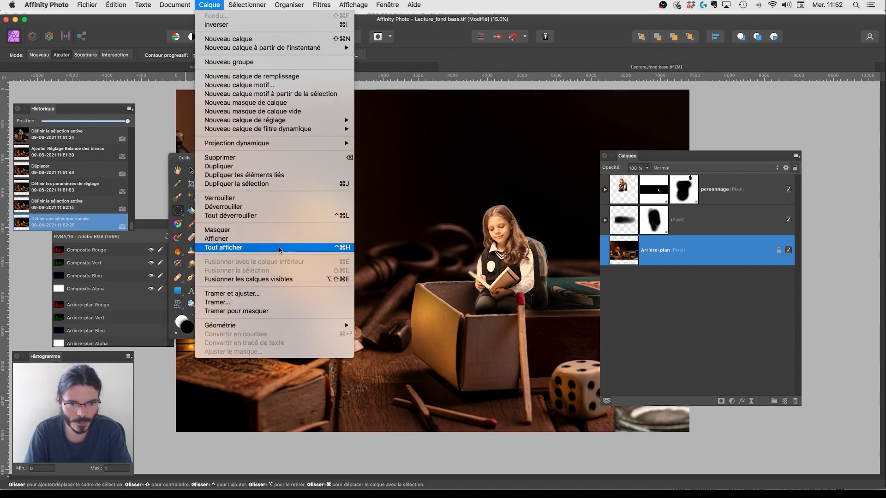
key("Right")
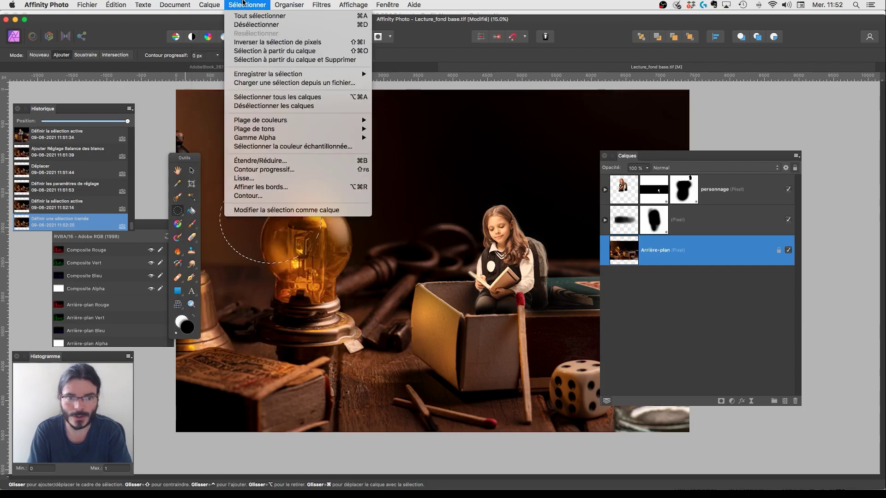
key("Up")
key("Return")
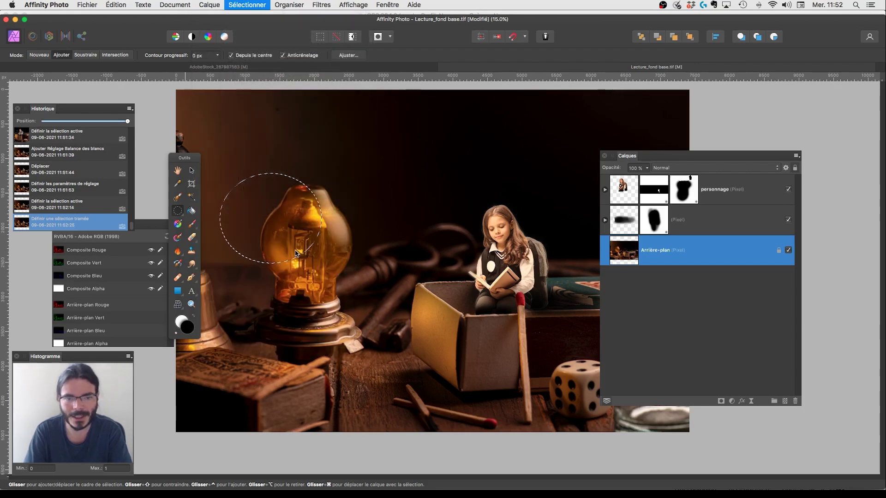
left_click_drag(284, 236, 219, 203)
left_click(193, 171)
left_click_drag(321, 228, 312, 252)
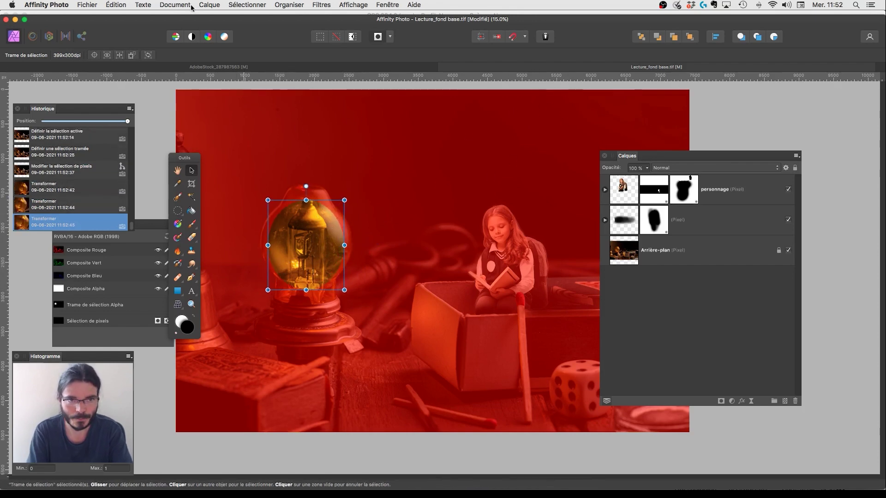
left_click(210, 5)
mouse_move(247, 5)
left_click(276, 213)
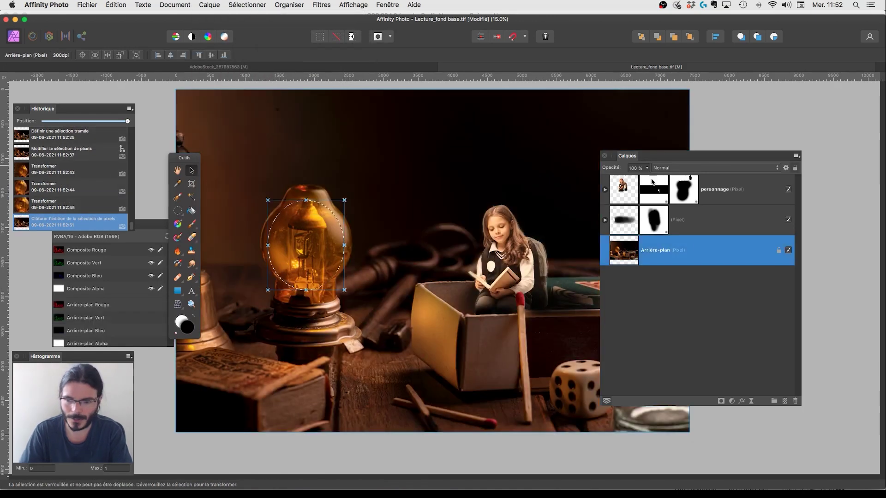
Add a Curves adjustment limited to the bulb selection, deselect, and raise the master curve to X 0.381, Y 0.806
left_click(732, 402)
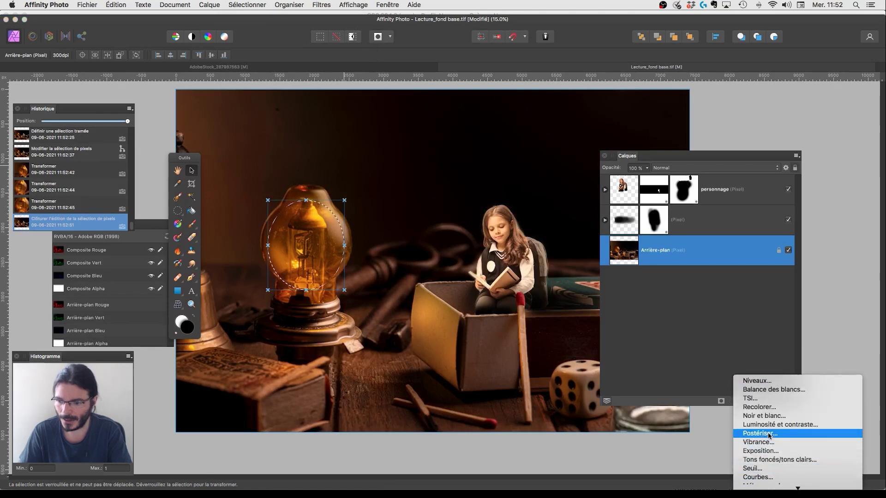
left_click(768, 478)
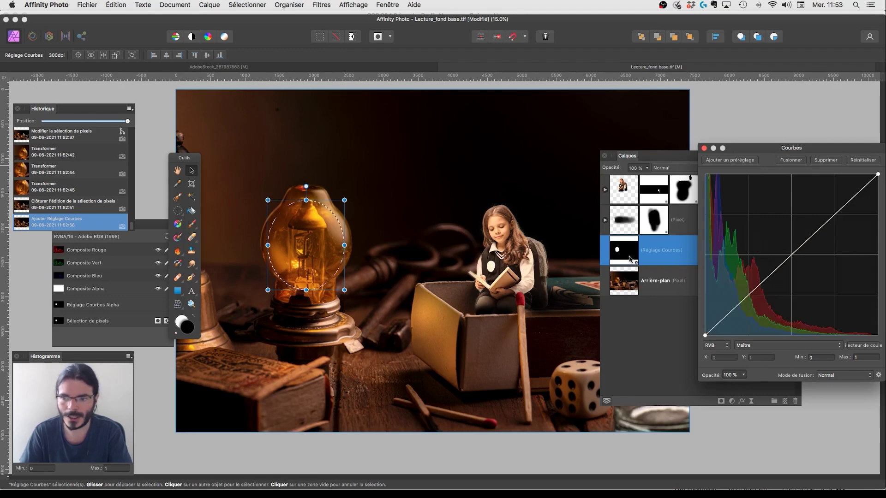
key("super+d")
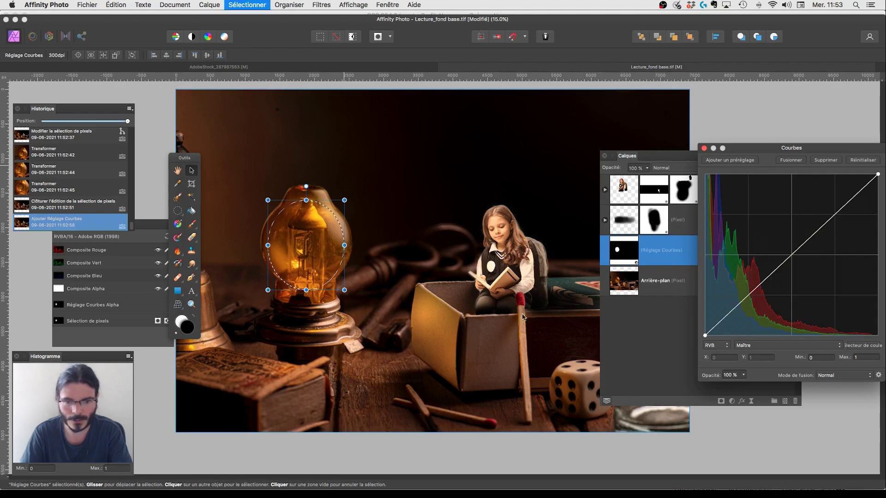
left_click_drag(801, 249, 774, 211)
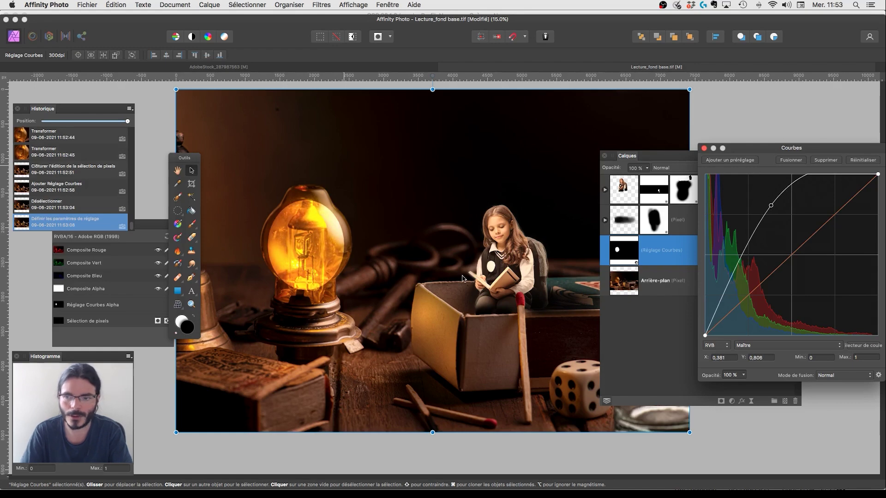
Soften the Curves adjustment's mask with a Gaussian blur of 40.6 px radius
left_click(620, 251)
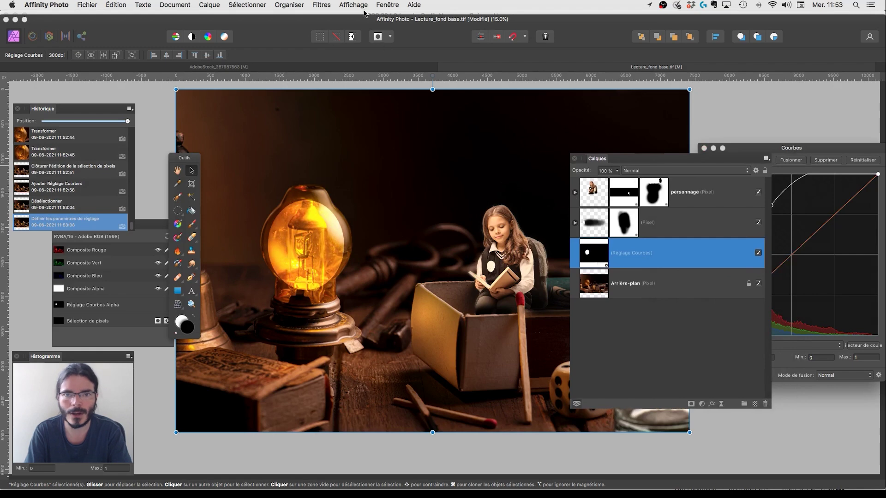
left_click(321, 4)
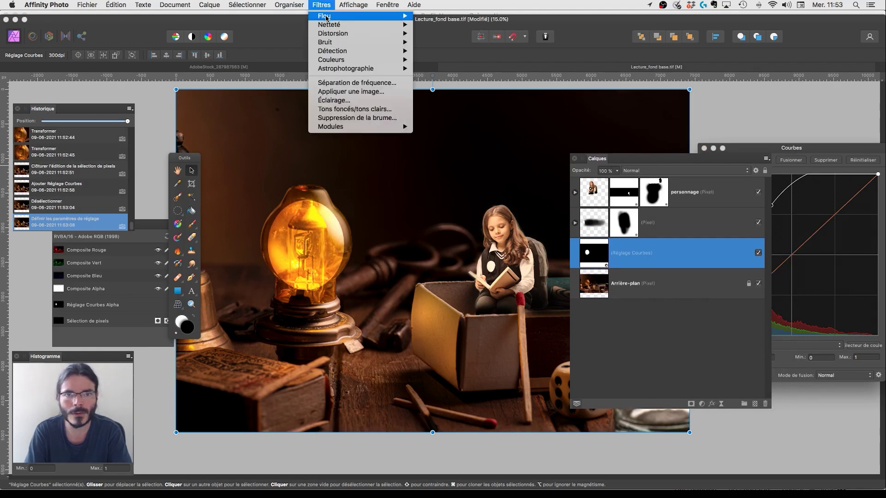
mouse_move(330, 16)
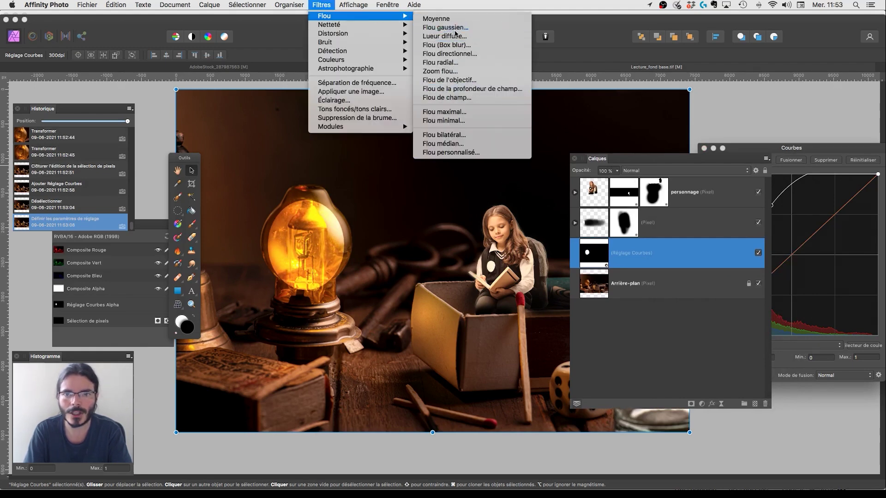
left_click(454, 27)
left_click_drag(786, 429, 467, 151)
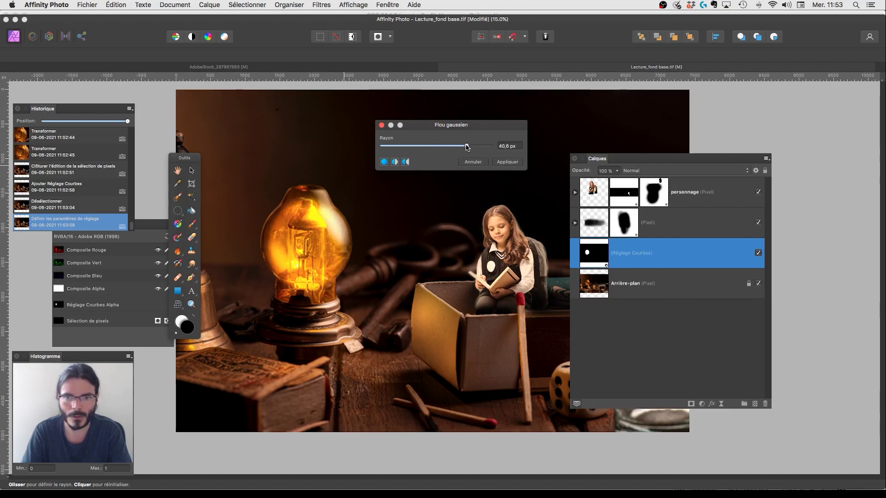
left_click(507, 165)
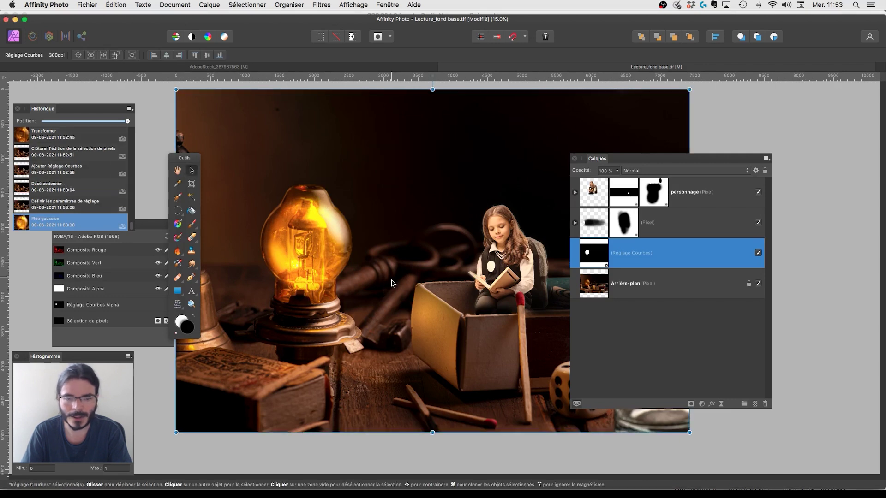
Draw a freehand selection around the filament in the middle of the bulb, in add mode
left_click(179, 211)
left_click(211, 258)
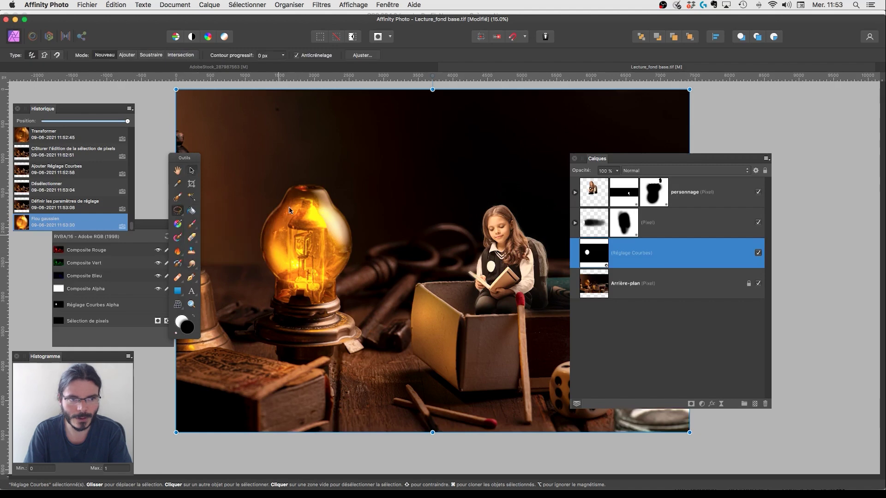
left_click(124, 55)
left_click_drag(306, 210, 286, 229)
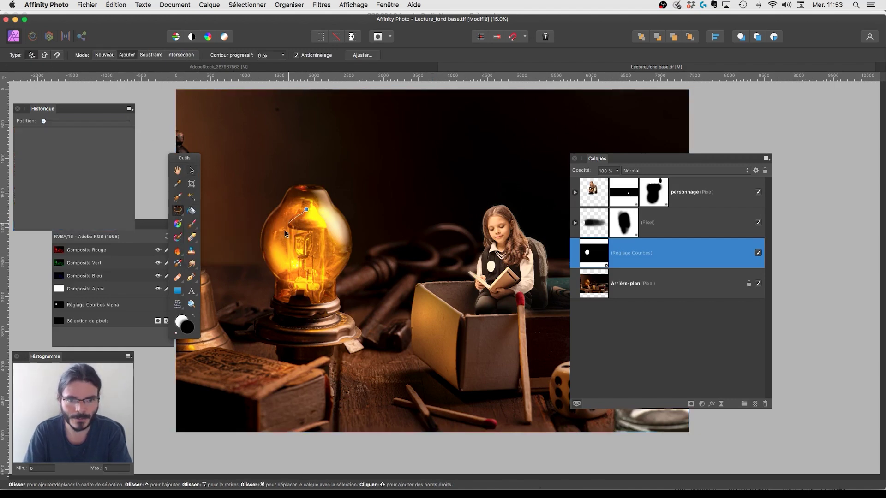
mouse_move(330, 251)
left_mouse_down()
mouse_move(321, 217)
mouse_move(307, 213)
left_mouse_up()
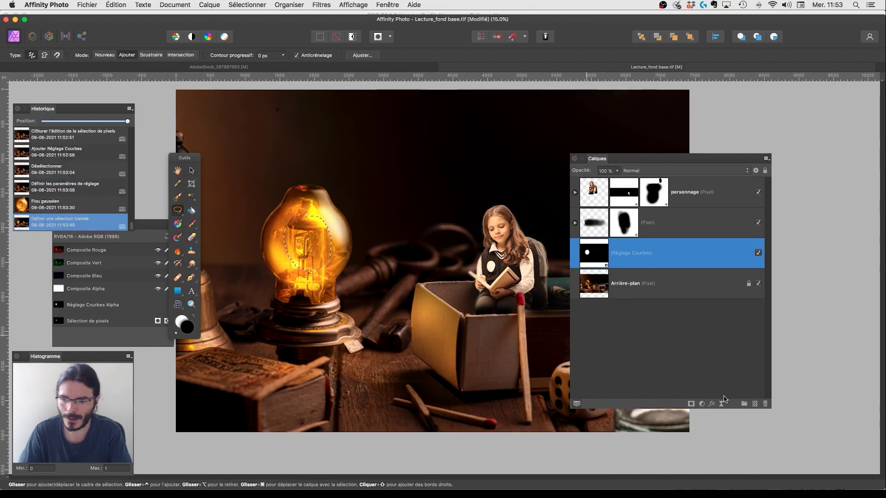
Add a Levels adjustment limited to the filament selection and move its dialog closer to the bulb
left_click(702, 404)
left_click(728, 463)
key("super+l")
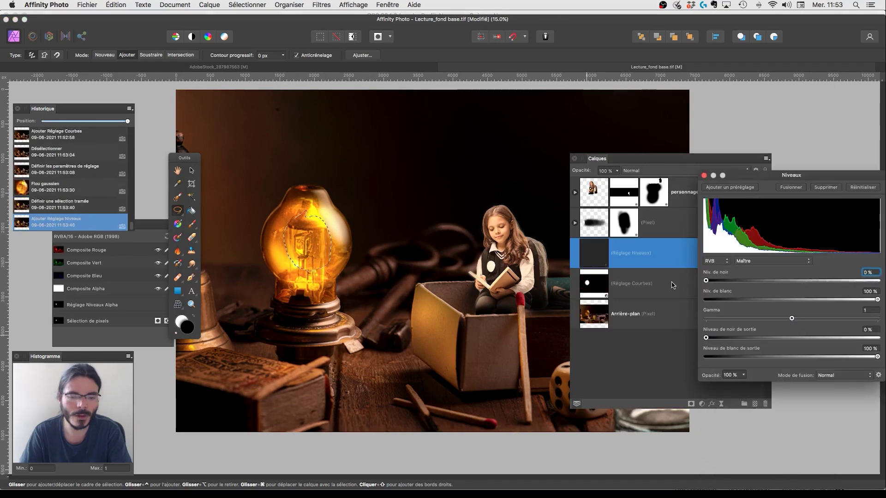
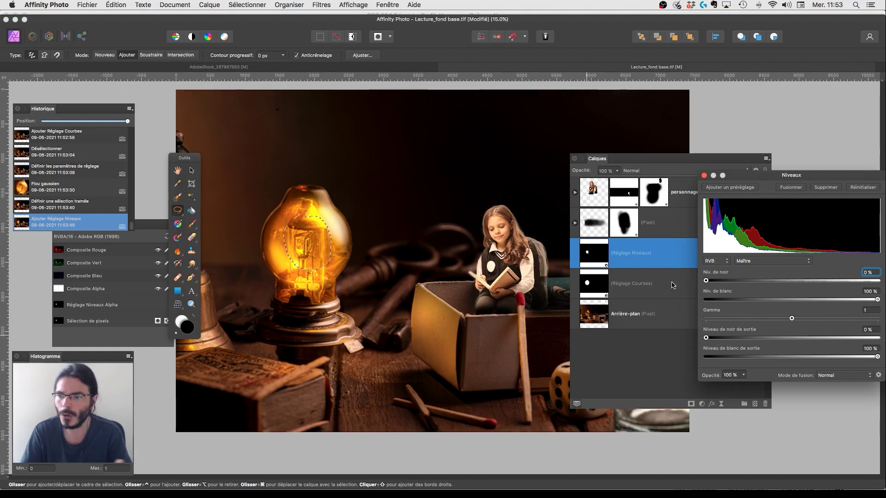
left_click_drag(798, 178, 636, 127)
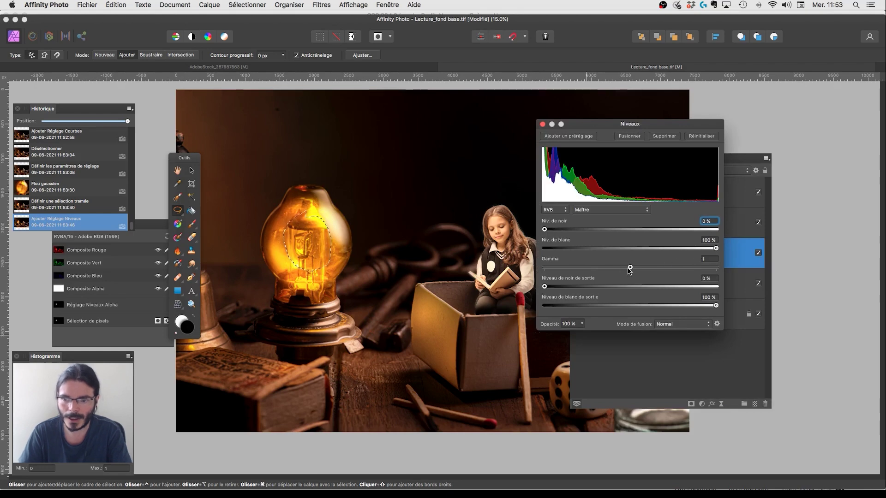
Set the Levels white level to 57% and gamma to about 0.42, clear the filament selection, and close the dialog
left_click_drag(630, 267, 598, 270)
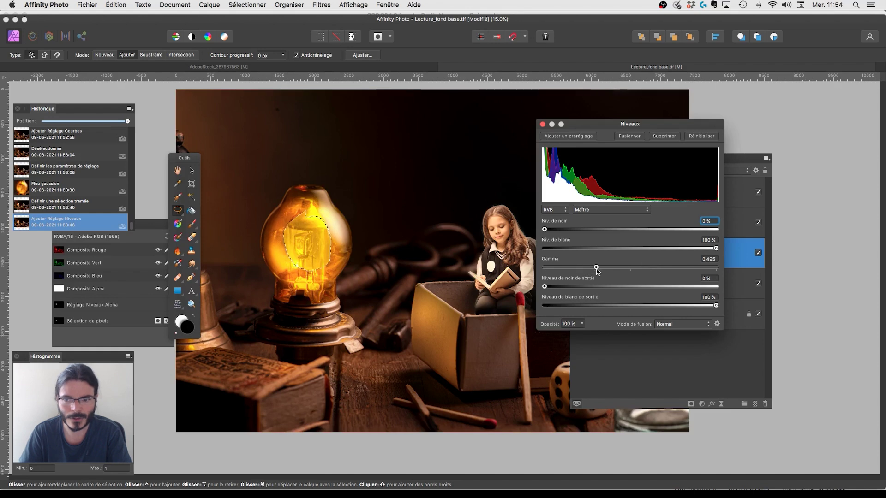
left_click_drag(716, 248, 669, 252)
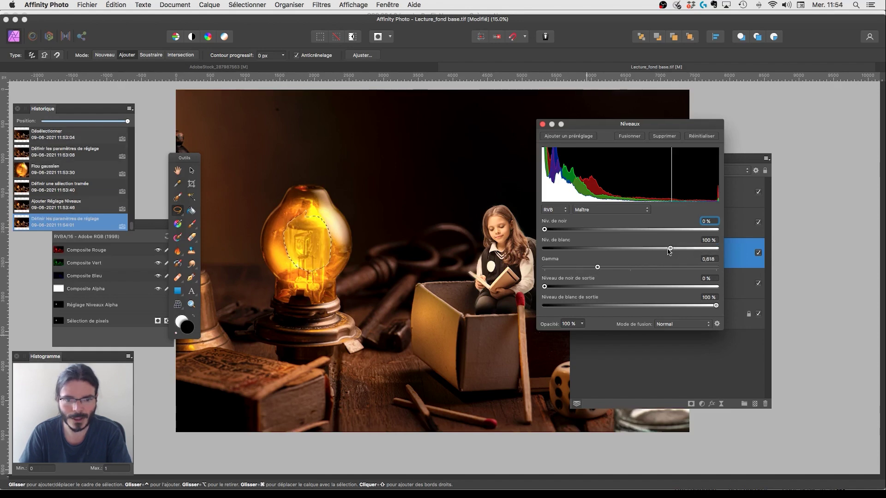
left_click_drag(669, 251, 637, 250)
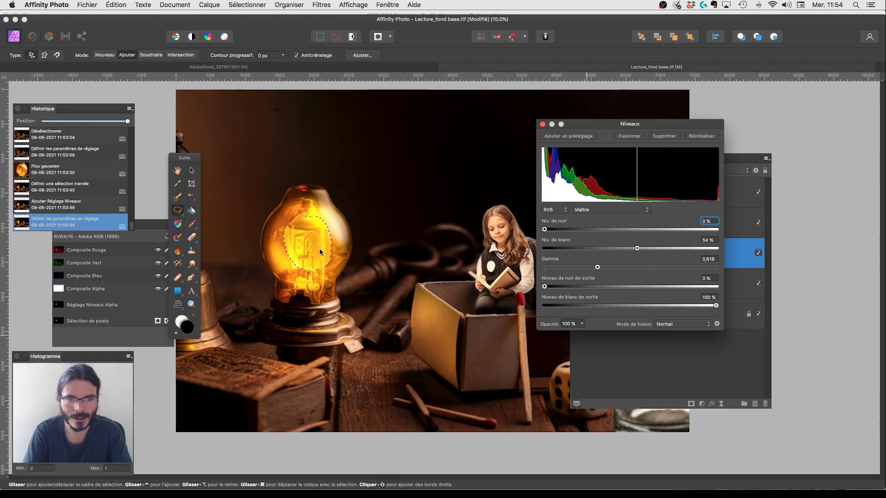
key("super+d")
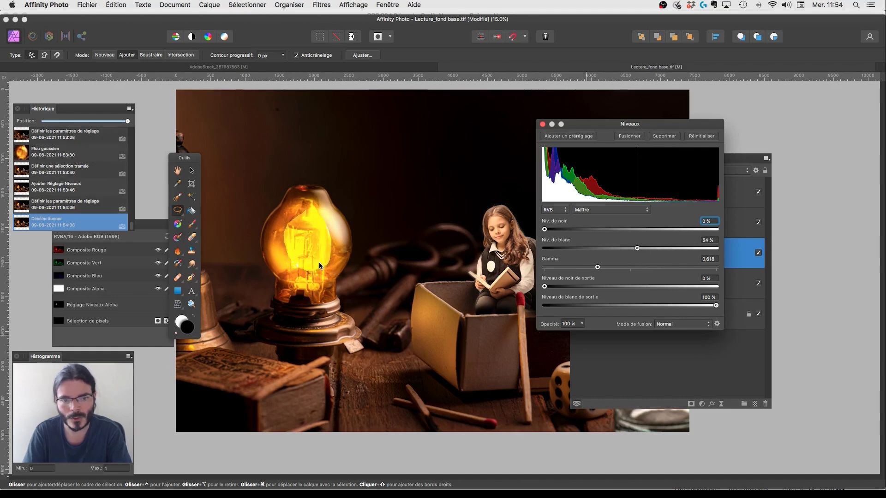
left_click_drag(642, 249, 622, 270)
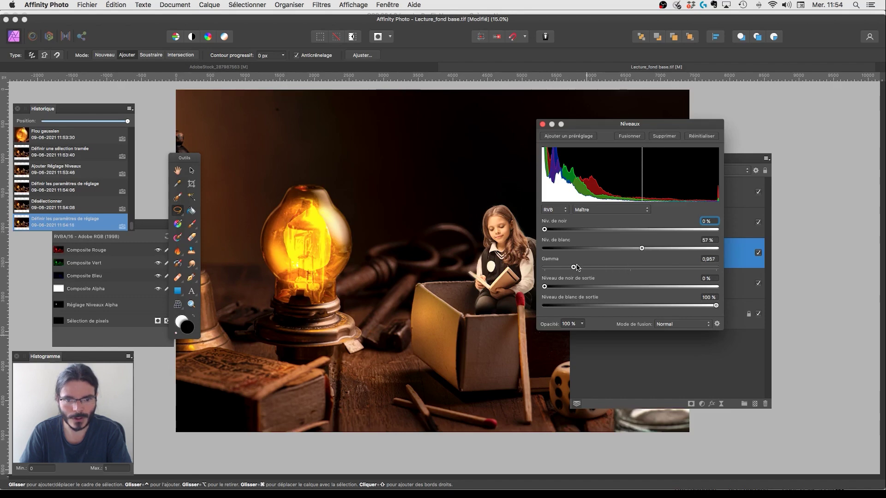
left_click_drag(580, 268, 574, 267)
left_click_drag(598, 122, 476, 151)
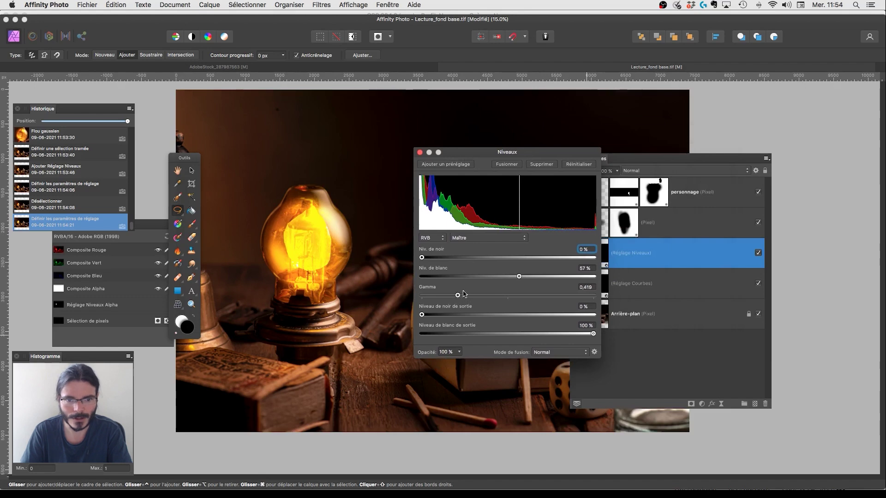
left_click(420, 152)
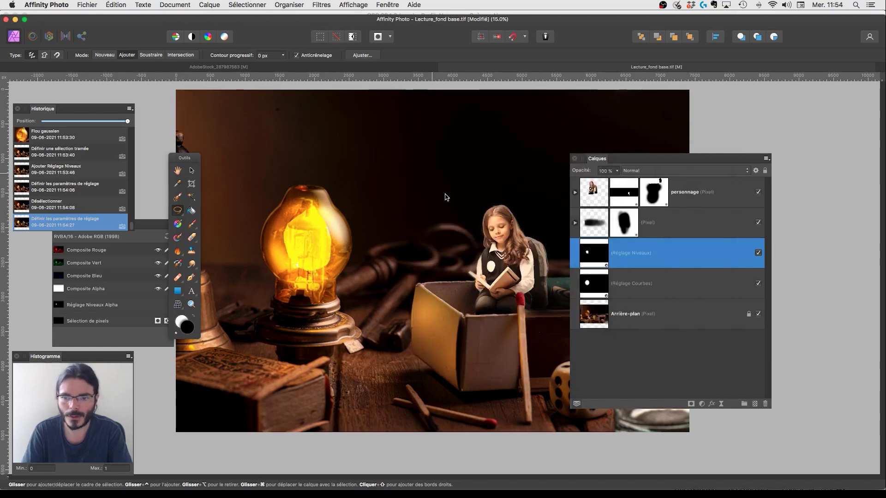
Repeat the last Gaussian blur on the Levels adjustment's mask to soften the filament glow
left_click(322, 6)
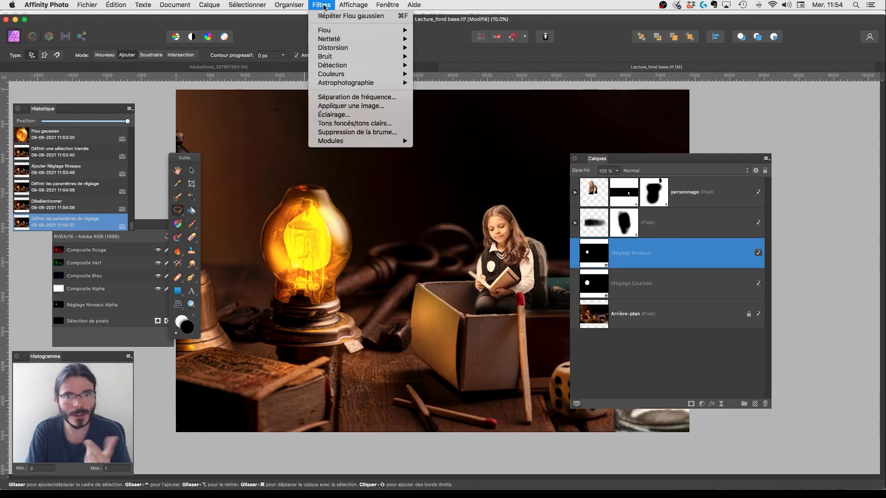
left_click(335, 16)
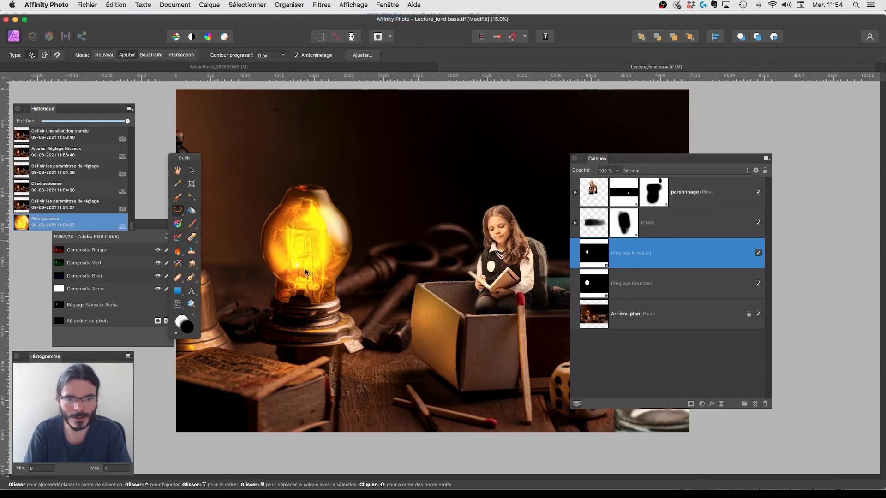
scroll(313, 268, "left", 2)
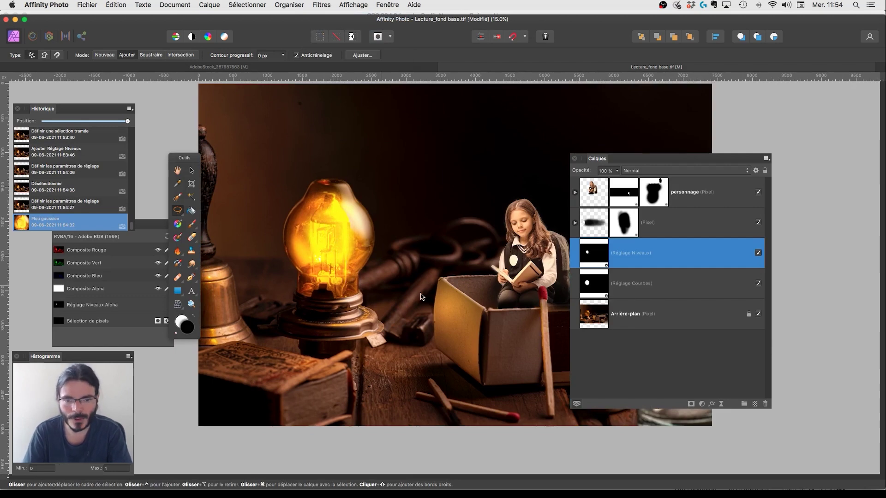
Add a pixel layer above the filament Levels adjustment and paint a soft white glow at the bulb's centre with a brush about 1073 px wide
left_click(755, 404)
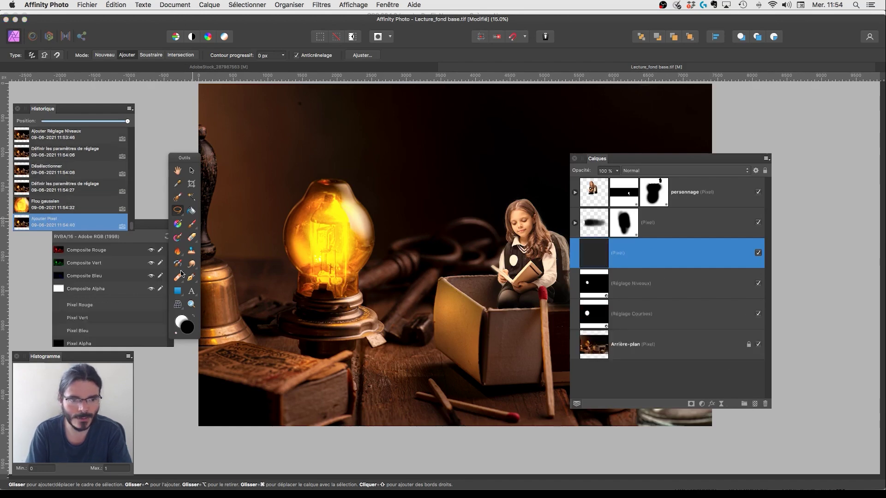
left_click(194, 225)
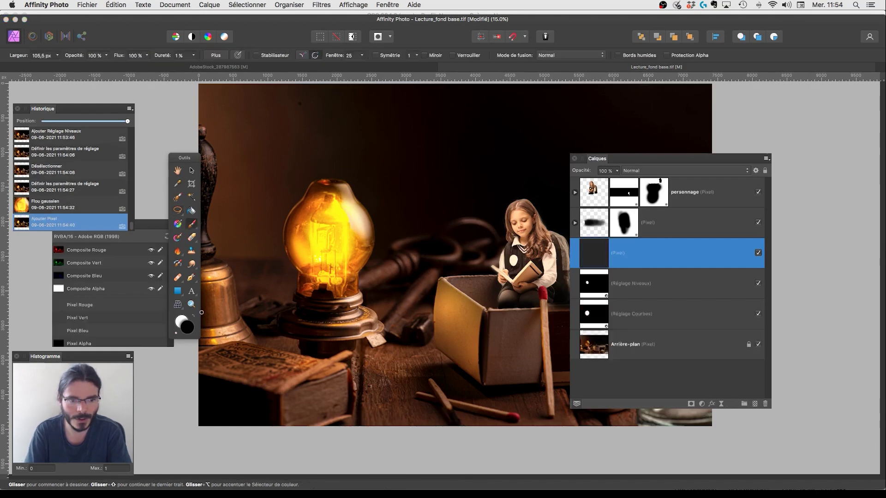
left_click(194, 317)
left_click_drag(326, 239, 346, 240)
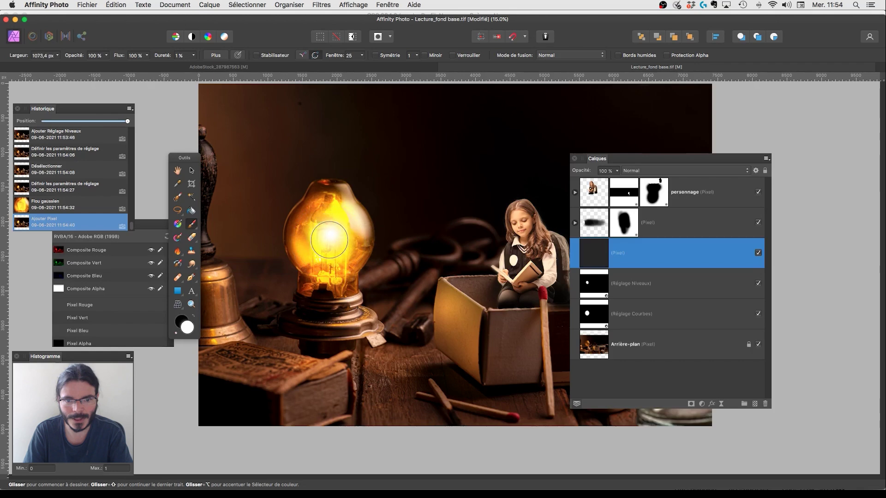
scroll(381, 294, "right", 3)
scroll(381, 295, "down", 1)
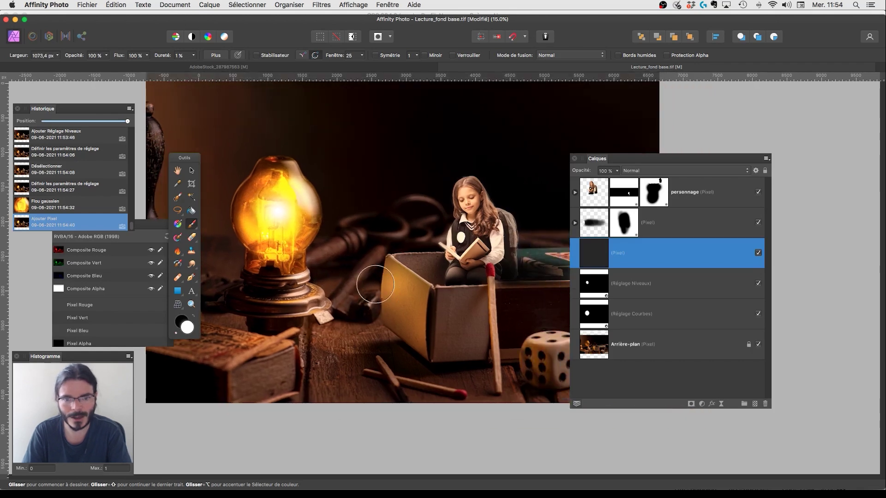
left_click_drag(306, 200, 266, 214)
key("super+z")
mouse_move(315, 261)
left_mouse_down()
mouse_move(280, 237)
mouse_move(274, 217)
left_mouse_up()
scroll(413, 321, "down", 2)
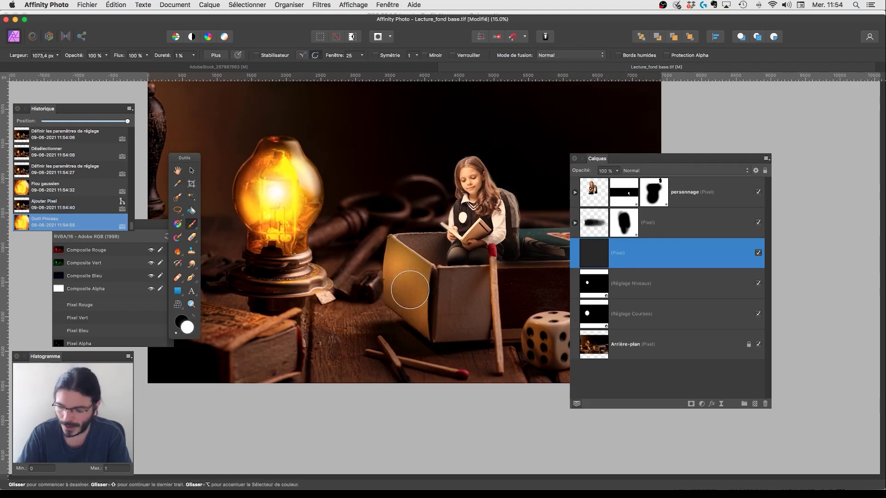
Draw a freehand selection around the matchbox side that faces the bulb
scroll(409, 289, "down", 2)
scroll(375, 309, "right", 2)
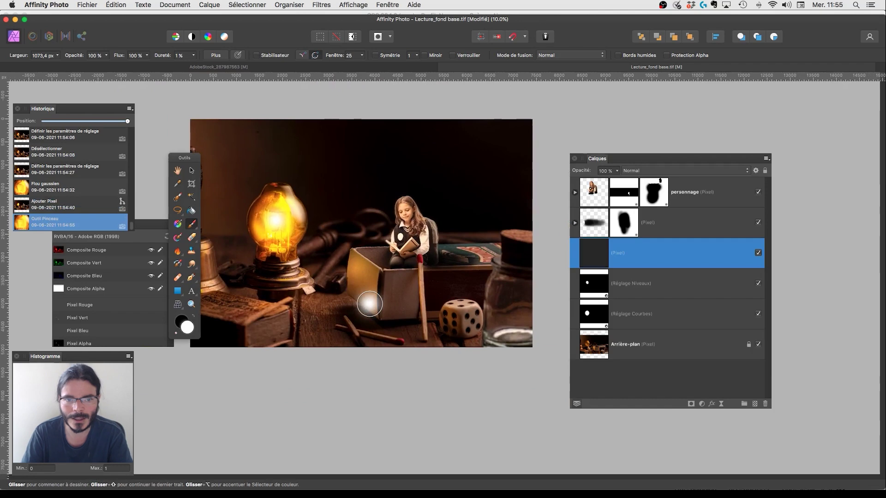
scroll(420, 287, "up", 2)
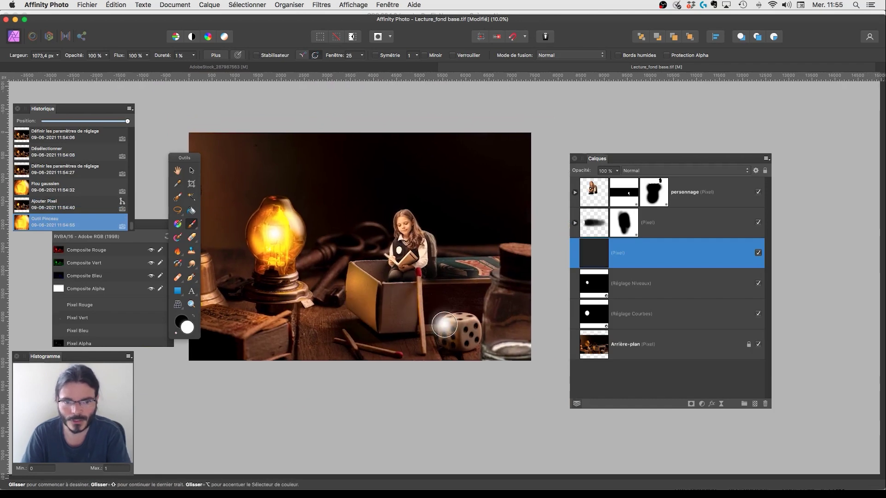
scroll(440, 314, "left", 2)
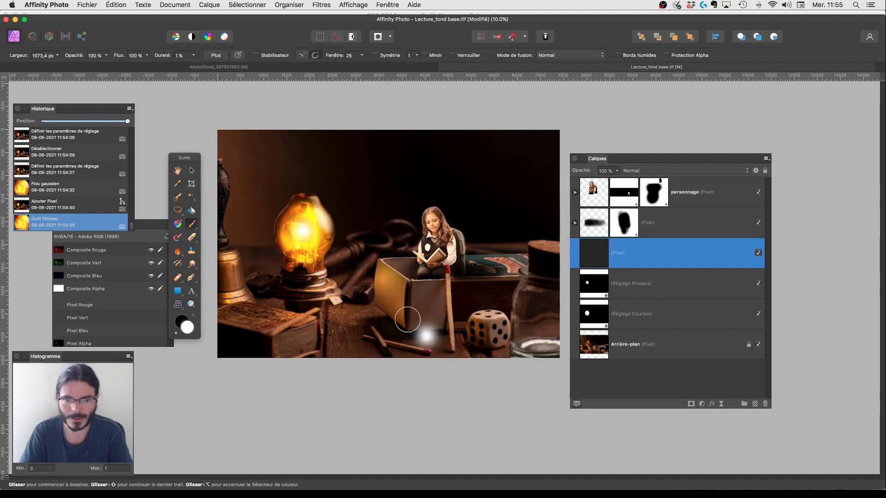
scroll(362, 253, "up", 3)
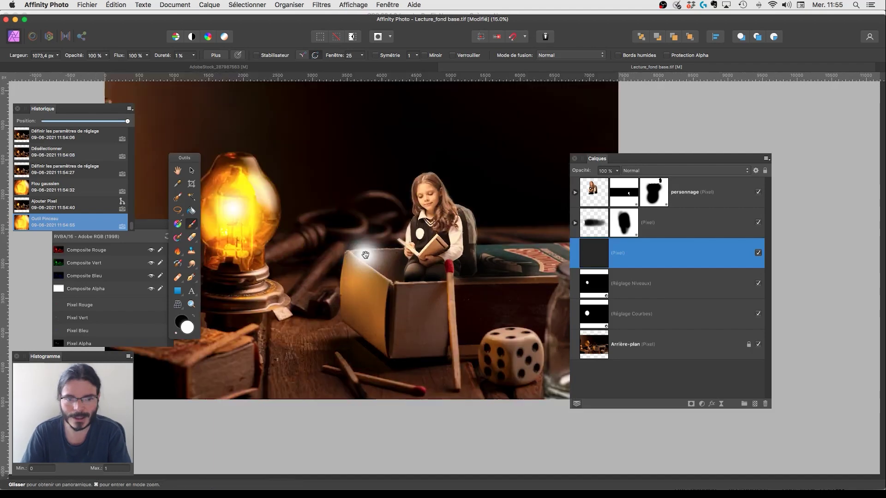
scroll(320, 276, "down", 3)
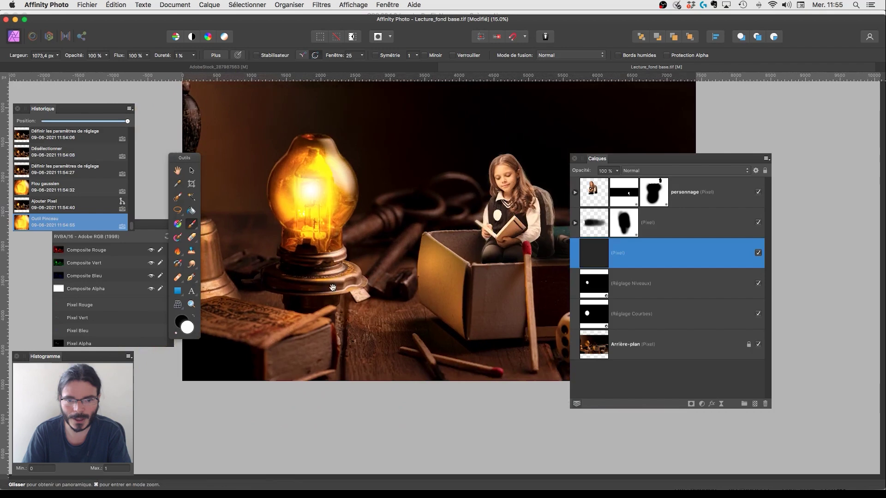
left_click(177, 210)
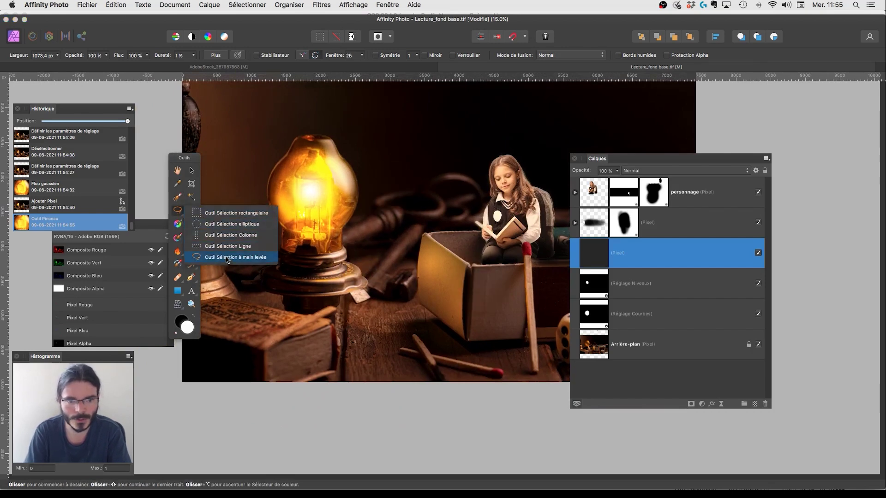
left_click(227, 260)
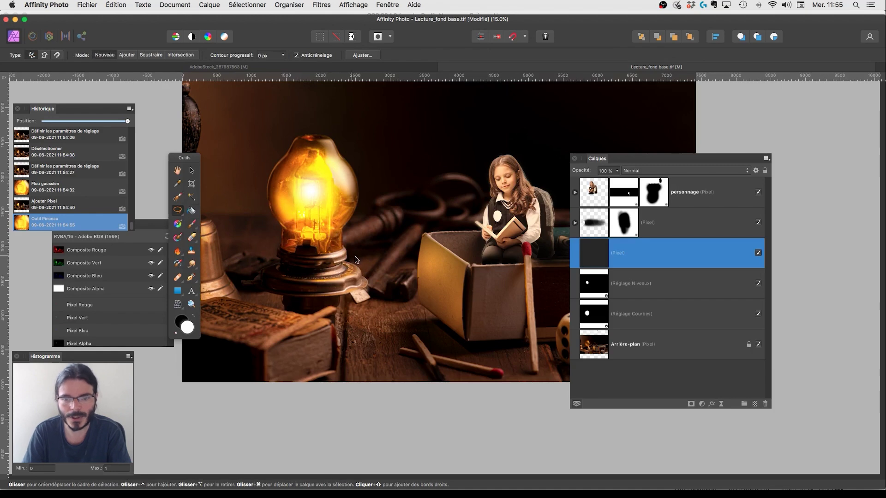
mouse_move(425, 235)
left_mouse_down()
mouse_move(419, 303)
mouse_move(462, 335)
mouse_move(467, 268)
left_mouse_up()
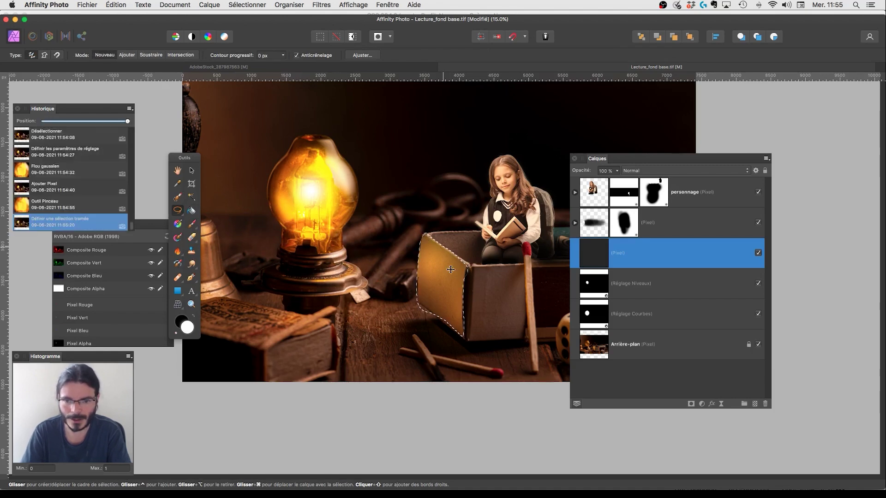
Add freehand selections on both sides of the bulb's base and on the nearby edge of the old book with its matches
left_click(128, 55)
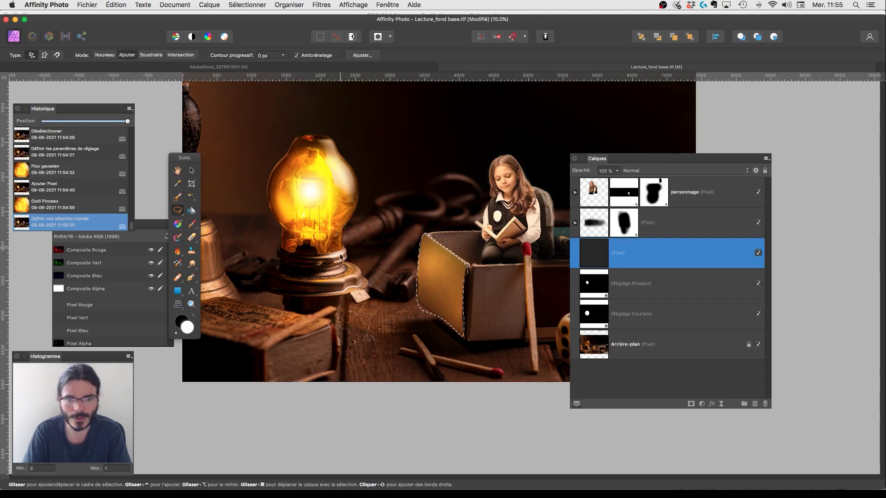
mouse_move(340, 228)
left_mouse_down()
mouse_move(326, 239)
mouse_move(308, 285)
mouse_move(363, 304)
mouse_move(358, 272)
left_mouse_up()
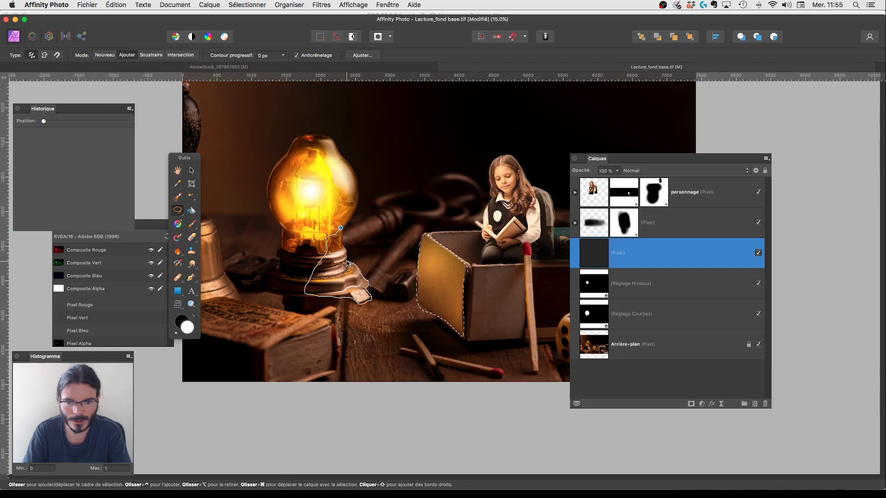
left_click_drag(342, 240, 341, 238)
mouse_move(279, 247)
left_mouse_down()
mouse_move(261, 272)
mouse_move(262, 288)
mouse_move(284, 311)
mouse_move(297, 303)
mouse_move(282, 282)
mouse_move(294, 266)
mouse_move(281, 249)
left_mouse_up()
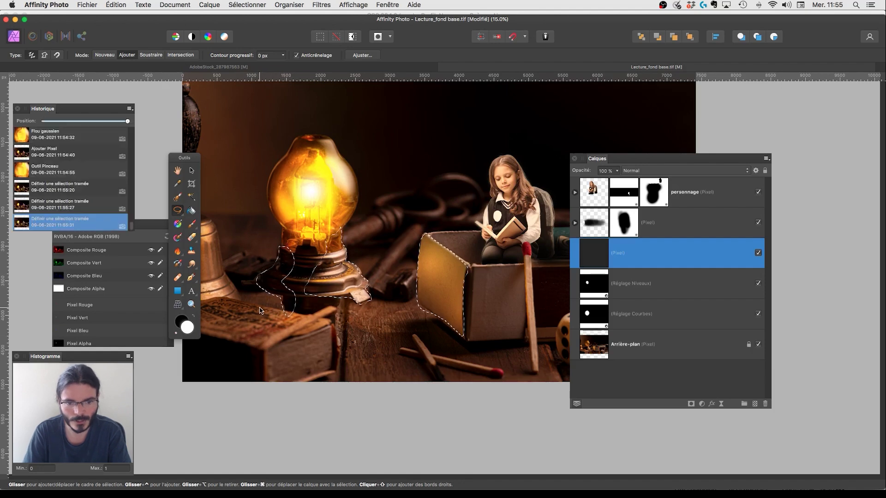
left_click_drag(259, 308, 290, 339)
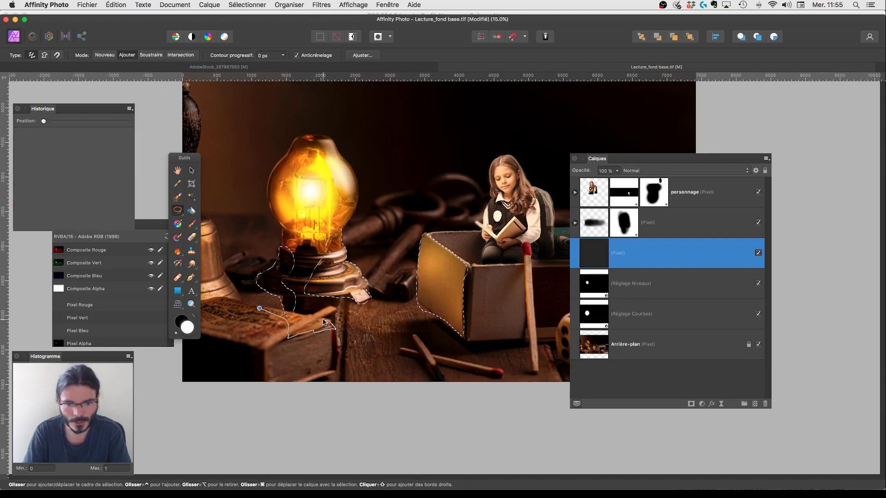
mouse_move(267, 308)
left_mouse_down()
mouse_move(315, 318)
mouse_move(295, 318)
left_mouse_up()
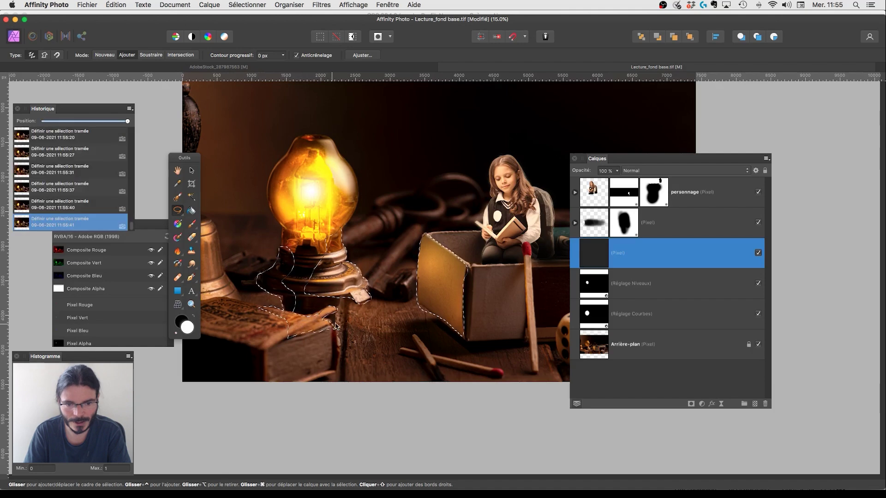
Add a Levels adjustment limited to the selected areas, clear the selection, and set the white level to 58%
left_click(702, 404)
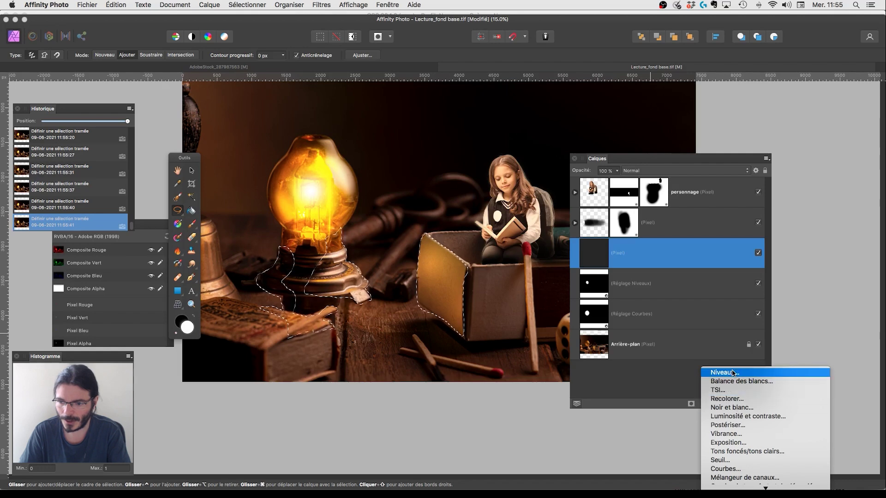
left_click(730, 391)
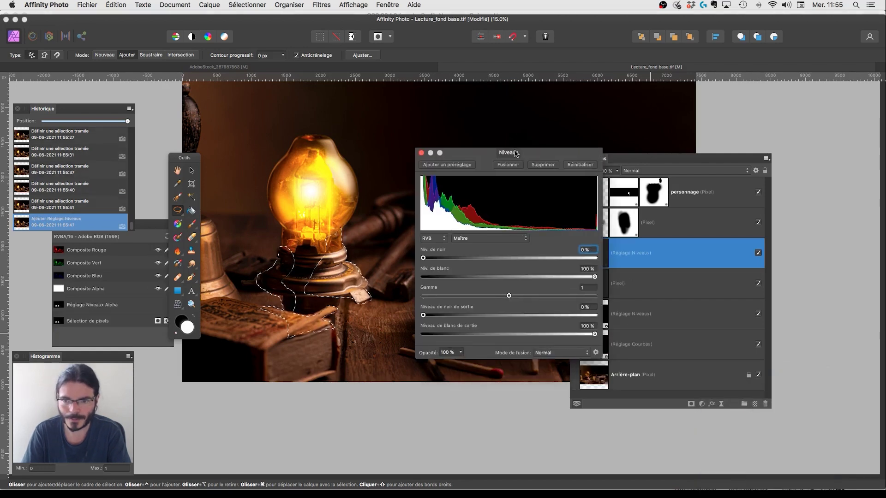
key("super+d")
left_click_drag(673, 250, 614, 252)
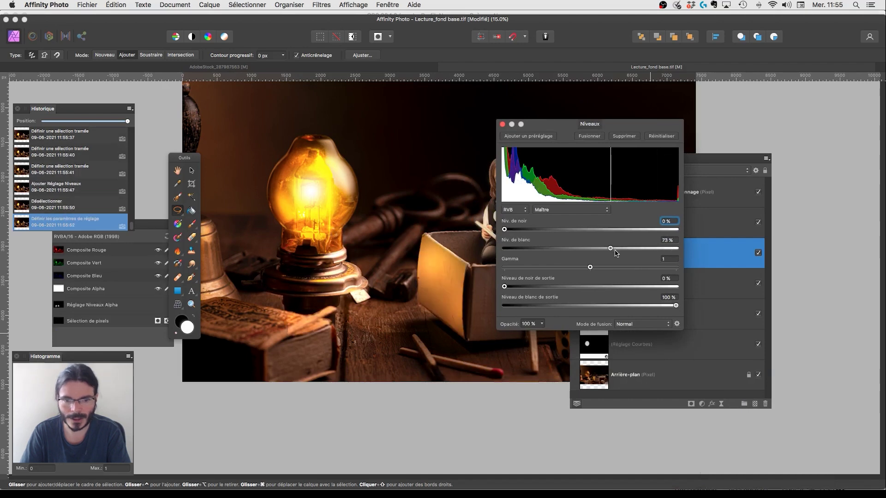
left_click_drag(612, 251, 609, 252)
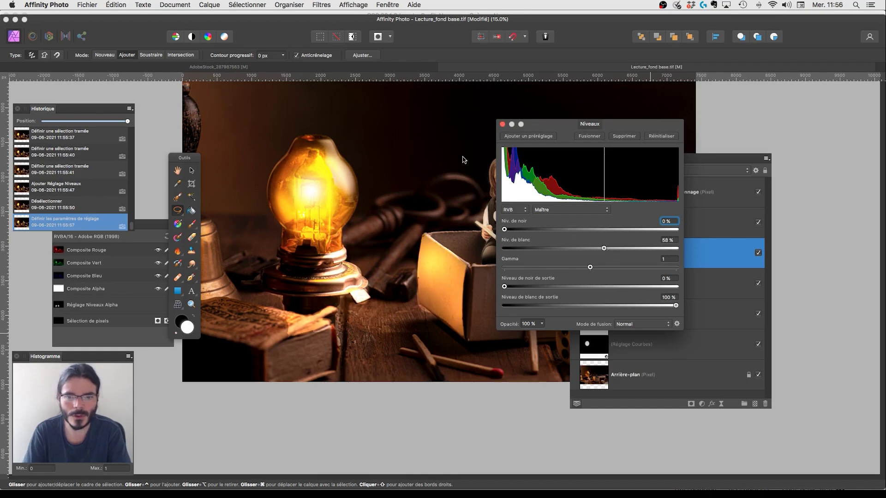
Apply a Gaussian blur to the new Levels adjustment's mask to soften the edges of the lit areas
left_click(323, 5)
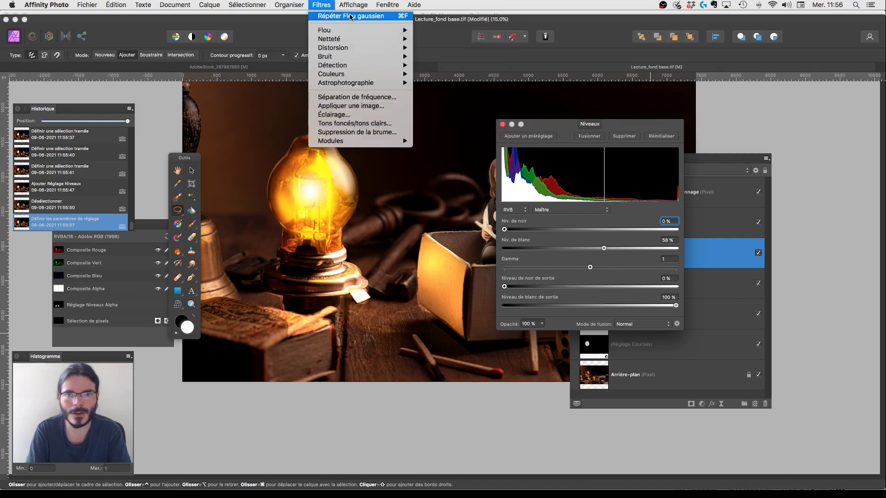
mouse_move(347, 30)
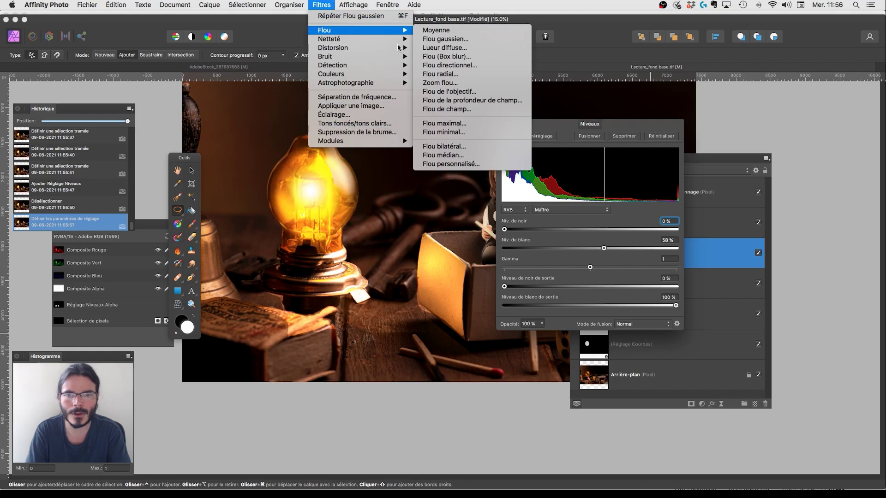
left_click(445, 39)
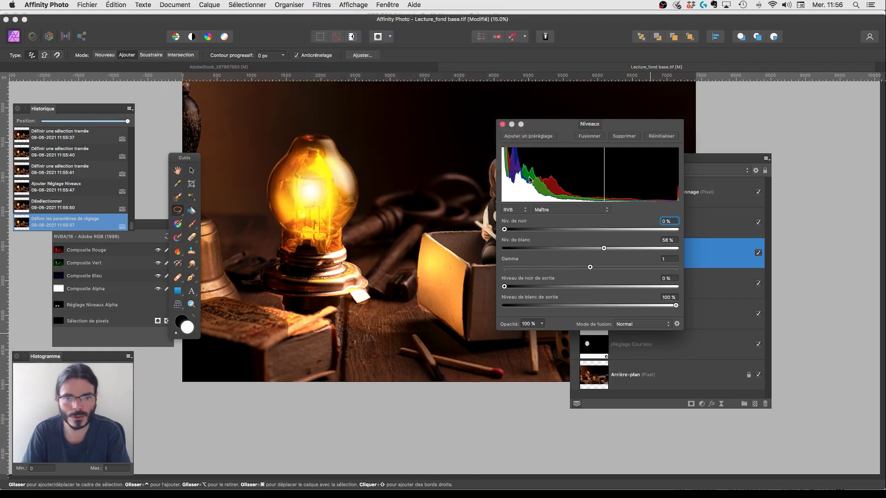
left_click_drag(760, 422, 535, 139)
left_click_drag(588, 162, 555, 164)
left_click(628, 178)
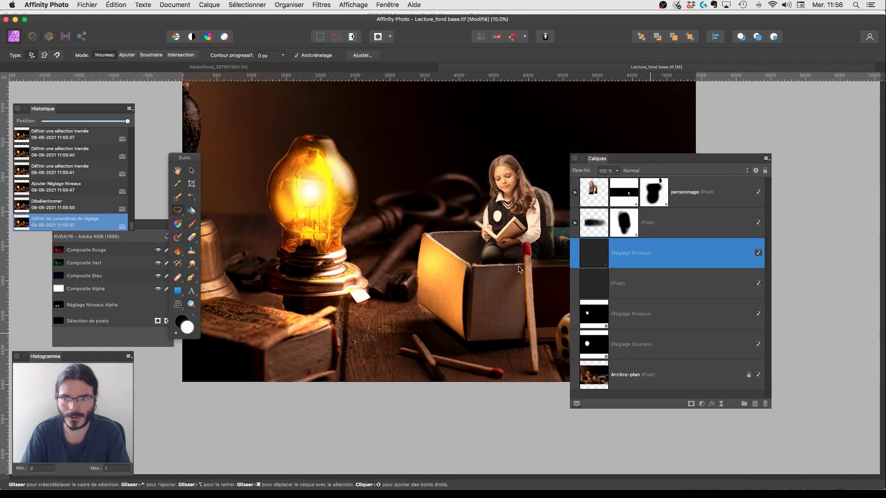
Try a Shadows/Highlights adjustment placed directly above the personnage layer
key("super+minus")
left_click_drag(468, 271, 385, 278)
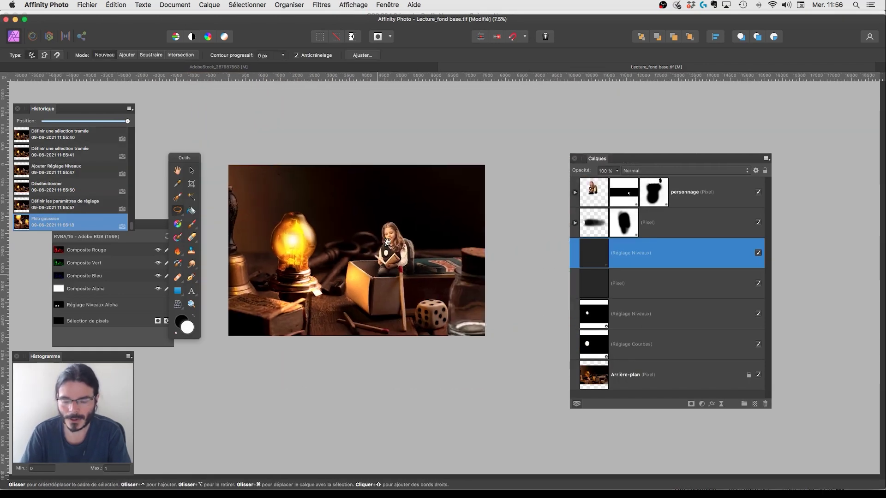
key("super+plus")
key("super+plus")
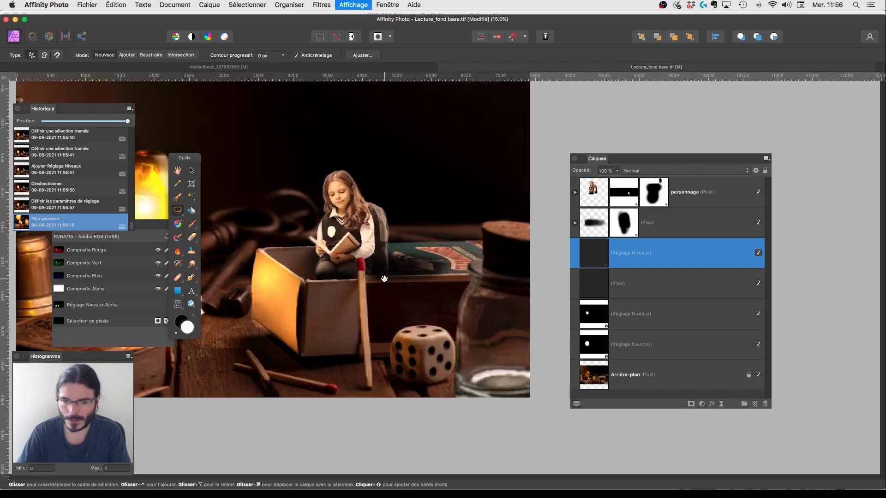
left_click(694, 194)
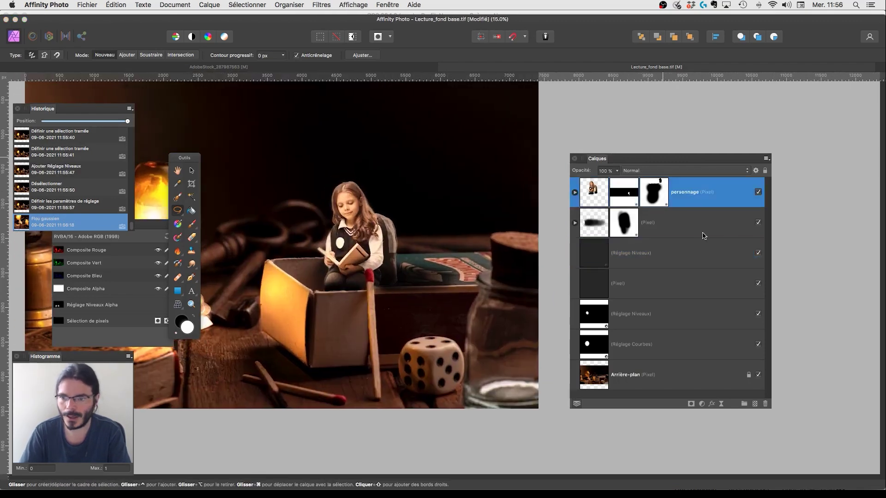
left_click(702, 404)
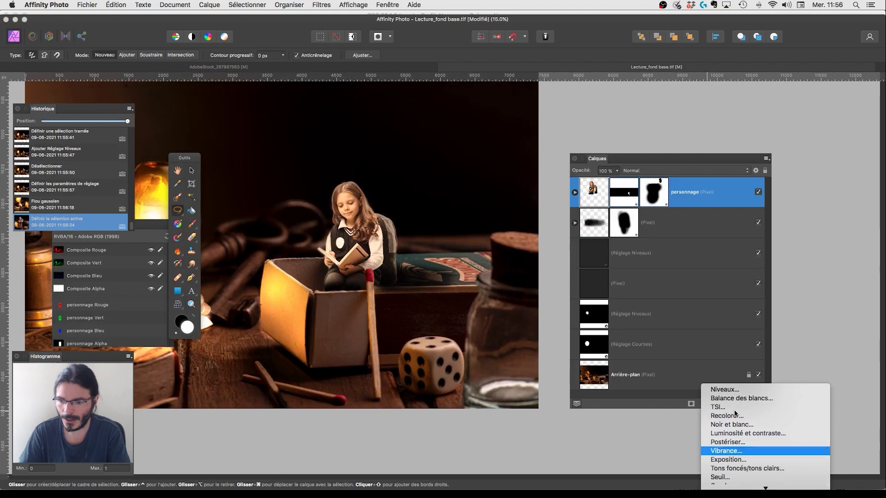
scroll(730, 465, "down", 5)
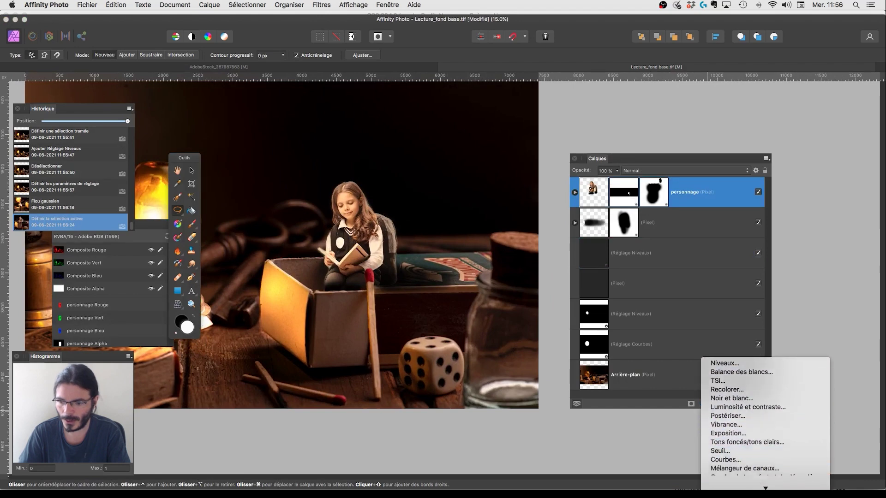
left_click(749, 408)
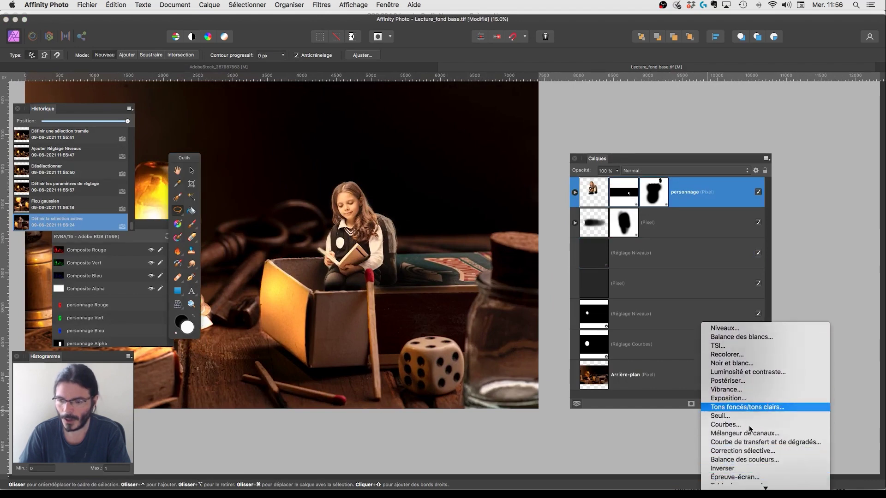
left_click_drag(583, 255, 501, 125)
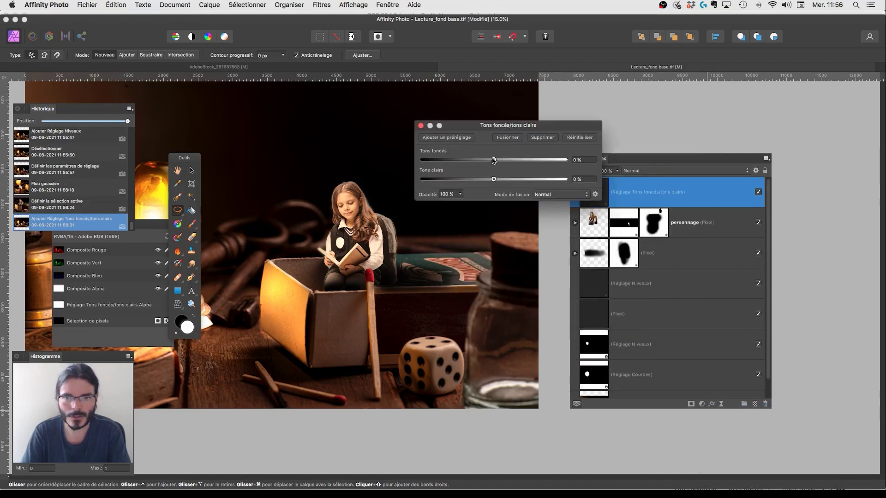
Test the adjustment with shadows at -43% and highlights at -30%, and delete it
left_click_drag(494, 160, 441, 163)
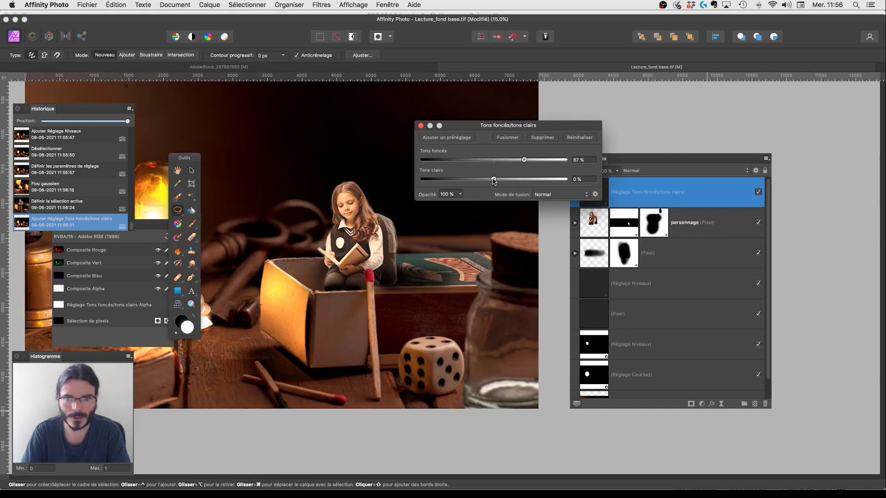
left_click_drag(493, 180, 471, 180)
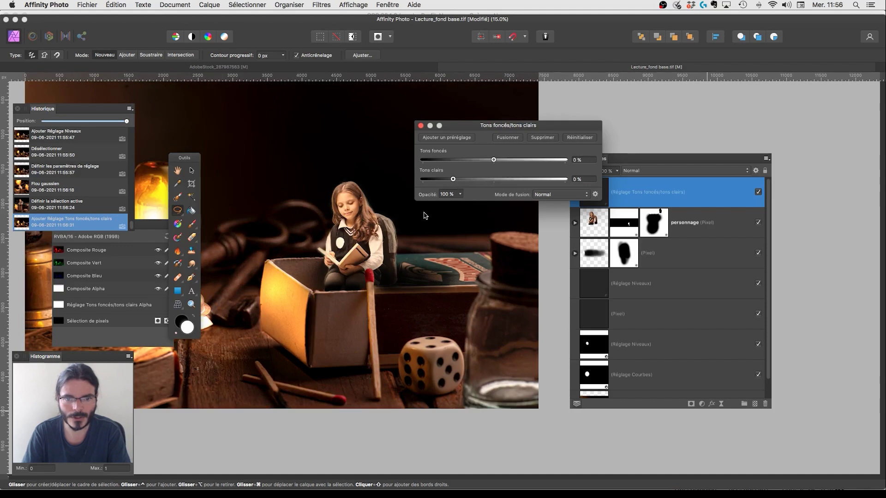
left_click_drag(474, 185, 530, 191)
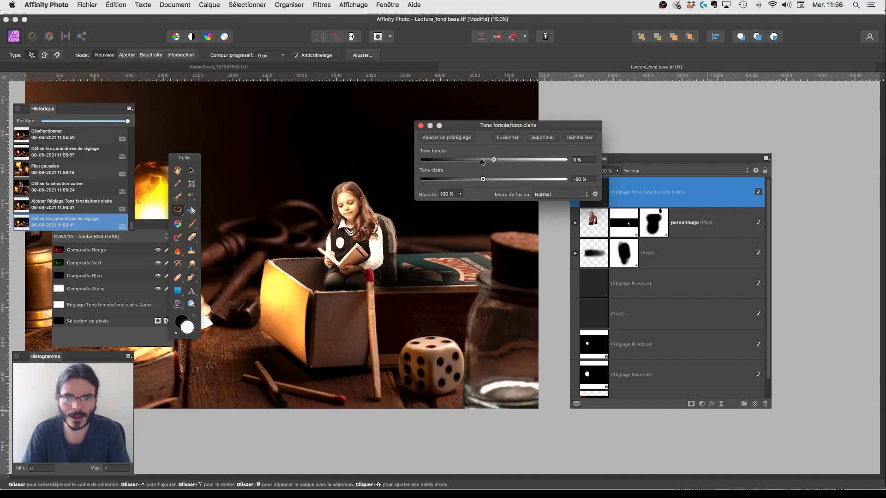
left_click_drag(480, 161, 489, 161)
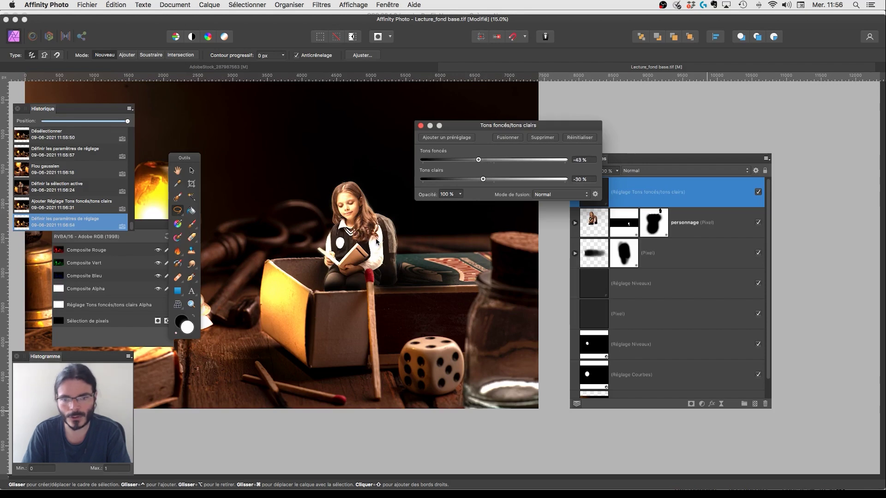
mouse_move(696, 196)
left_mouse_down()
mouse_move(800, 390)
mouse_move(769, 257)
mouse_move(701, 181)
mouse_move(697, 198)
left_mouse_up()
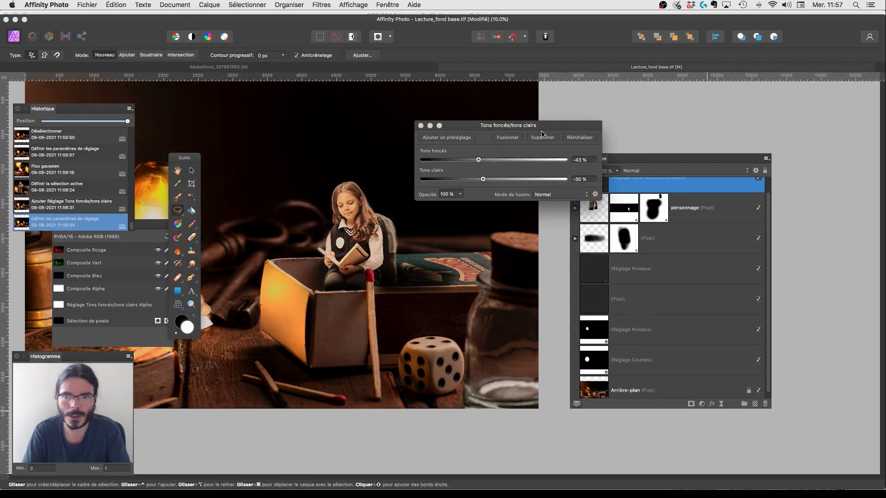
left_click_drag(548, 126, 524, 152)
left_click(519, 165)
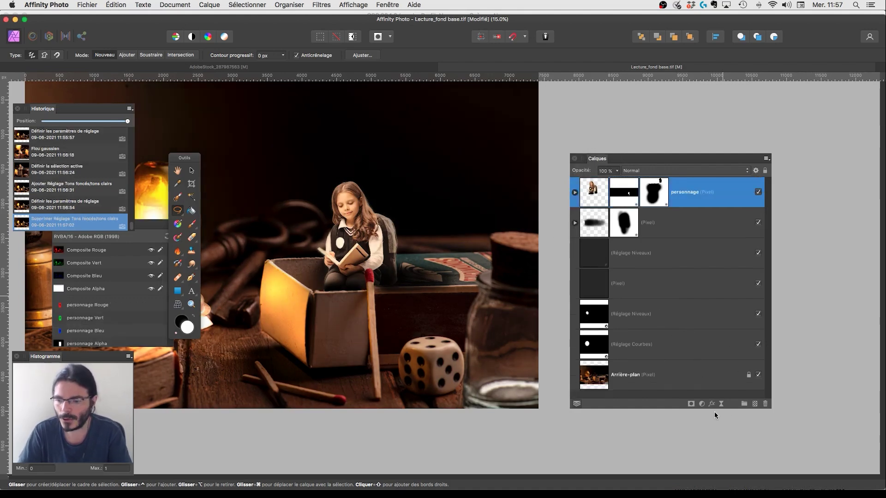
Add a Curves adjustment and nest it inside the personnage layer, below its two masks, so it affects only the girl
left_click(702, 404)
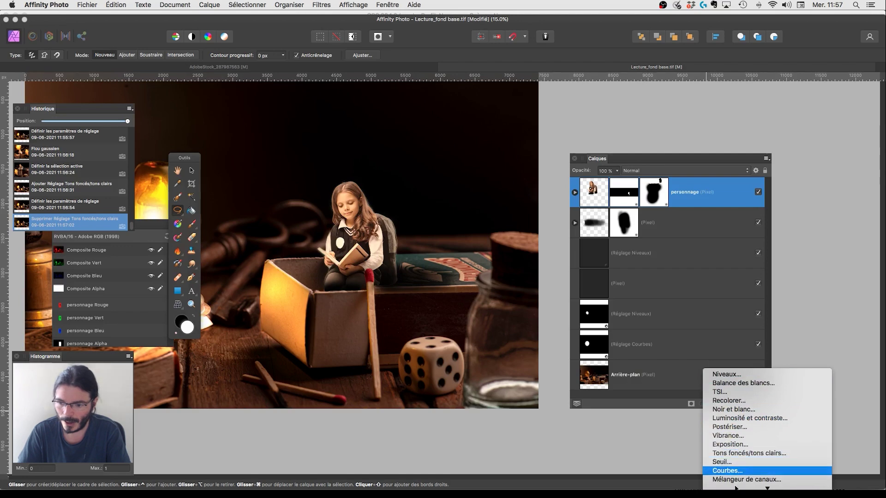
left_click(734, 464)
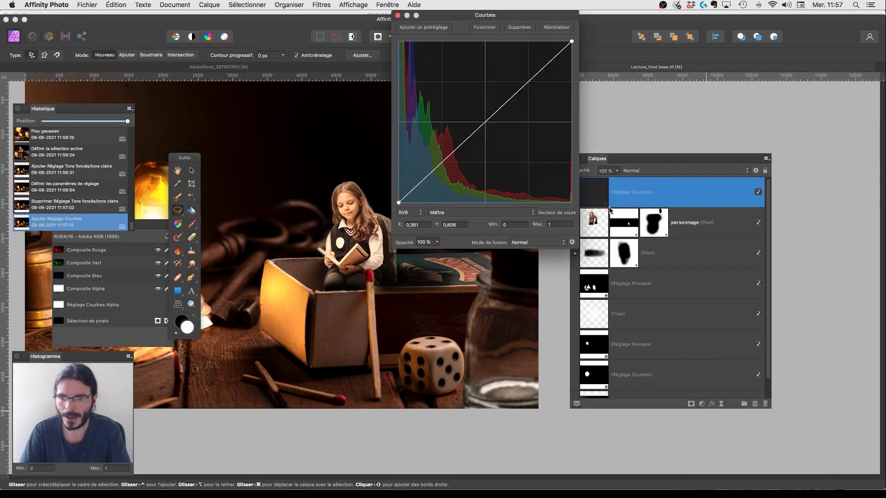
left_click_drag(548, 17, 506, 27)
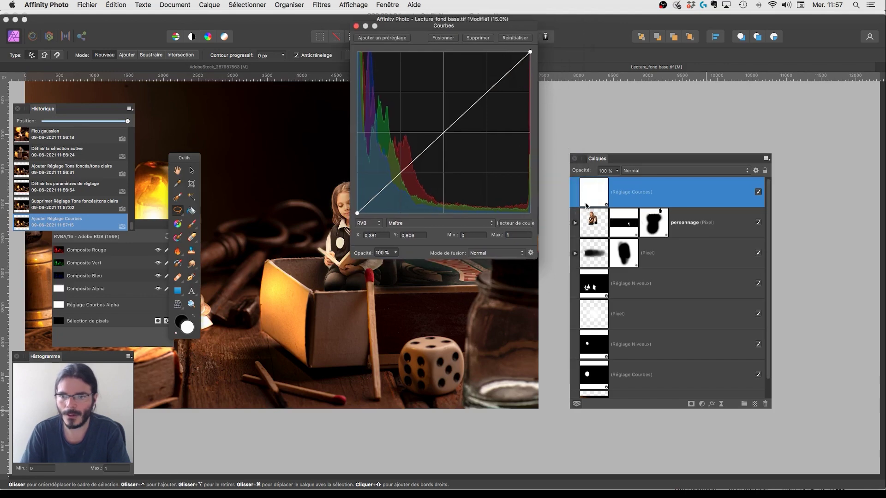
left_click(575, 223)
left_click_drag(593, 198, 646, 296)
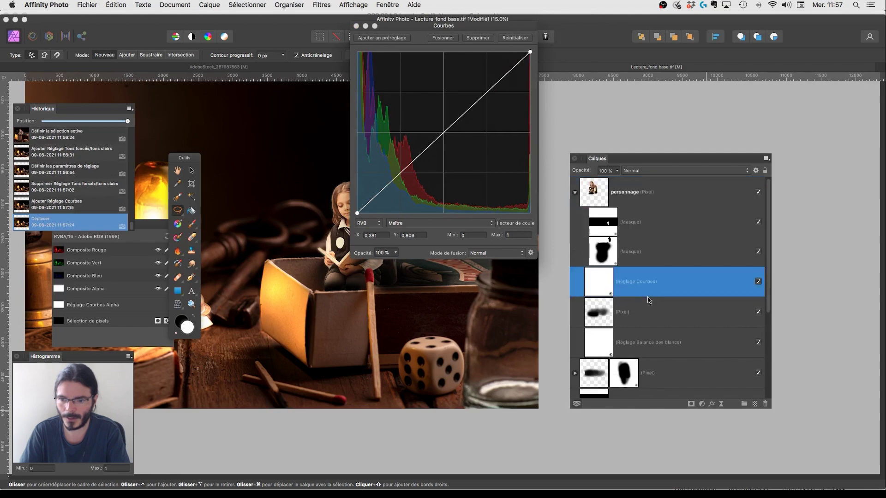
Darken the girl by pulling the master curve down at a point near X 0.613, Y 0.369, keeping the Normal blend mode
left_click_drag(487, 27, 651, 100)
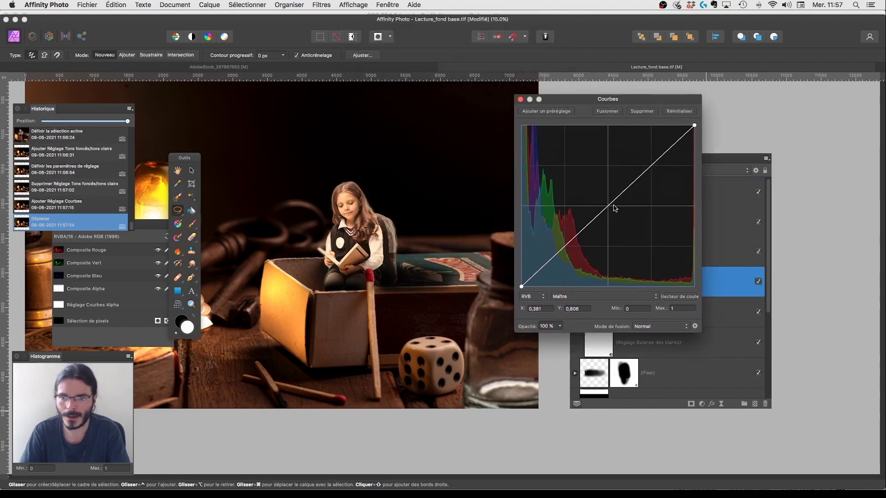
left_click_drag(609, 209, 626, 230)
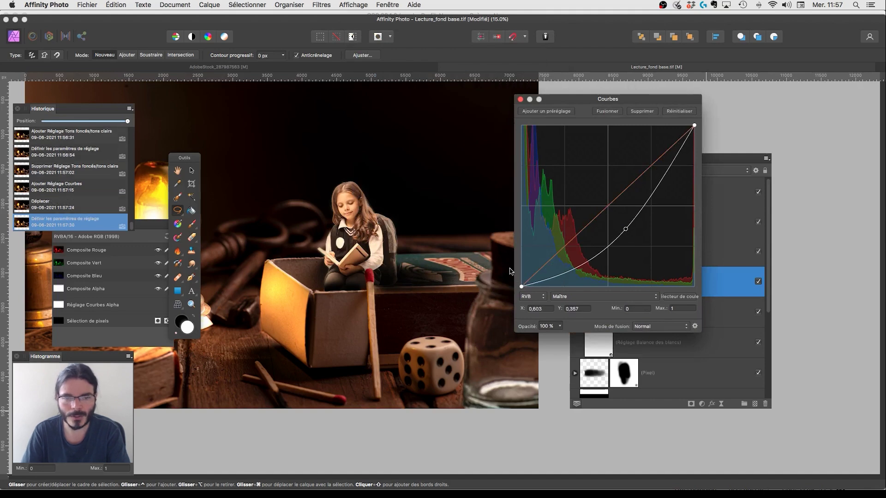
left_click_drag(596, 98, 464, 126)
left_click_drag(494, 257, 498, 264)
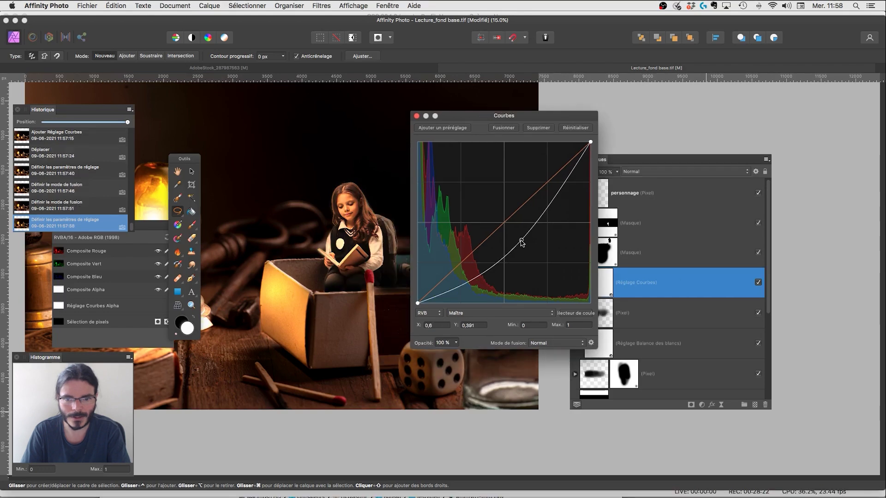
left_click_drag(521, 243, 524, 244)
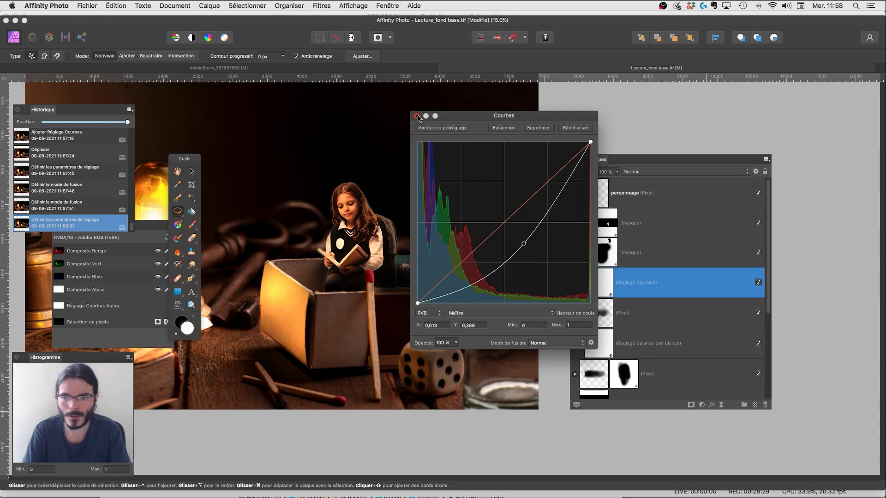
left_click(417, 118)
Mask the Curves adjustment in black with a 419.5 px brush at 0% hardness to remove the darkening from the girl's side facing the bulb
left_click(599, 290)
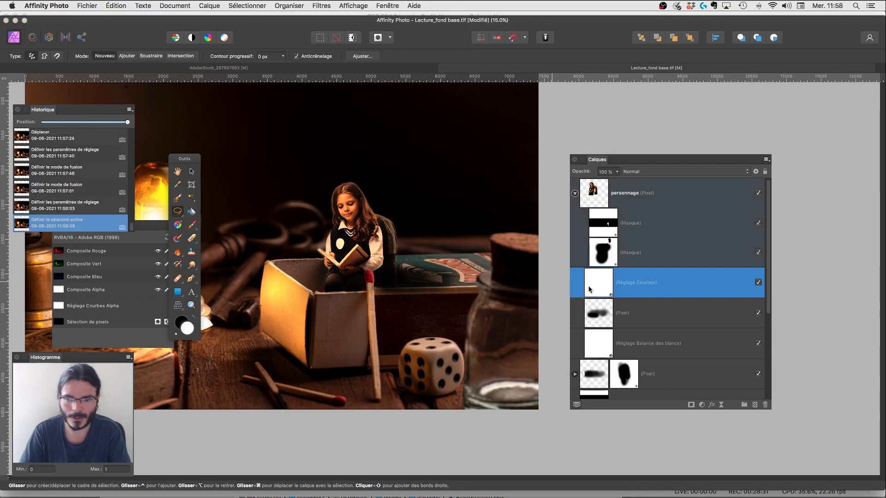
left_click(192, 225)
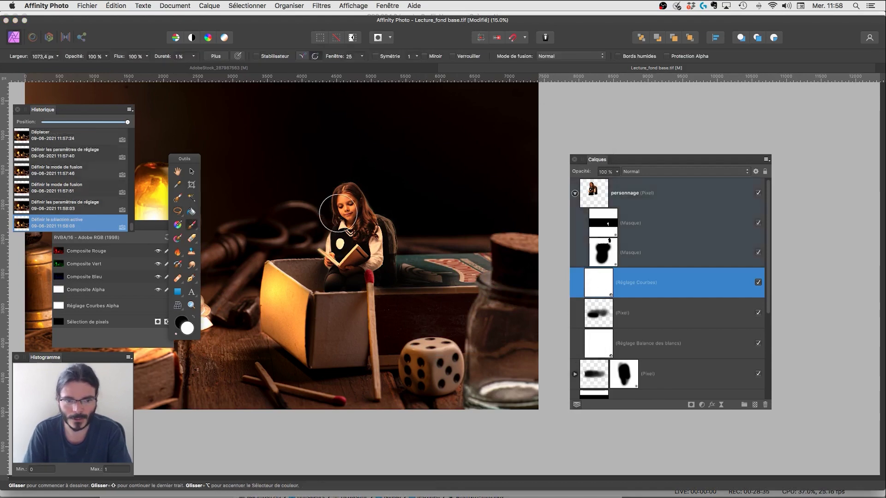
key("super+plus")
scroll(342, 200, "up", 3)
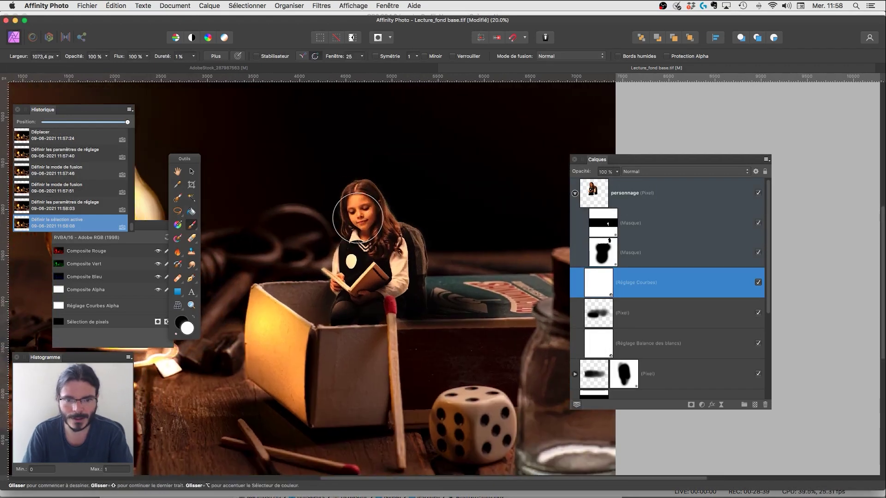
mouse_move(357, 223)
left_mouse_down()
mouse_move(350, 185)
mouse_move(348, 233)
mouse_move(342, 211)
left_mouse_up()
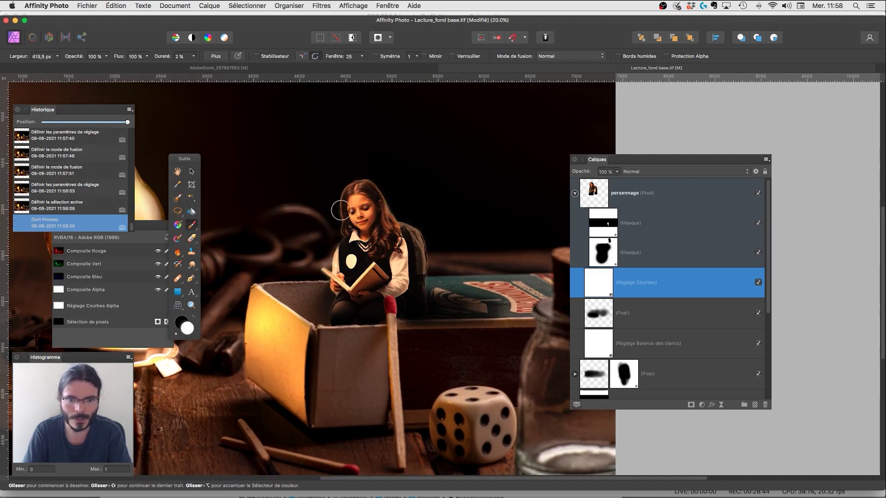
left_click(193, 318)
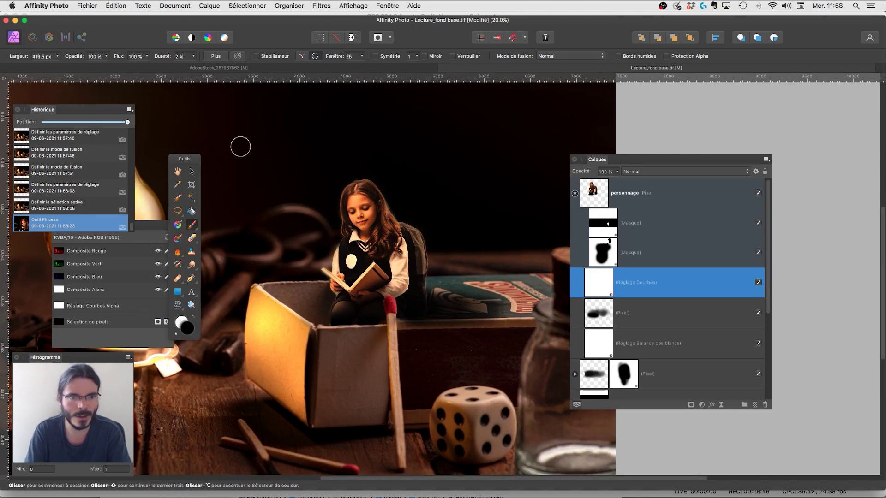
left_click(194, 57)
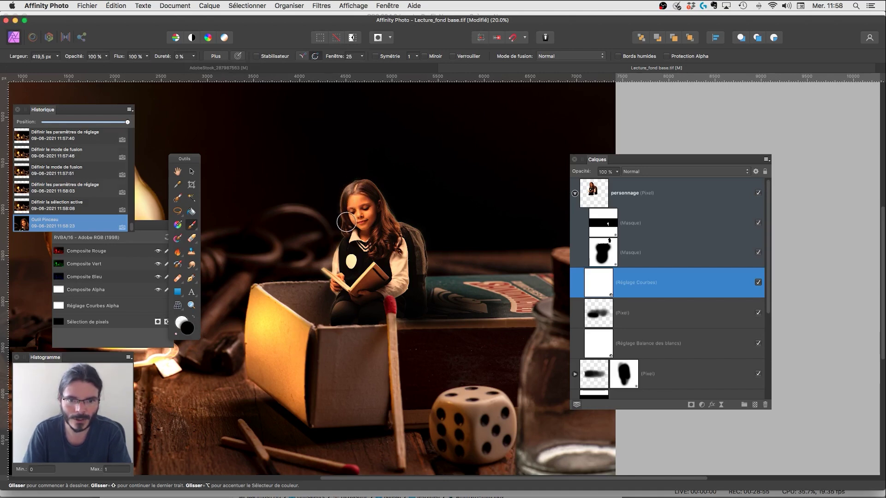
left_click_drag(346, 224, 346, 205)
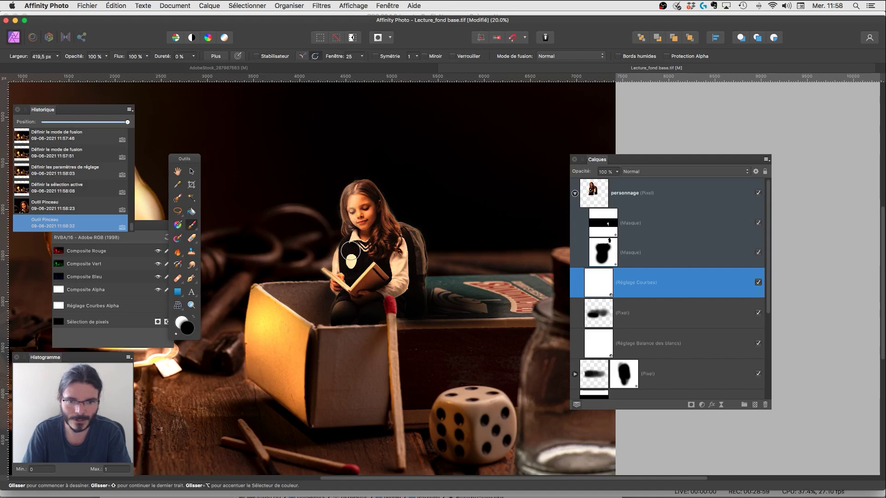
left_click_drag(369, 267, 373, 244)
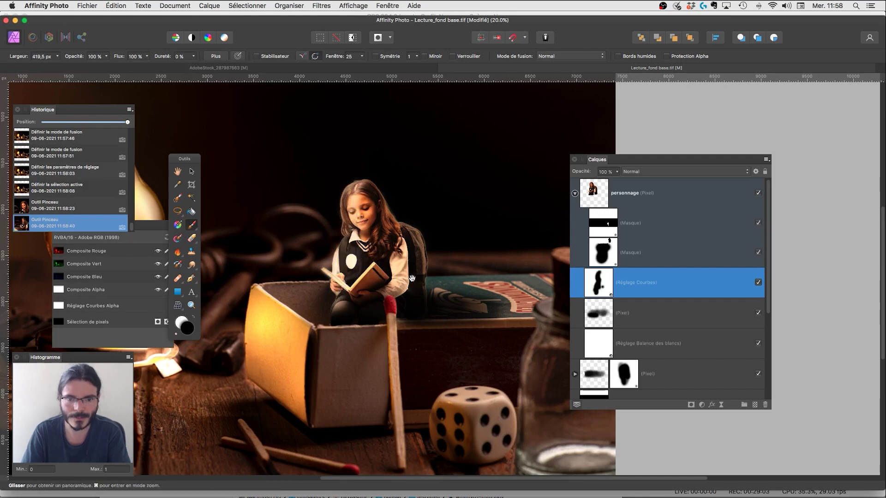
left_click_drag(409, 279, 428, 284)
left_click_drag(391, 204, 367, 193)
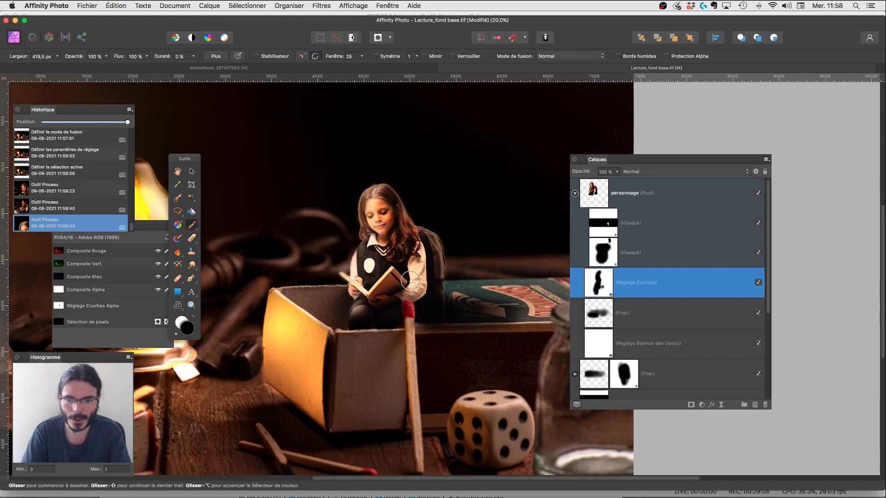
Refine the Curves mask around the girl's face with a 189.1 px brush, switching the paint colour to white to restore darkening
scroll(410, 280, "down", 2)
left_click_drag(410, 280, 442, 238)
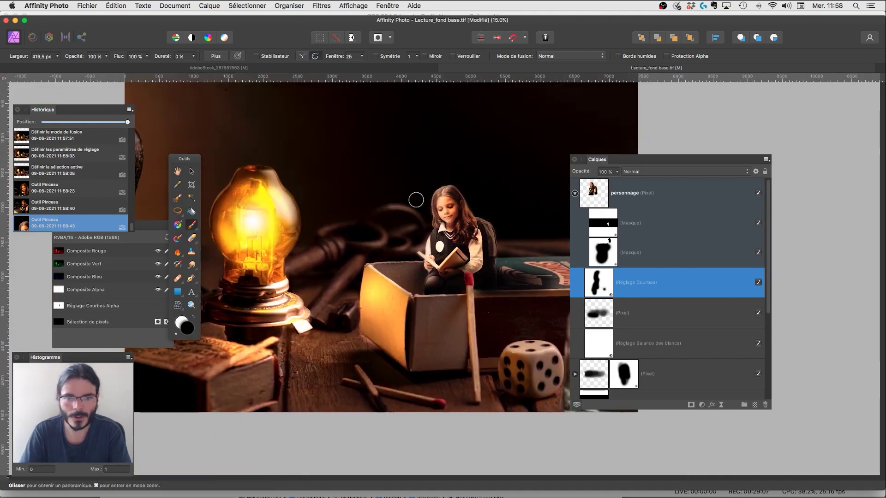
left_click_drag(441, 282, 400, 276)
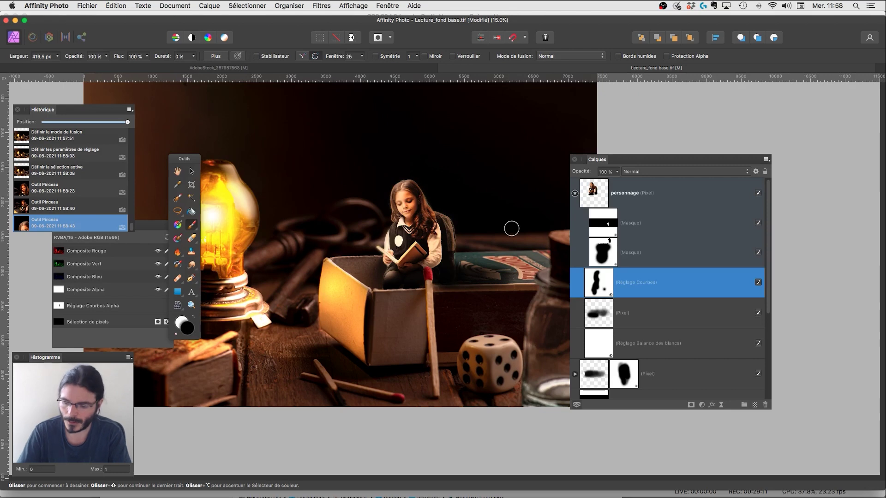
scroll(417, 152, "down", 1)
left_click_drag(409, 260, 401, 277)
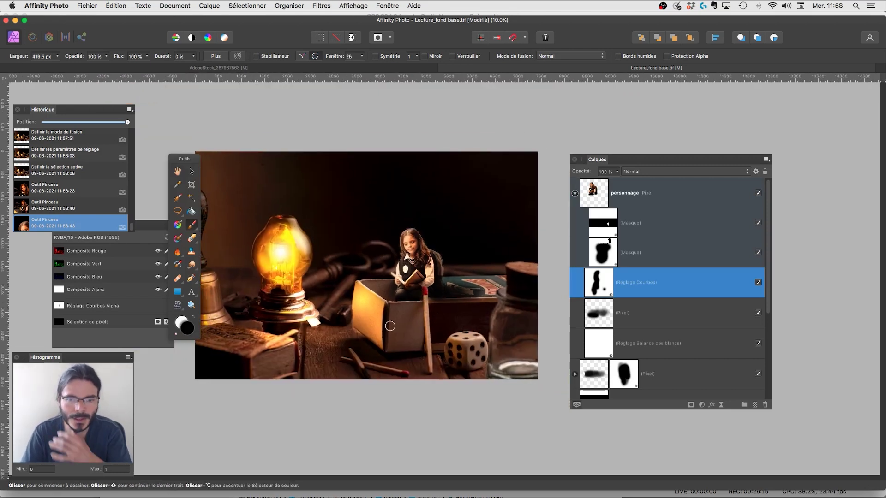
scroll(424, 221, "up", 2)
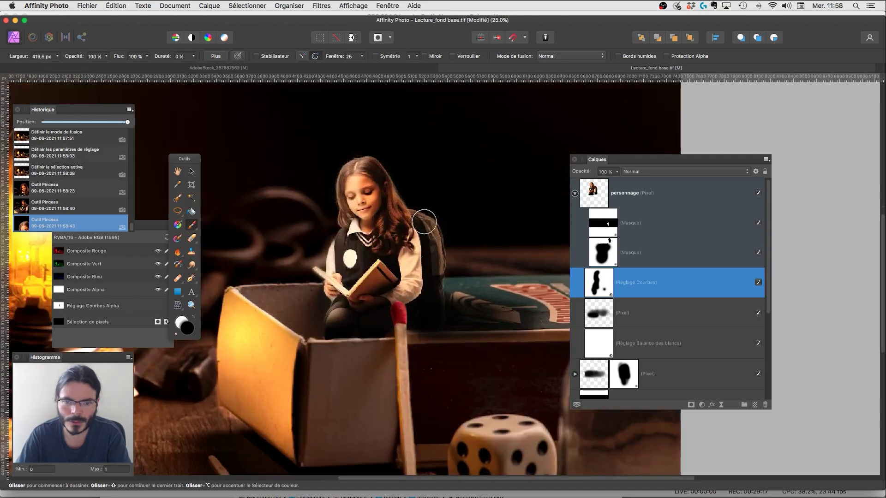
mouse_move(359, 202)
left_mouse_down()
mouse_move(341, 202)
mouse_move(368, 198)
mouse_move(369, 214)
left_mouse_up()
key("x")
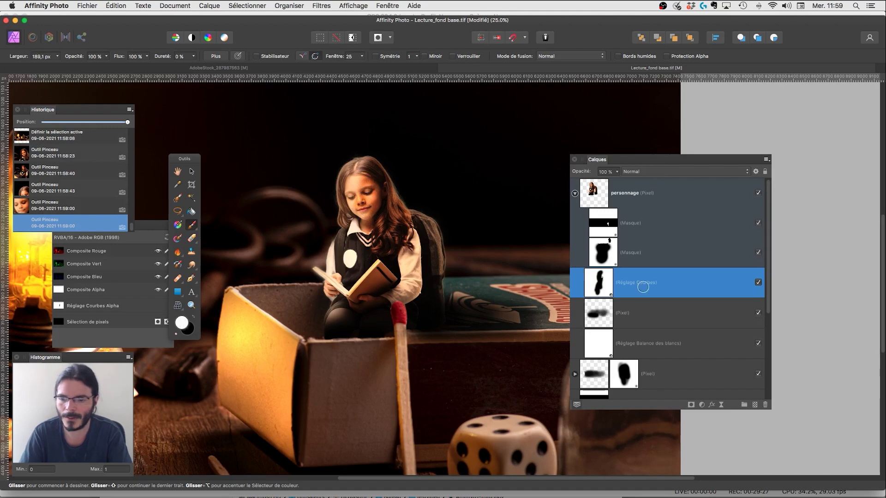
Set the blend mode of the girl's Curves adjustment to Luminosité
left_click(641, 171)
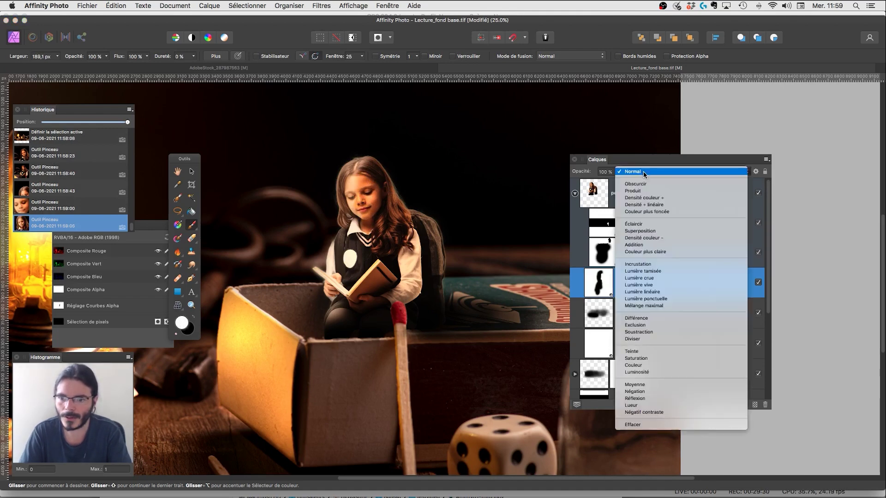
left_click(640, 372)
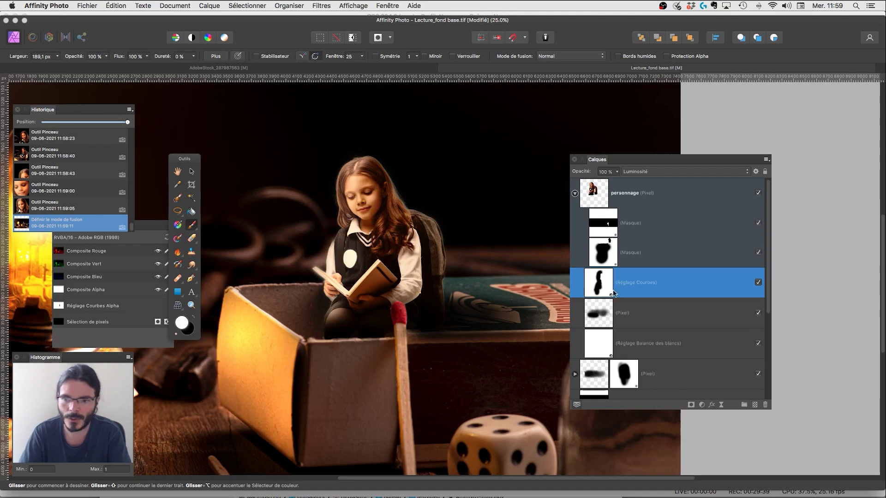
left_click_drag(407, 287, 421, 306)
key("super+minus")
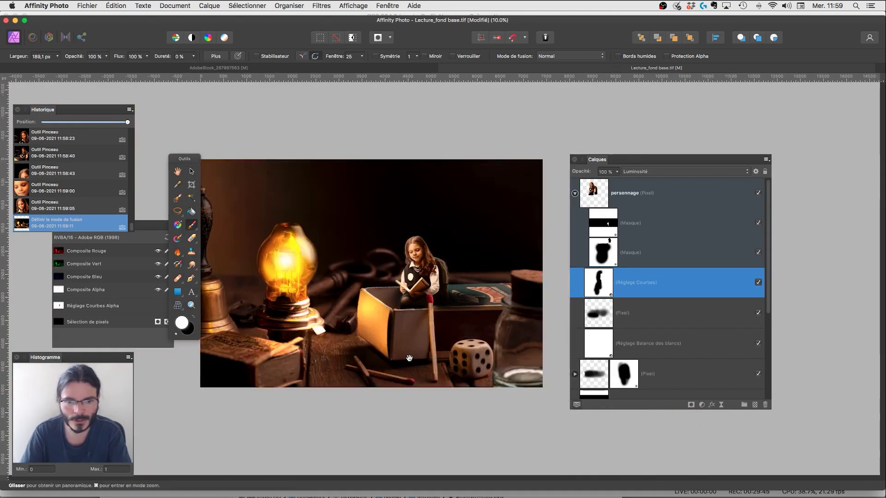
left_click_drag(409, 359, 427, 360)
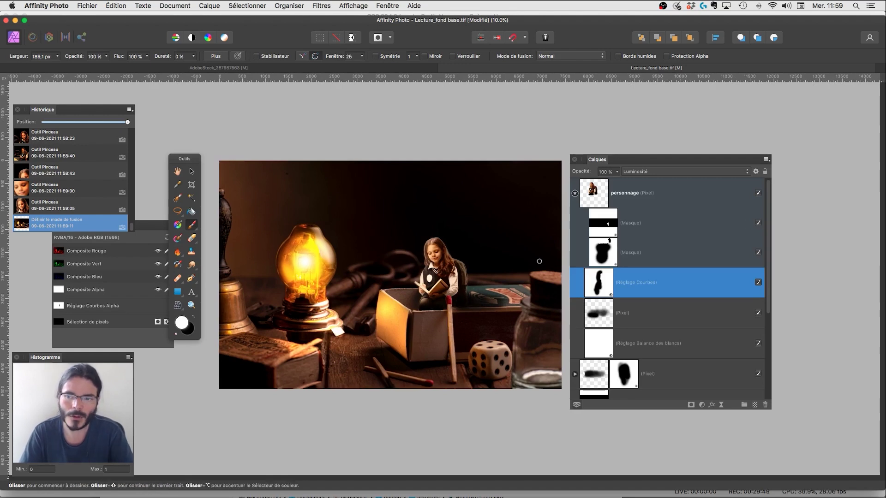
Add a Recolor adjustment above the personnage layer with a hue of 193.4° and 64% saturation
left_click(670, 189)
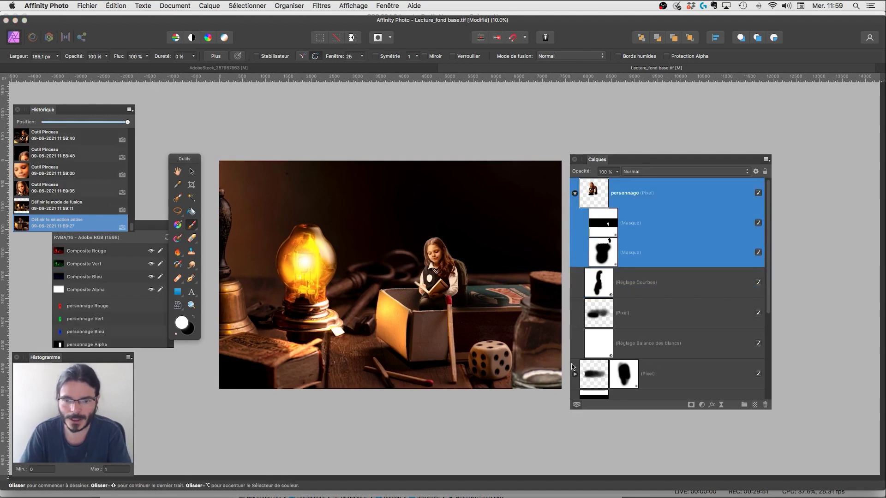
left_click(702, 405)
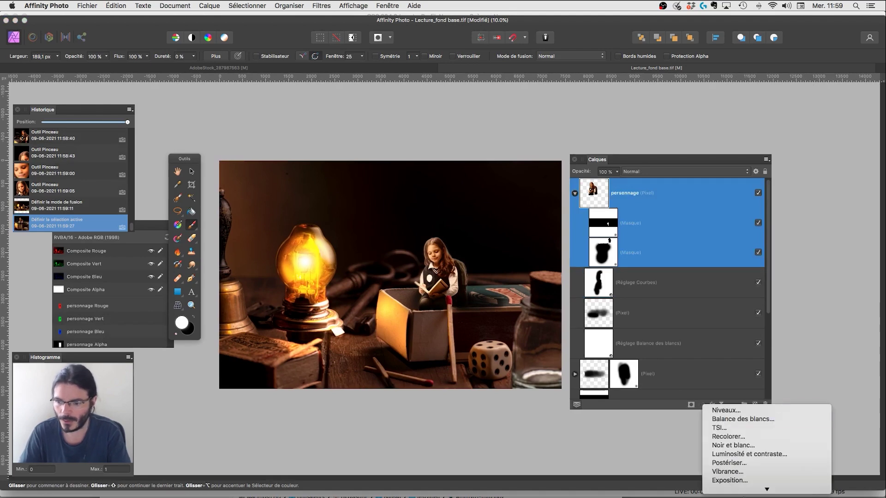
left_click(730, 437)
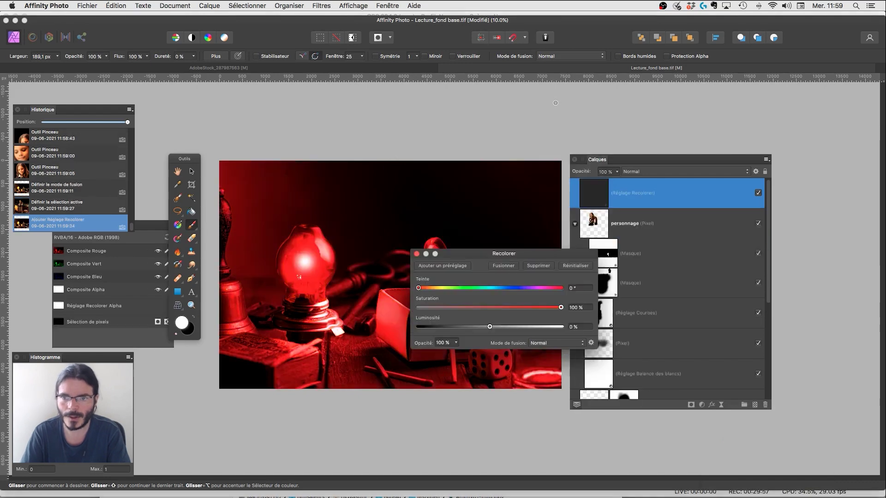
left_click_drag(531, 253, 707, 282)
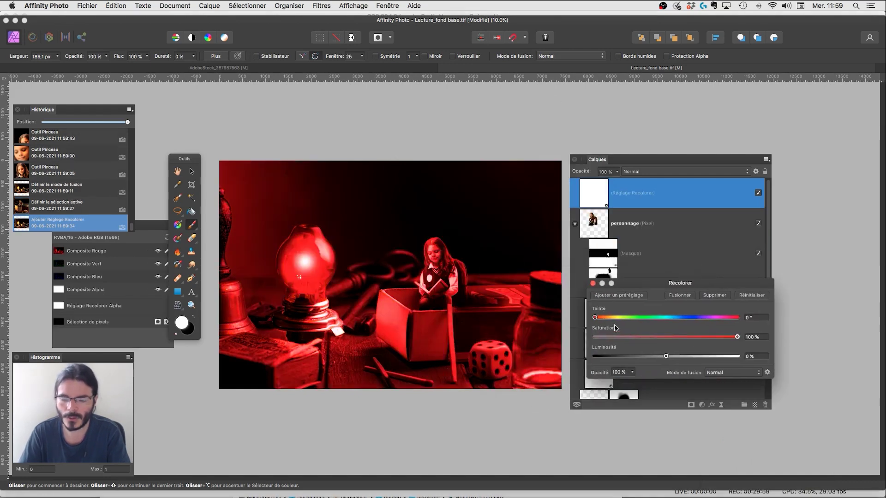
left_click_drag(687, 339, 686, 338)
left_click_drag(594, 317, 666, 314)
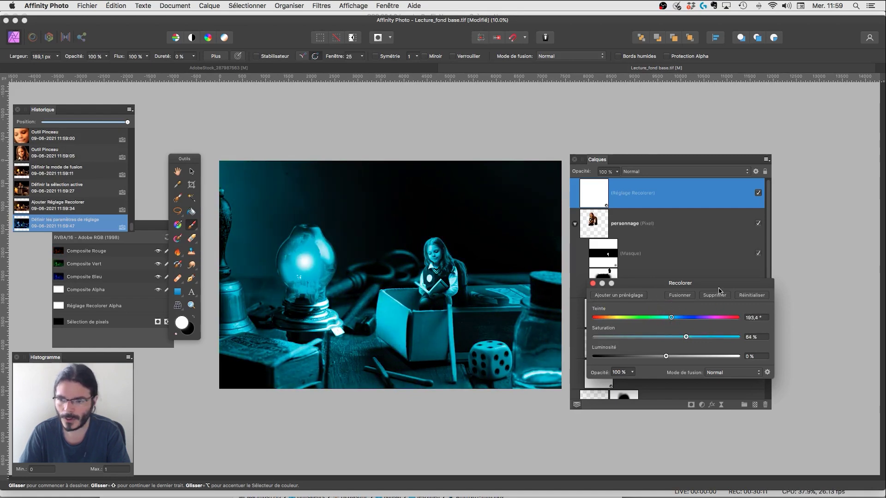
left_click_drag(721, 284, 451, 344)
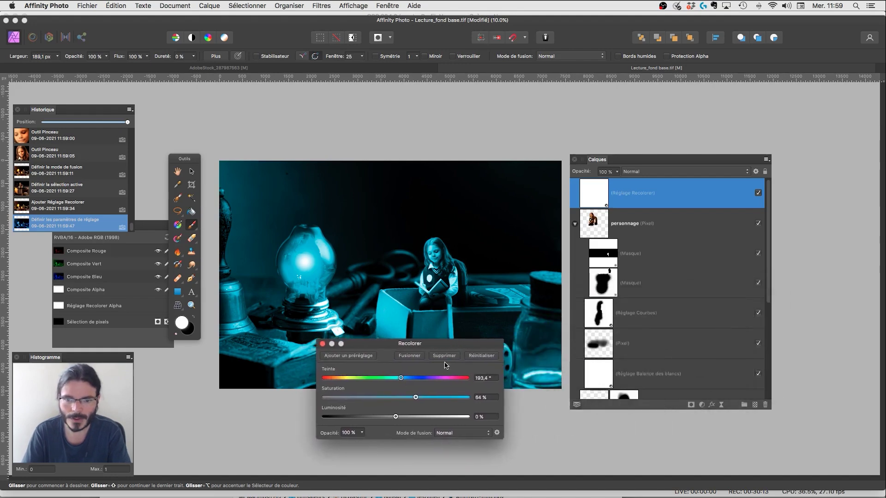
left_click(323, 344)
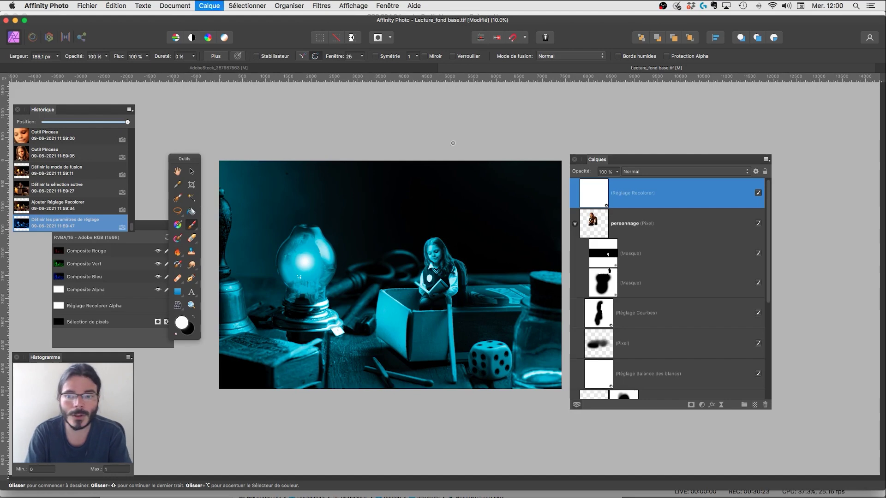
Invert the Recolor mask and paint it white with a 3495 px soft brush to tint the glass jar, die and book cyan
key("super+i")
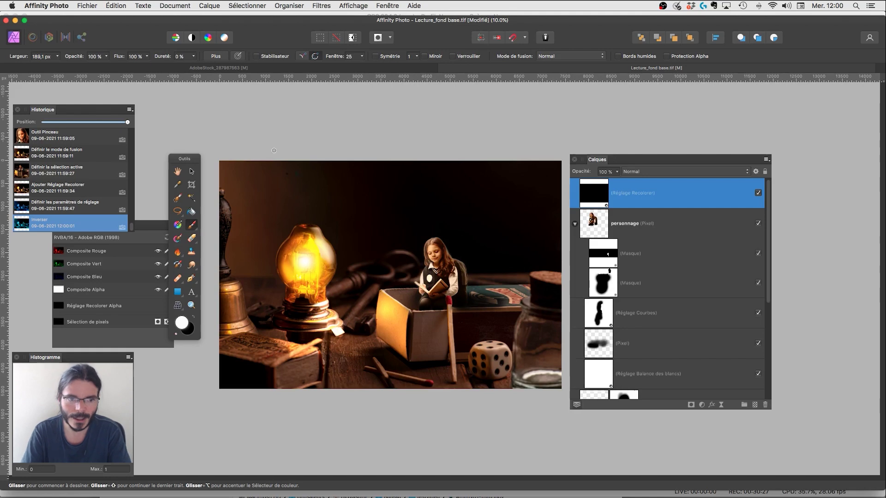
left_click_drag(427, 293, 480, 293, "ctrl+alt")
left_click_drag(428, 291, 427, 292)
left_click_drag(688, 157, 750, 157)
mouse_move(544, 282)
left_mouse_down()
mouse_move(507, 272)
mouse_move(530, 274)
mouse_move(539, 289)
left_mouse_up()
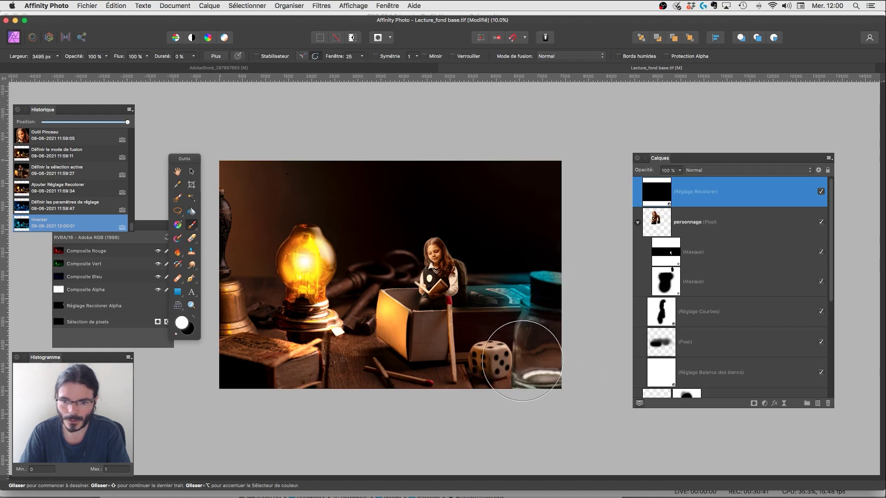
left_click_drag(499, 352, 497, 352)
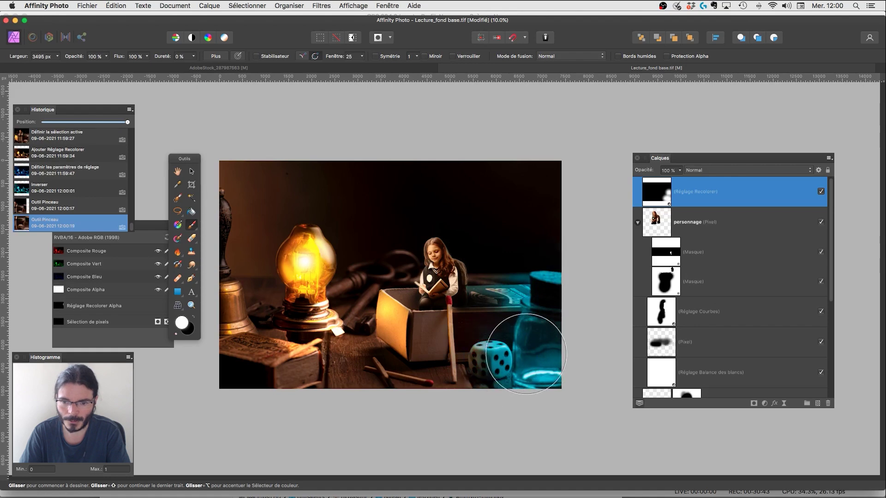
Paint a straight white stroke along the upright match on the Recolor mask with a 255.1 px brush to tint it cyan
mouse_move(451, 375)
left_mouse_down()
mouse_move(399, 354)
mouse_move(493, 323)
mouse_move(455, 329)
mouse_move(417, 369)
mouse_move(450, 375)
mouse_move(450, 348)
mouse_move(447, 360)
mouse_move(385, 360)
left_mouse_up()
left_click_drag(458, 334, 446, 334)
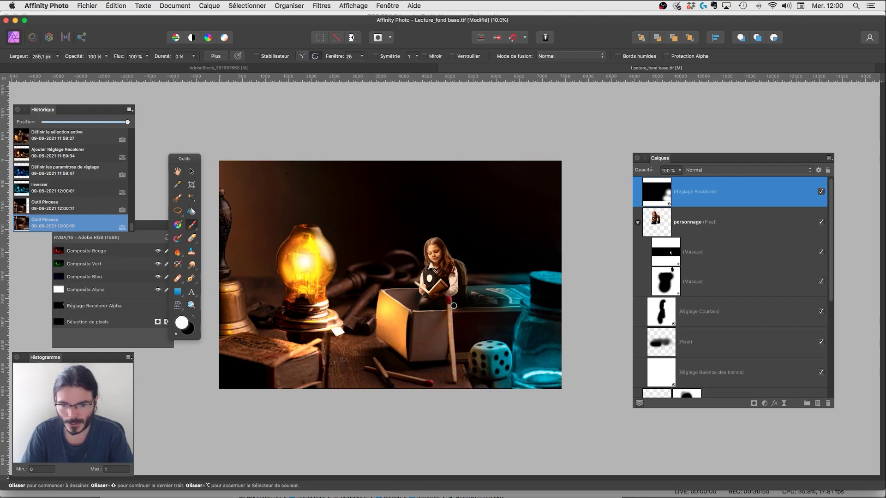
left_click(452, 306)
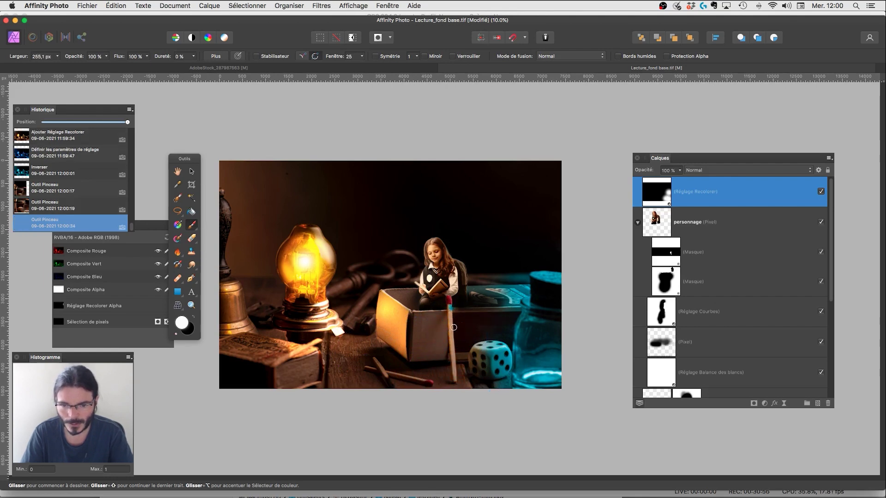
left_click(457, 385, "shift")
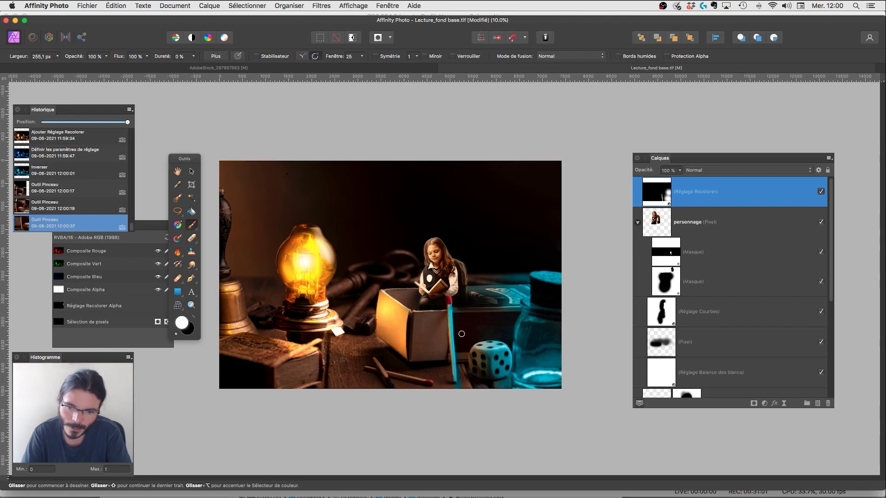
Clean up the cyan tint along the upright match's edge by painting black on the Recolor mask with the 255.1 px brush
key("x")
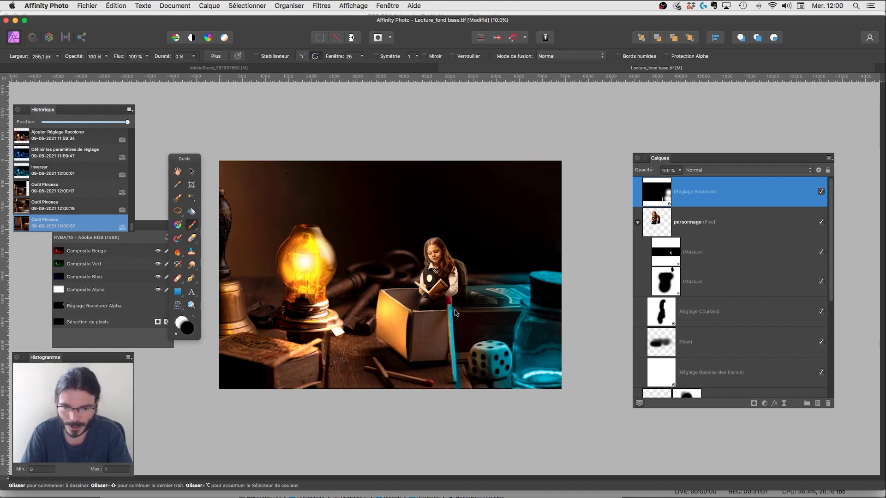
left_click_drag(454, 314, 455, 315)
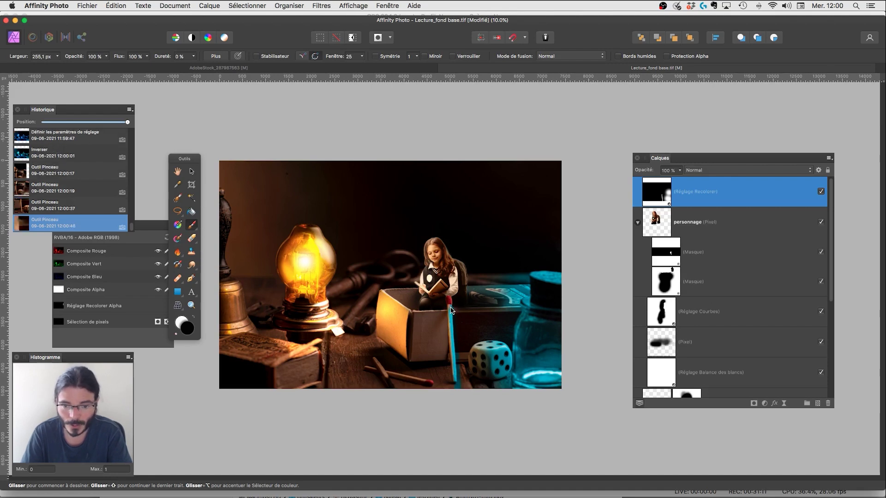
left_click(191, 172)
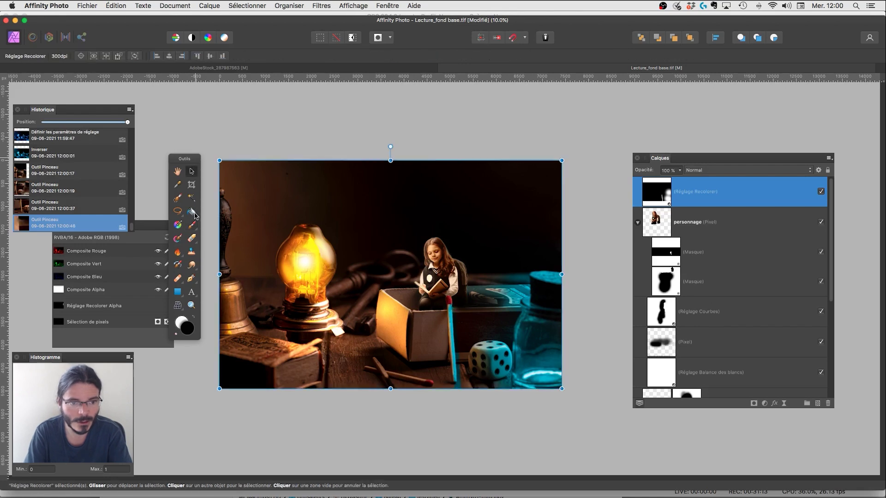
left_click(191, 224)
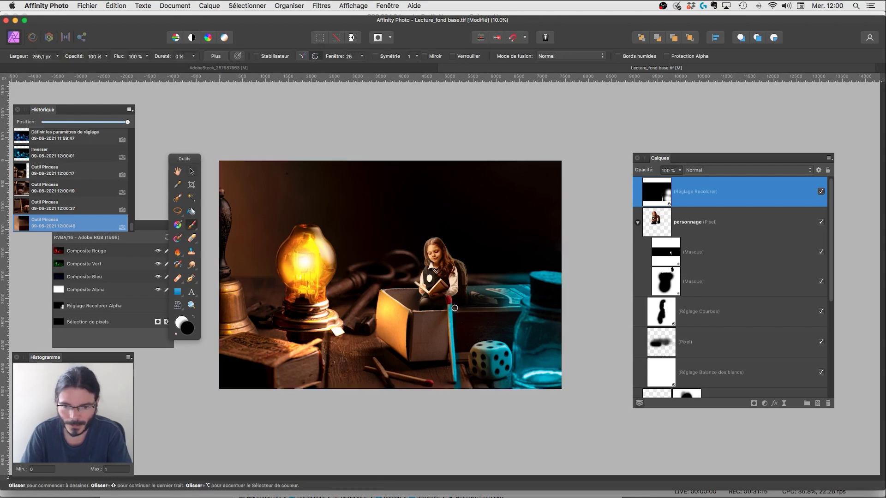
left_click_drag(455, 308, 456, 315)
left_click_drag(459, 354, 458, 390)
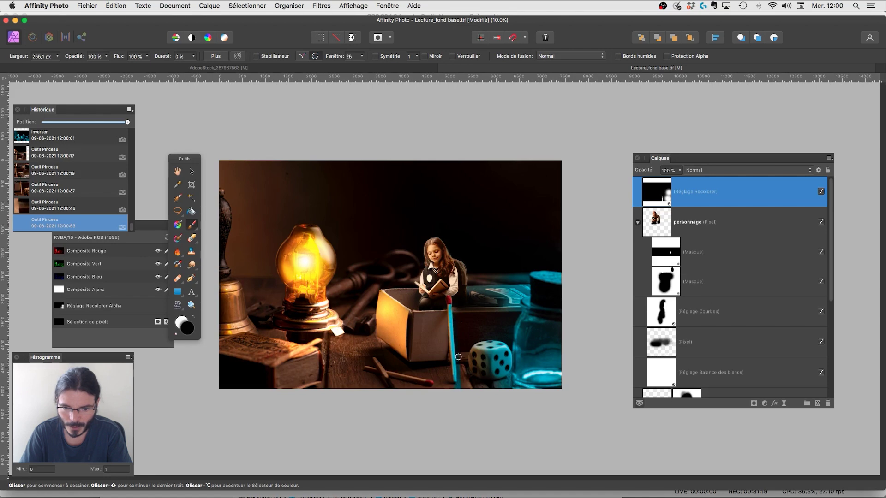
left_click_drag(459, 358, 459, 358)
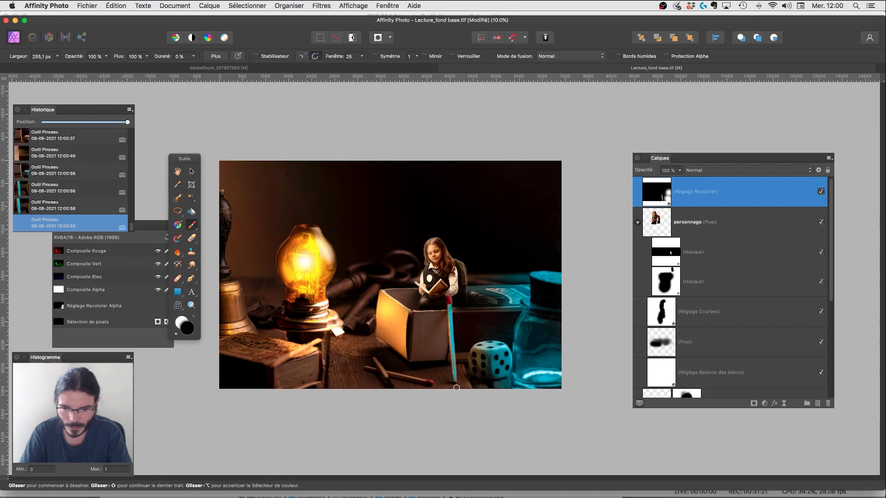
left_click(460, 355)
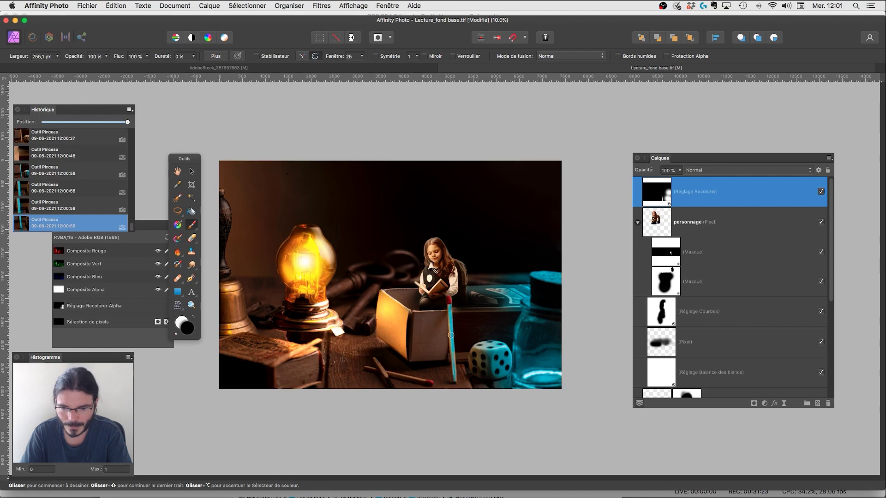
Enlarge the brush to 1857.1 px and paint white on the Recolor mask to extend the cyan over the loose matches and tabletop
scroll(449, 329, "down", 2)
scroll(449, 329, "right", 2)
left_click_drag(433, 352, 442, 331)
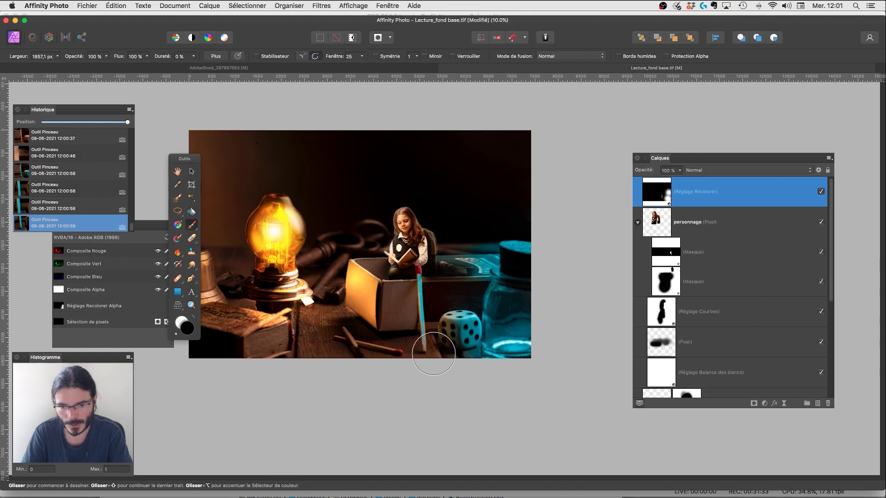
key("x")
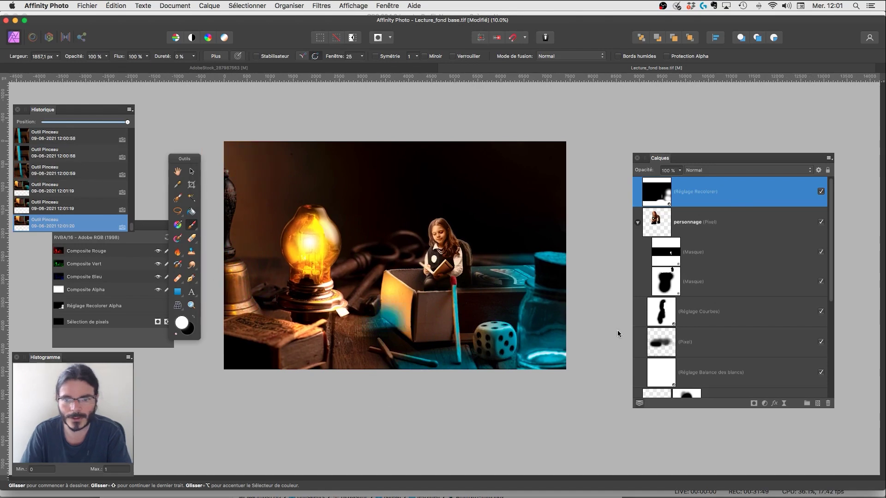
Add a top-level Curves adjustment that boosts contrast, raising the highlights and lowering the shadows at a point near X 0.085, Y 0.071
left_click(766, 404)
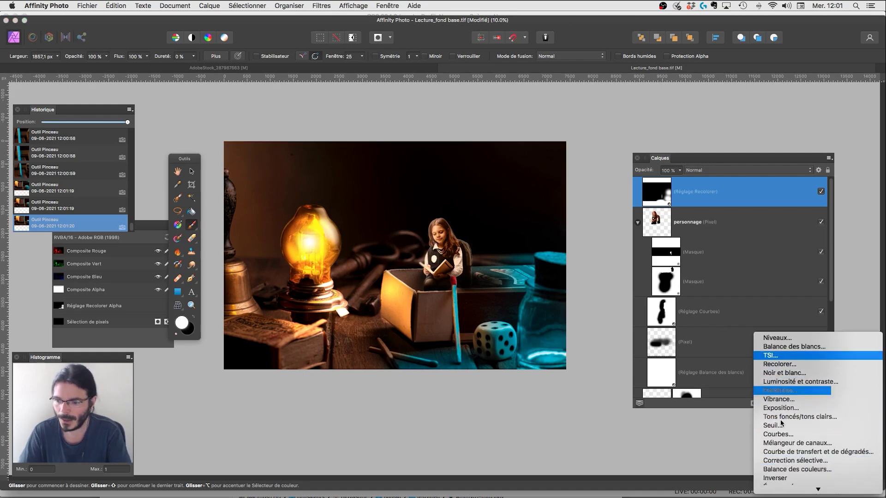
left_click(779, 435)
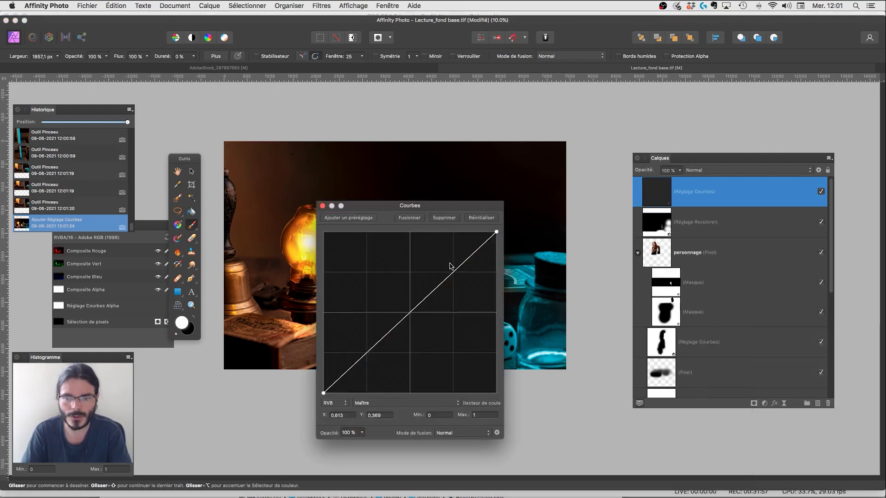
left_click_drag(448, 209, 560, 100)
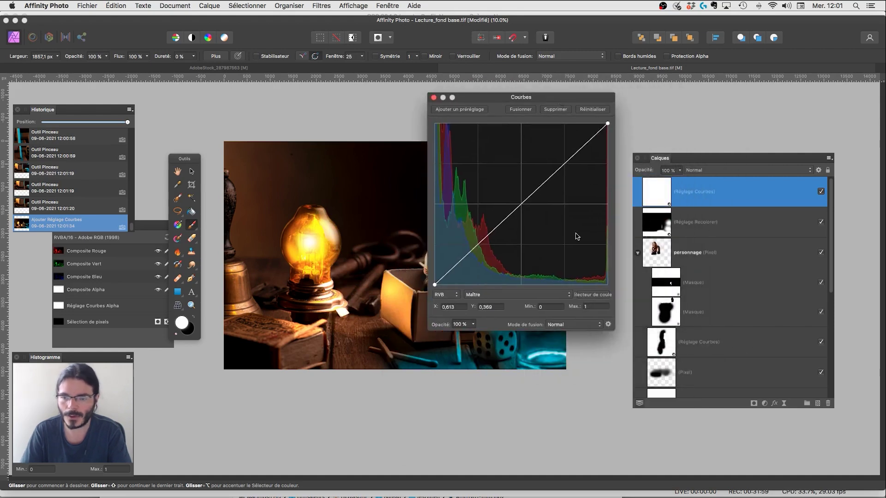
left_click_drag(565, 167, 560, 160)
left_click_drag(541, 100, 676, 128)
left_click_drag(695, 189, 699, 192)
left_click_drag(582, 300, 584, 301)
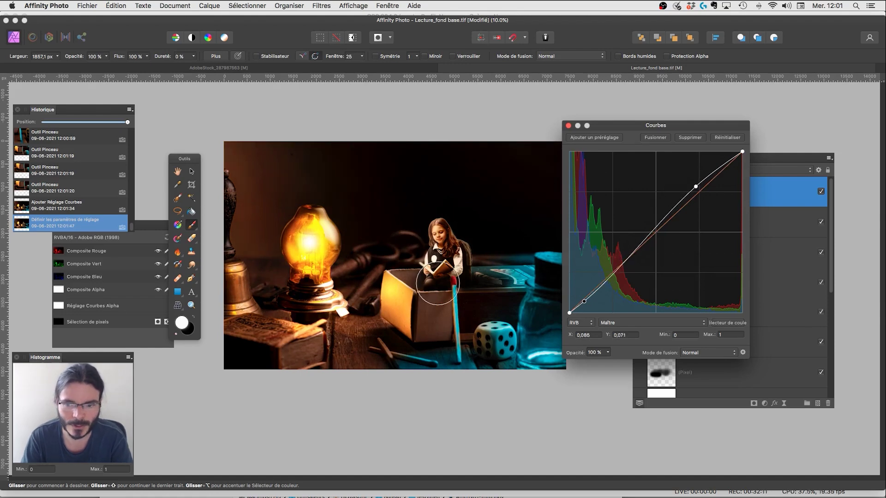
left_click_drag(645, 131, 443, 399)
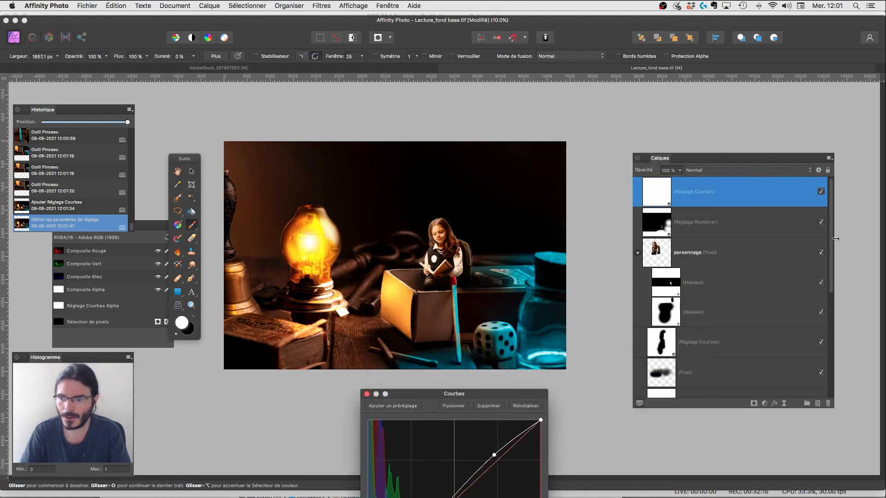
left_click_drag(833, 267, 831, 393)
left_click(764, 404)
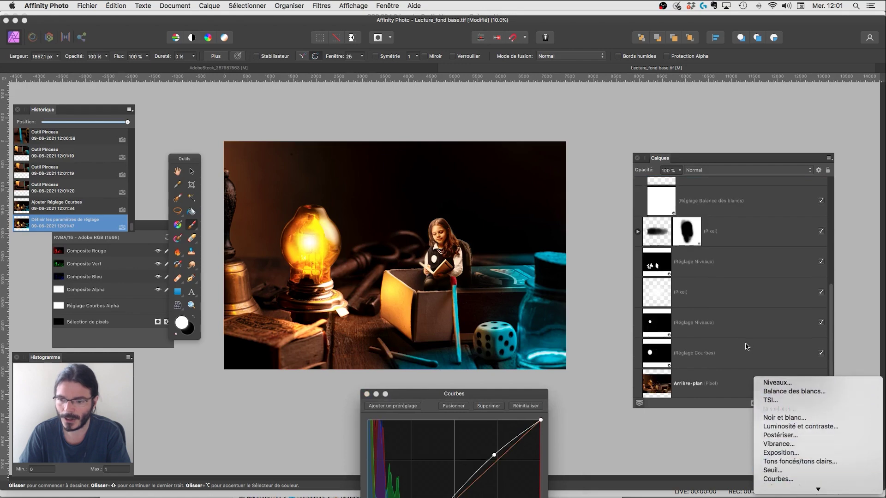
left_click(831, 297)
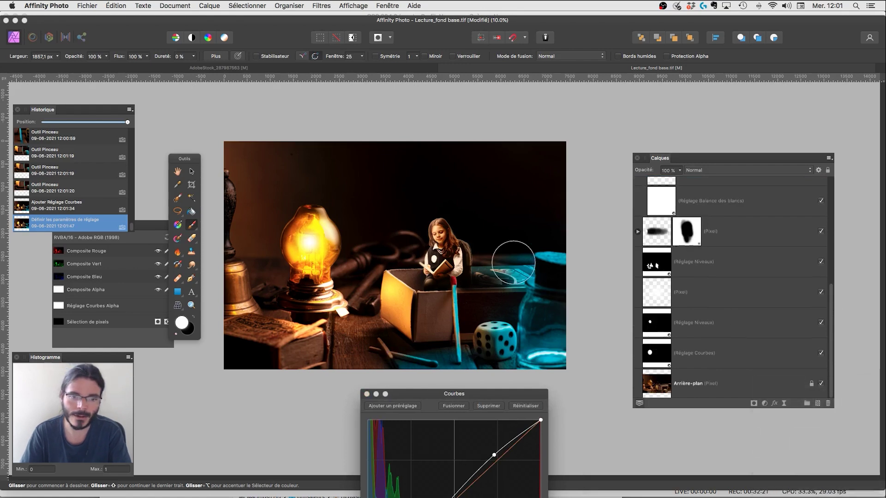